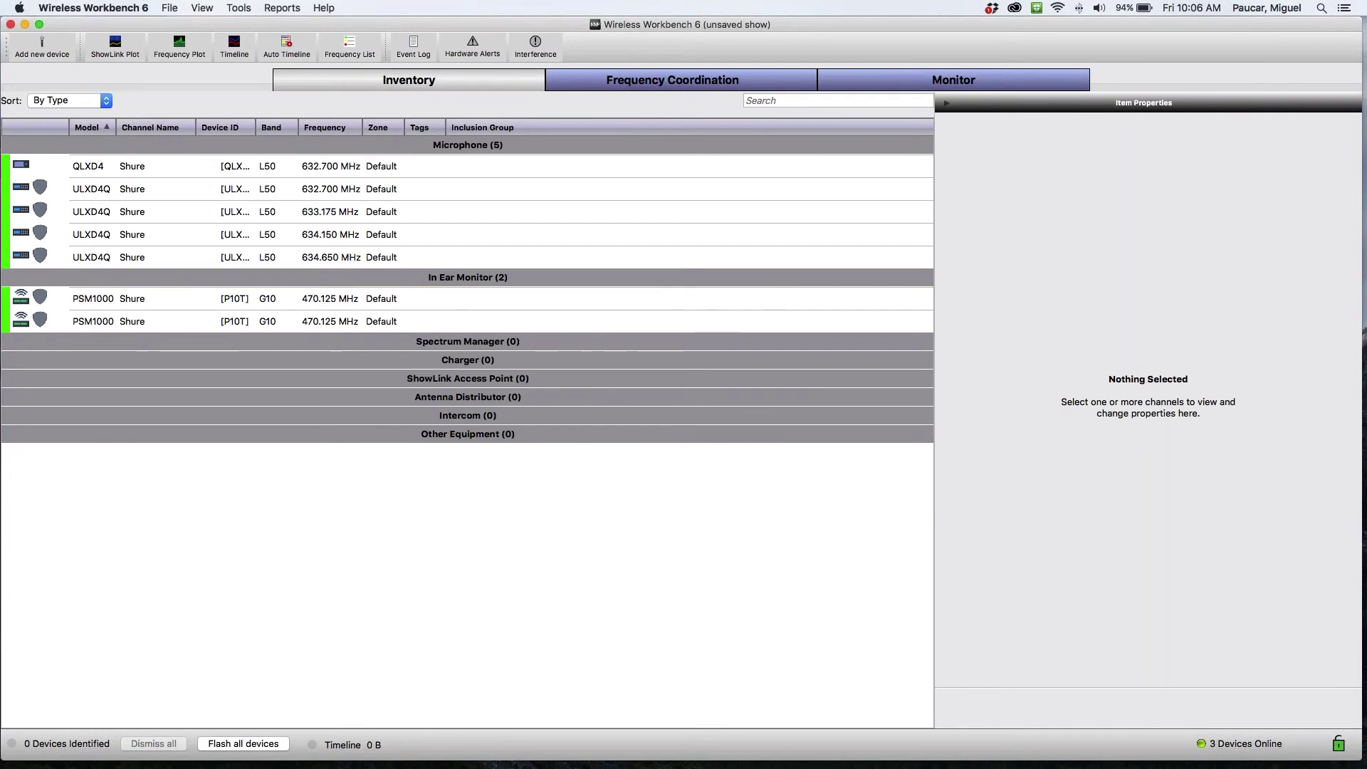
Switch the network interface used by Wireless Workbench to en0 and save the preferences
left_click(194, 7)
mouse_move(170, 7)
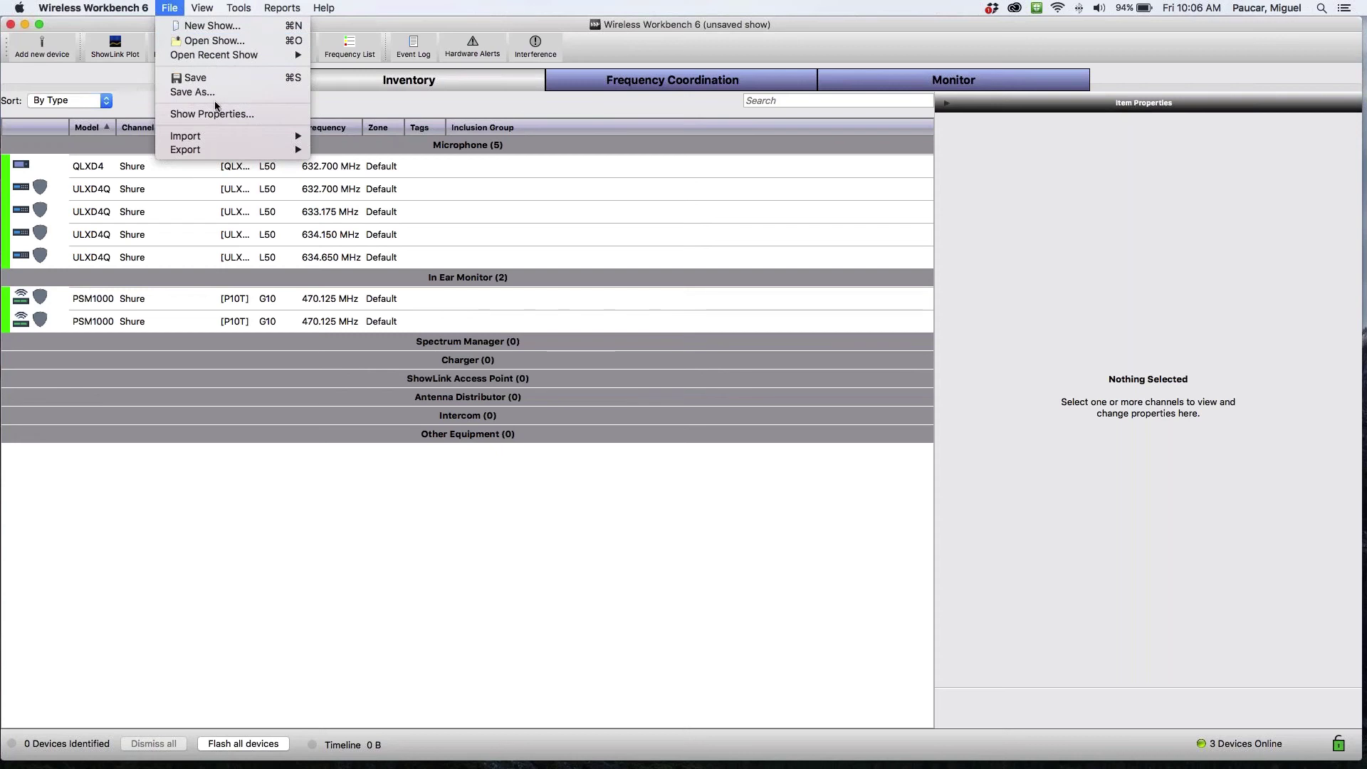
mouse_move(93, 7)
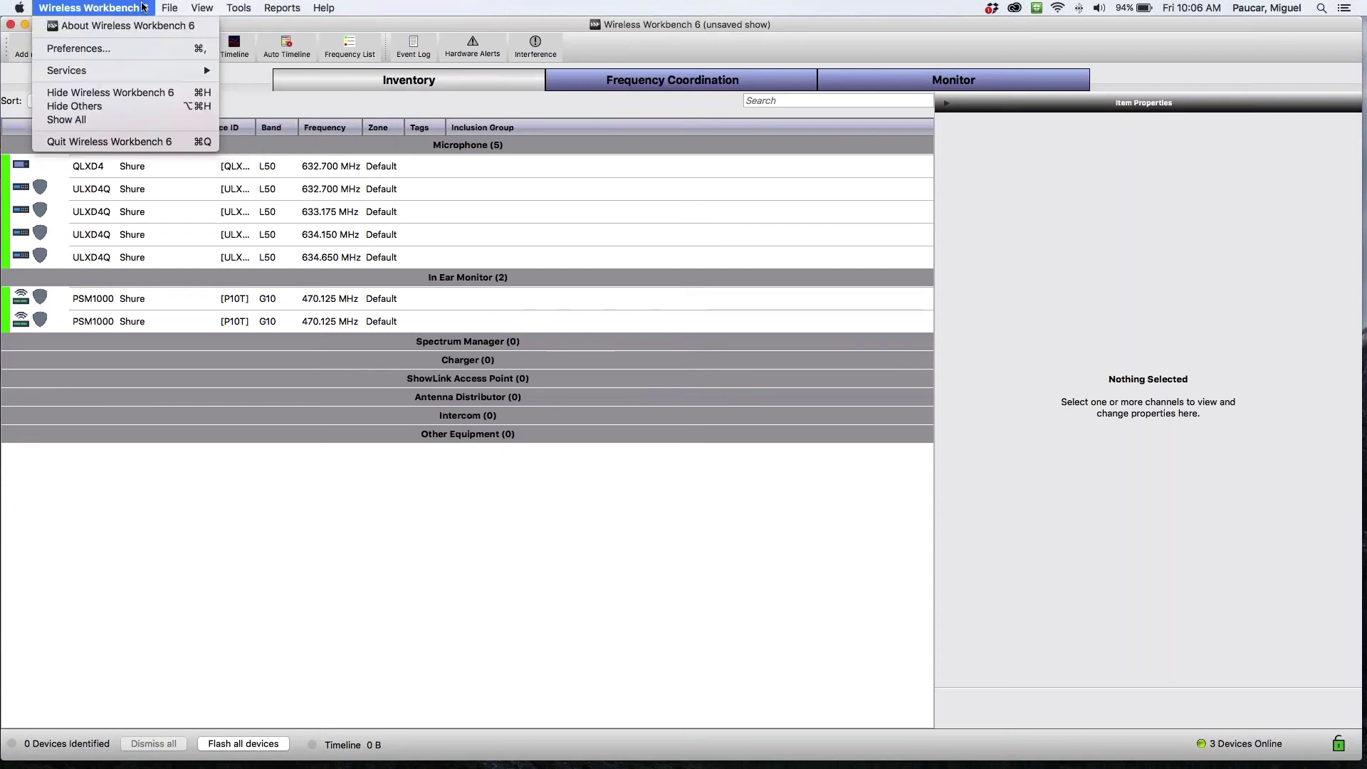
left_click(156, 49)
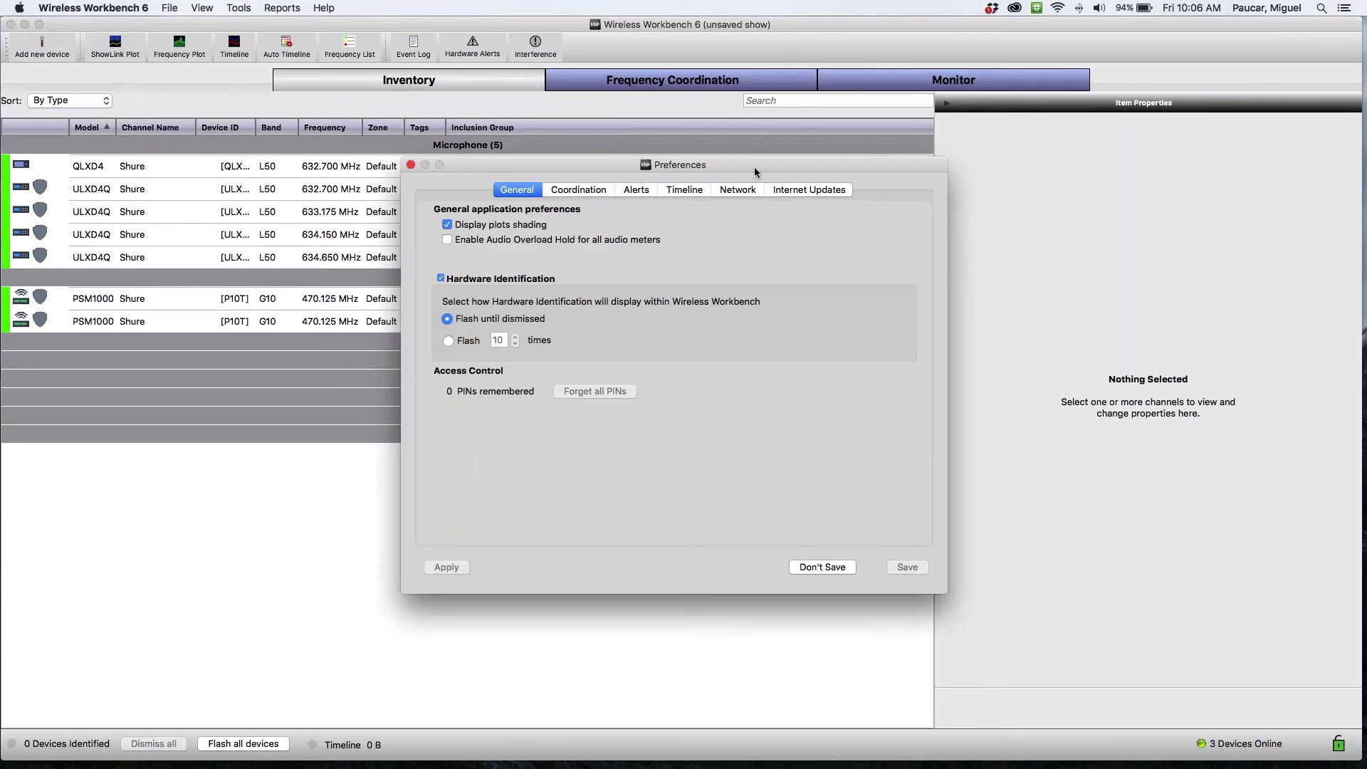
left_click(741, 191)
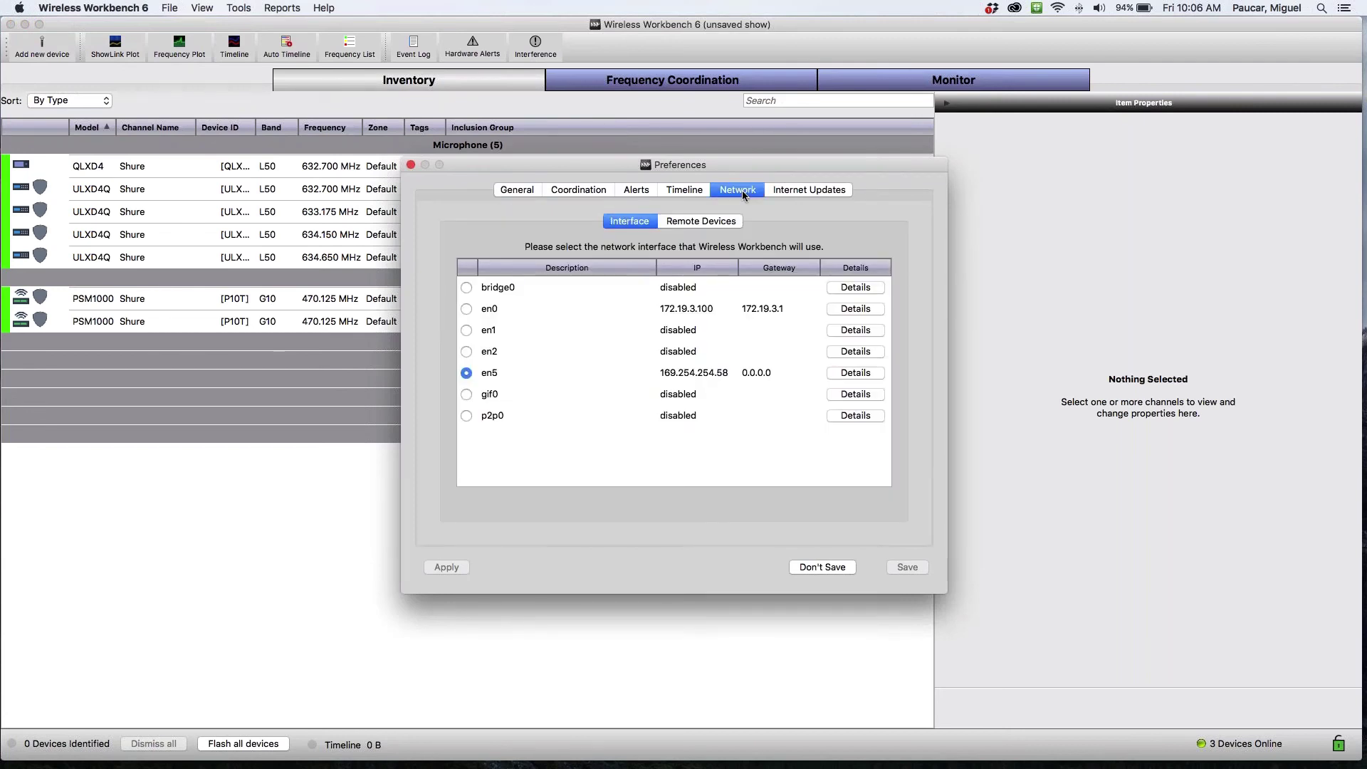
left_click(467, 309)
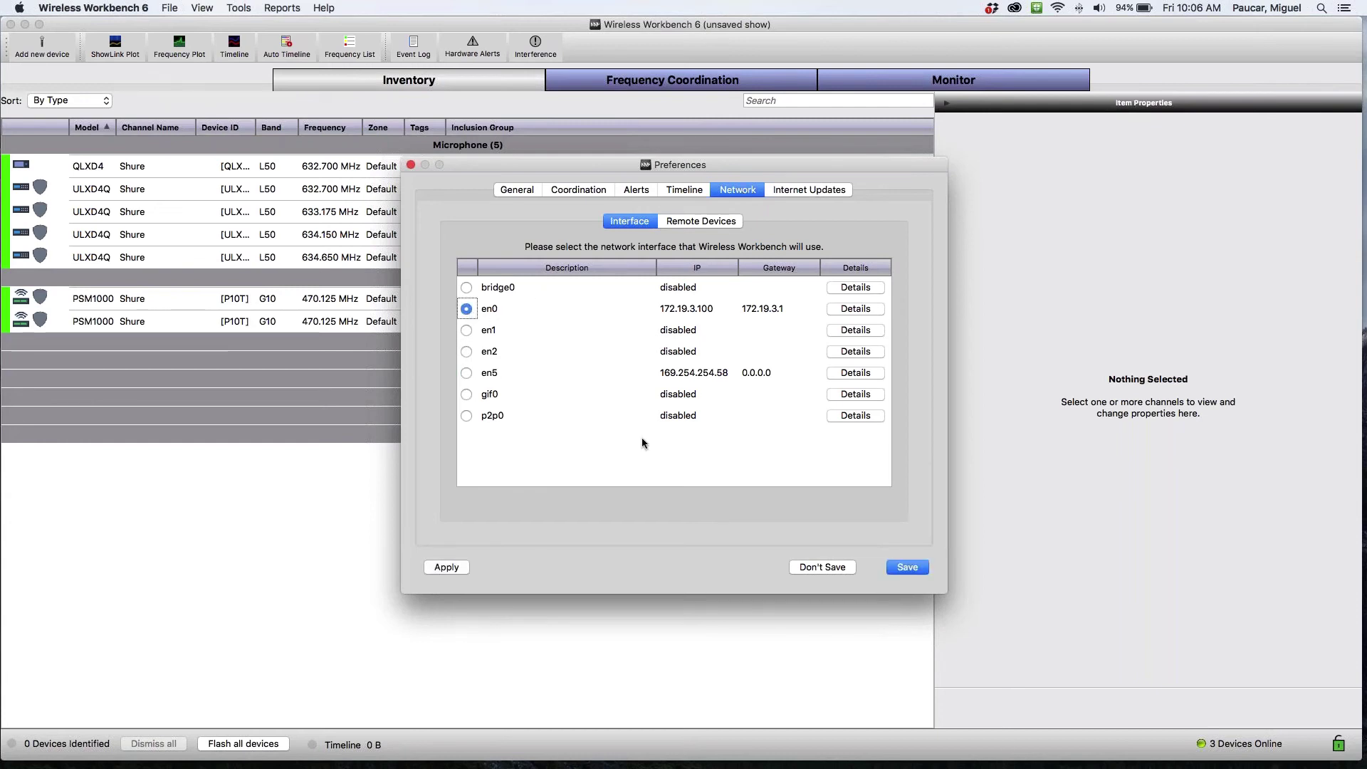
left_click(903, 567)
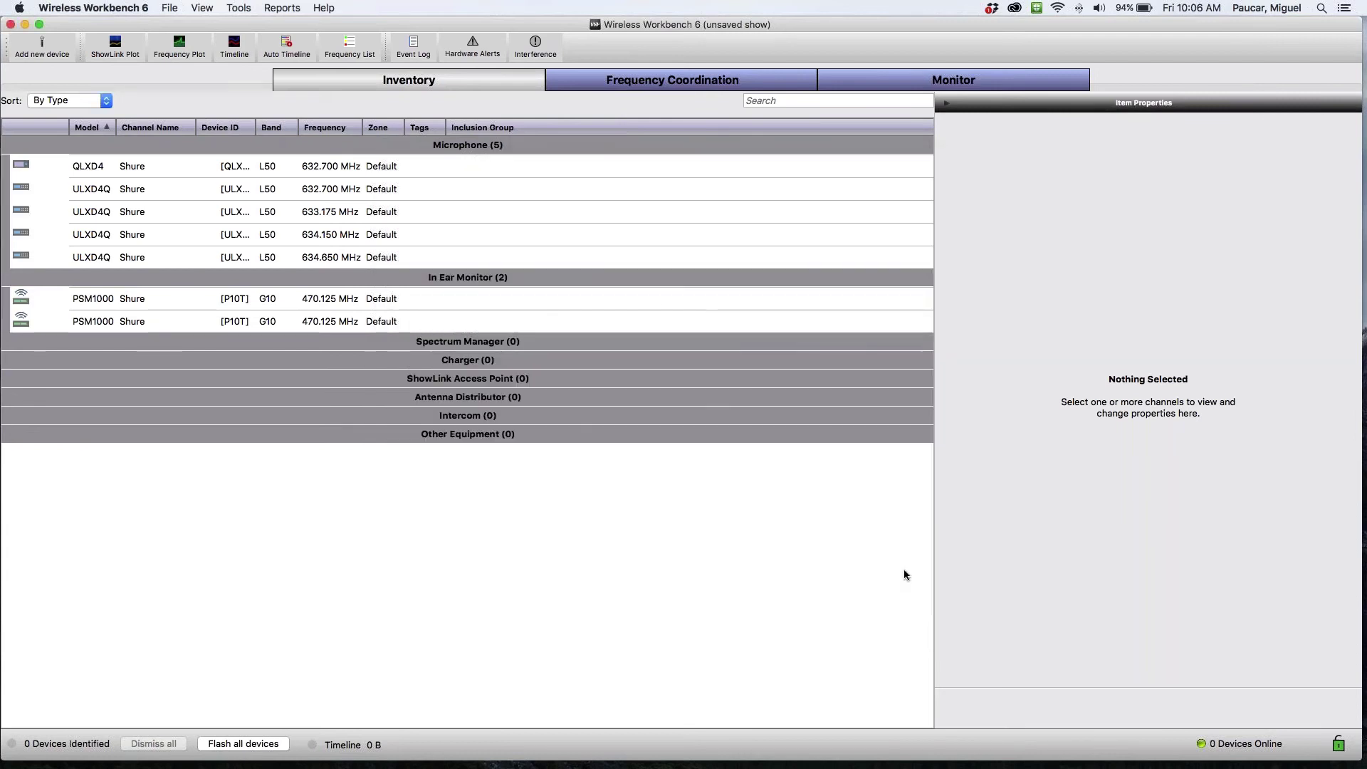
Delete all offline microphone and in-ear monitor channels from the inventory
left_click_drag(737, 168, 740, 261)
key("Delete")
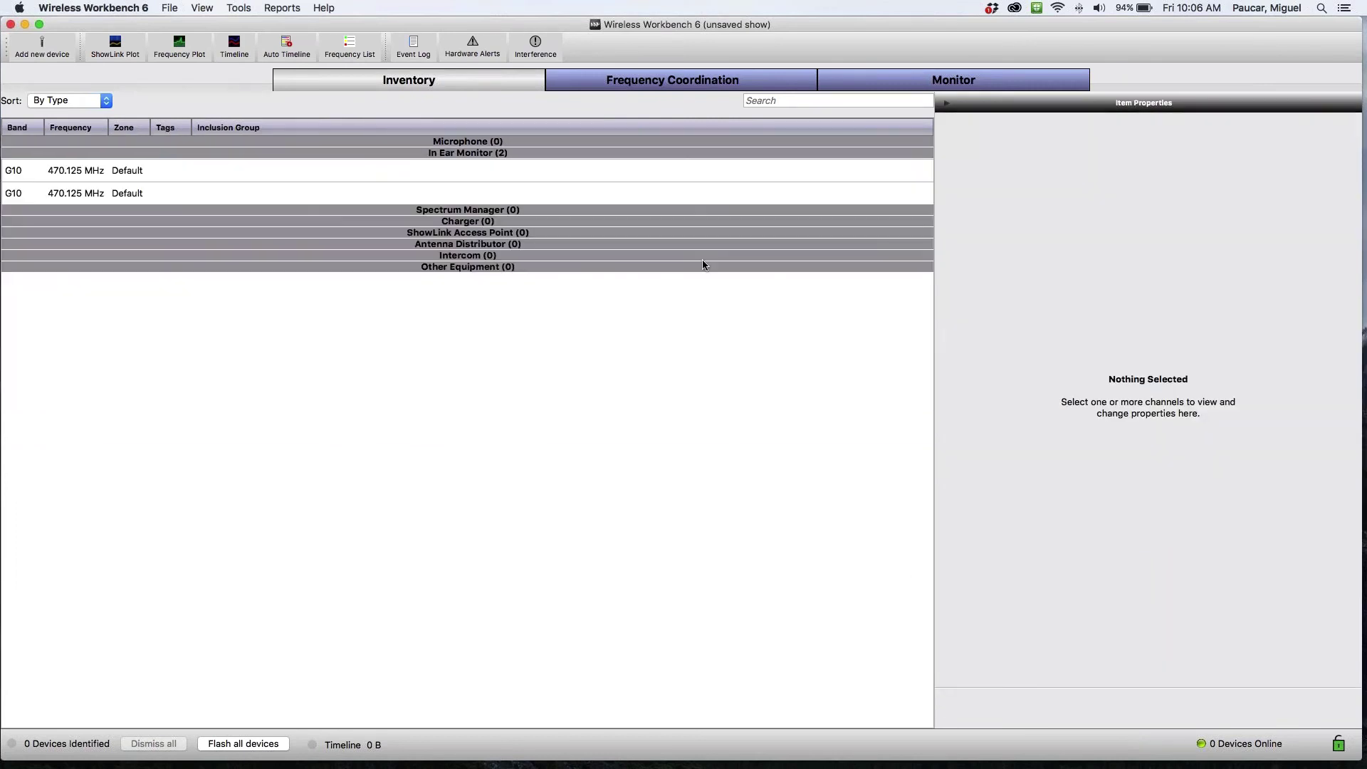
key("Down")
left_click(640, 199, "shift")
key("Delete")
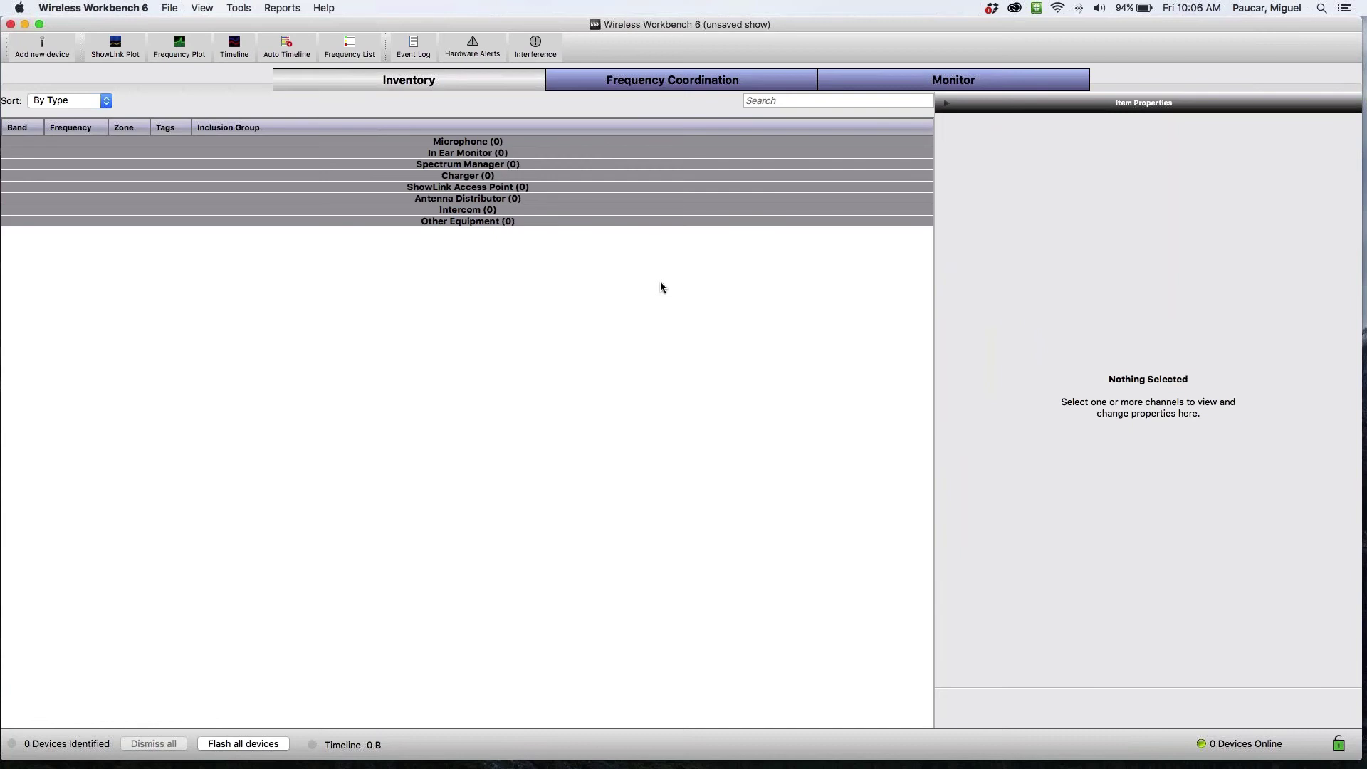
Set the network interface in the preferences to en5 and save
left_click(145, 7)
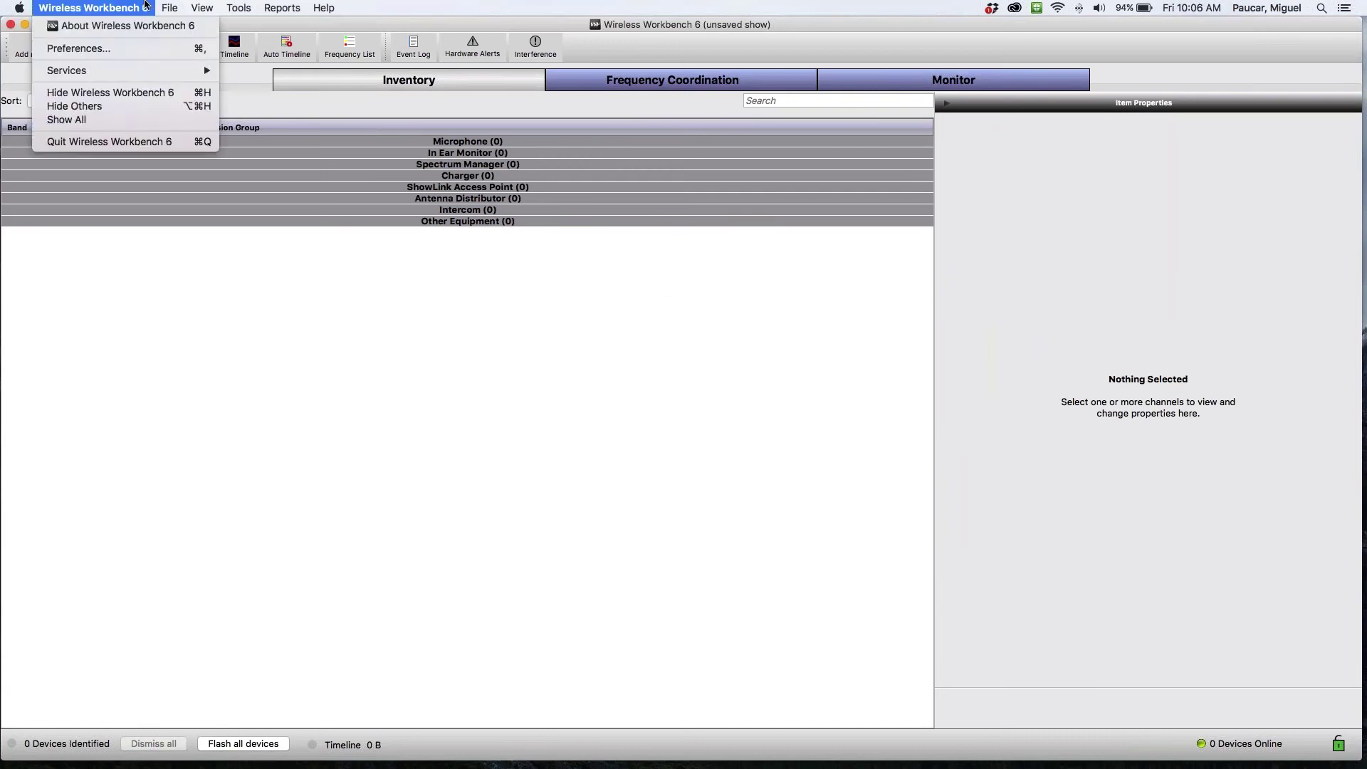
left_click(152, 51)
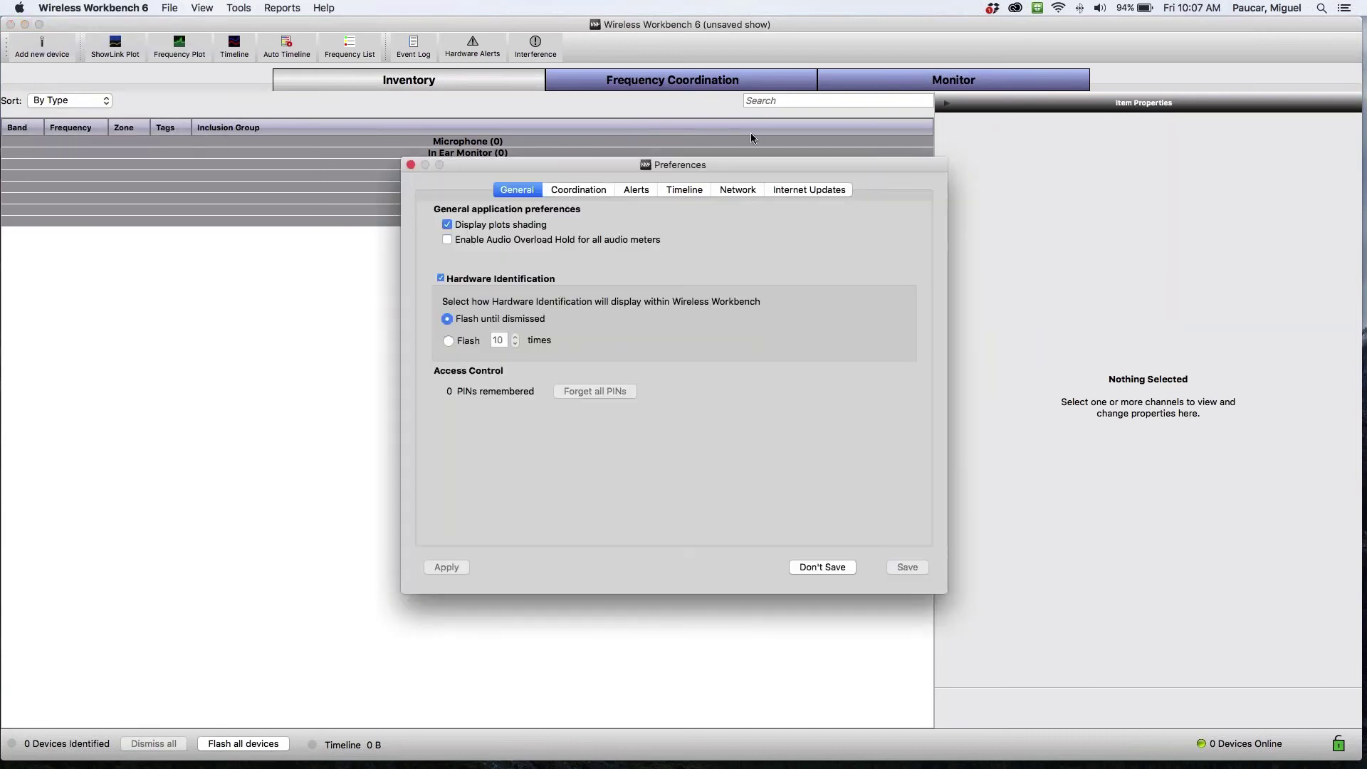
left_click(746, 196)
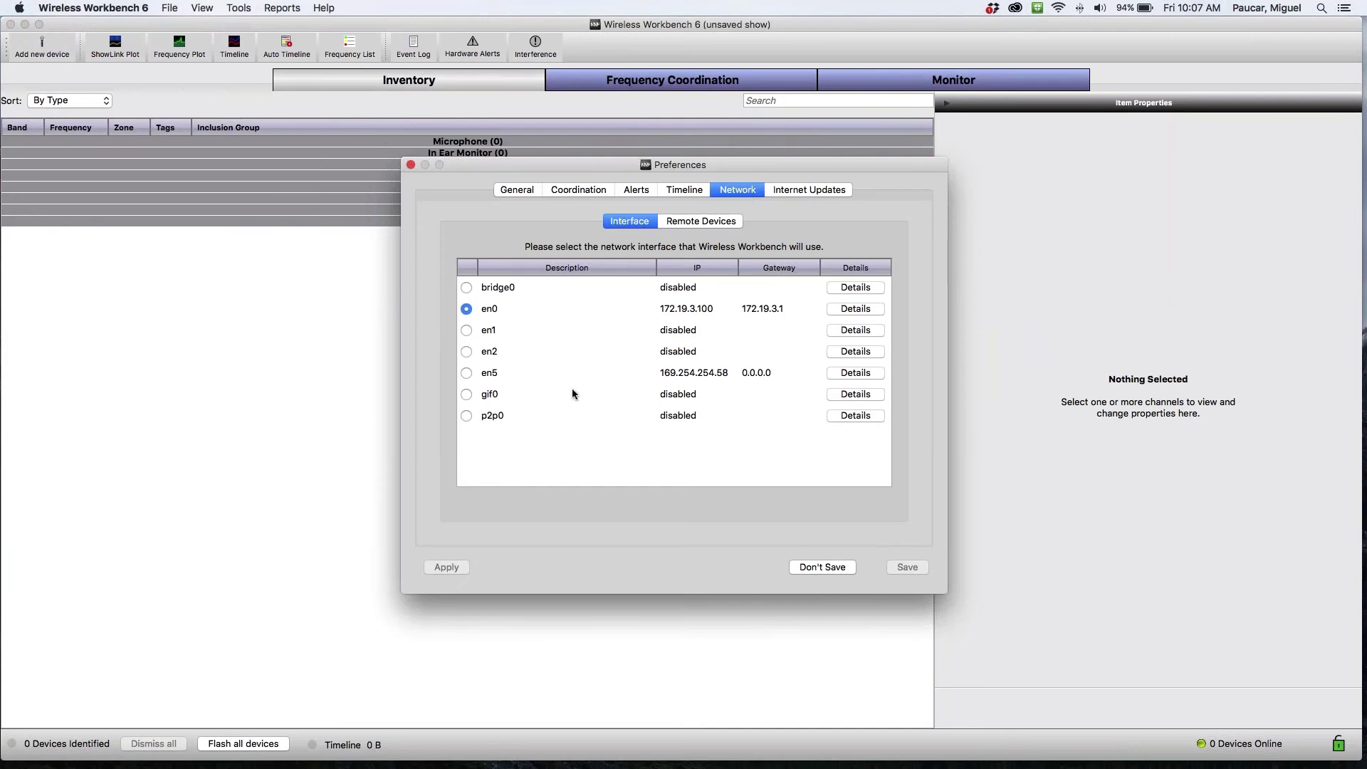
left_click(467, 373)
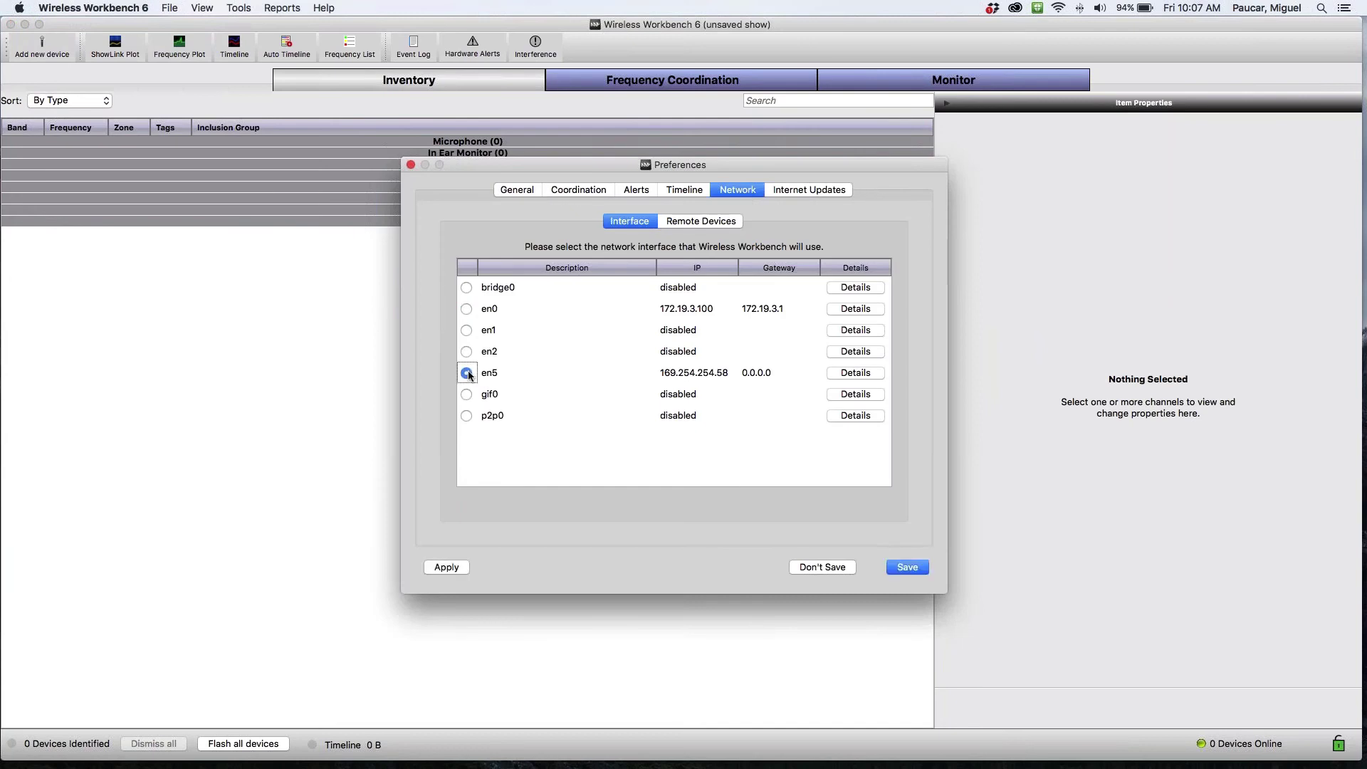
left_click(912, 570)
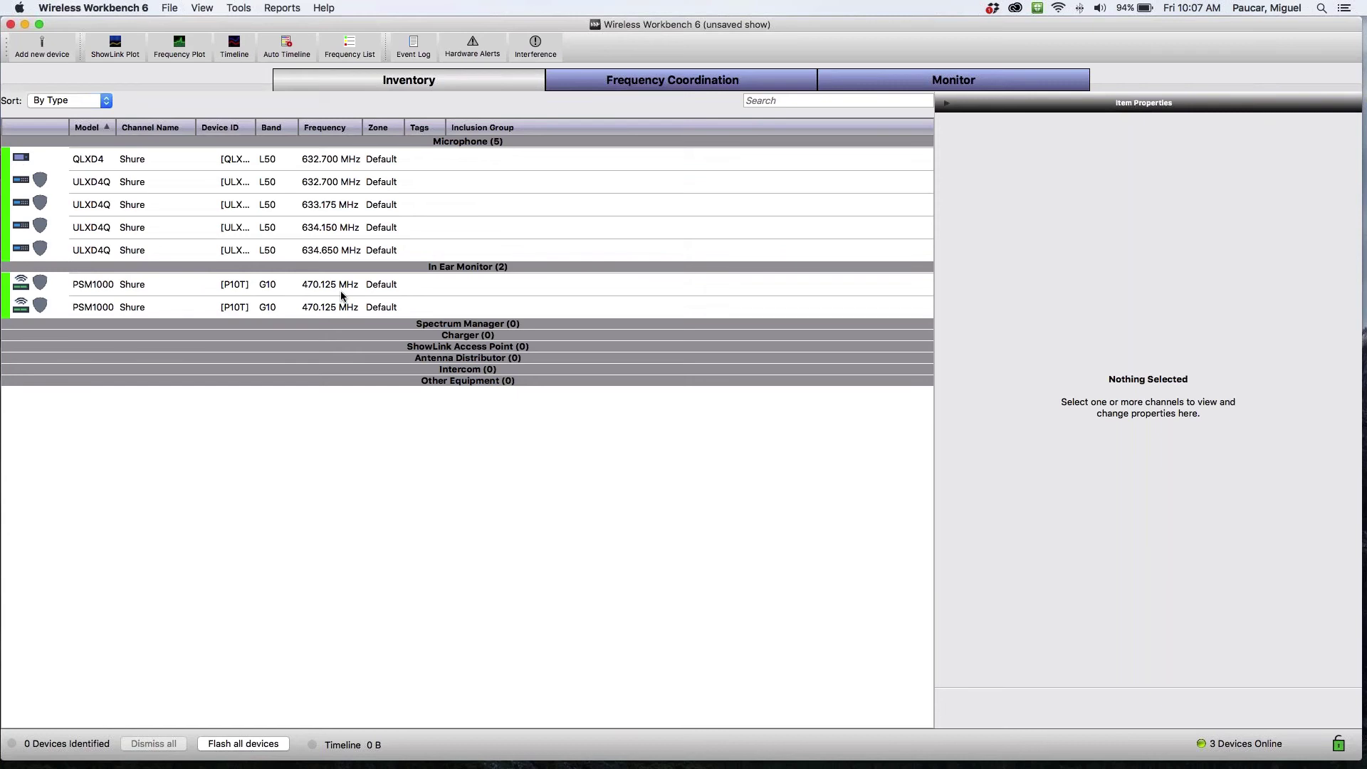
Add 12 active Shure PSM900 devices in band G6 to the inventory
left_click(62, 55)
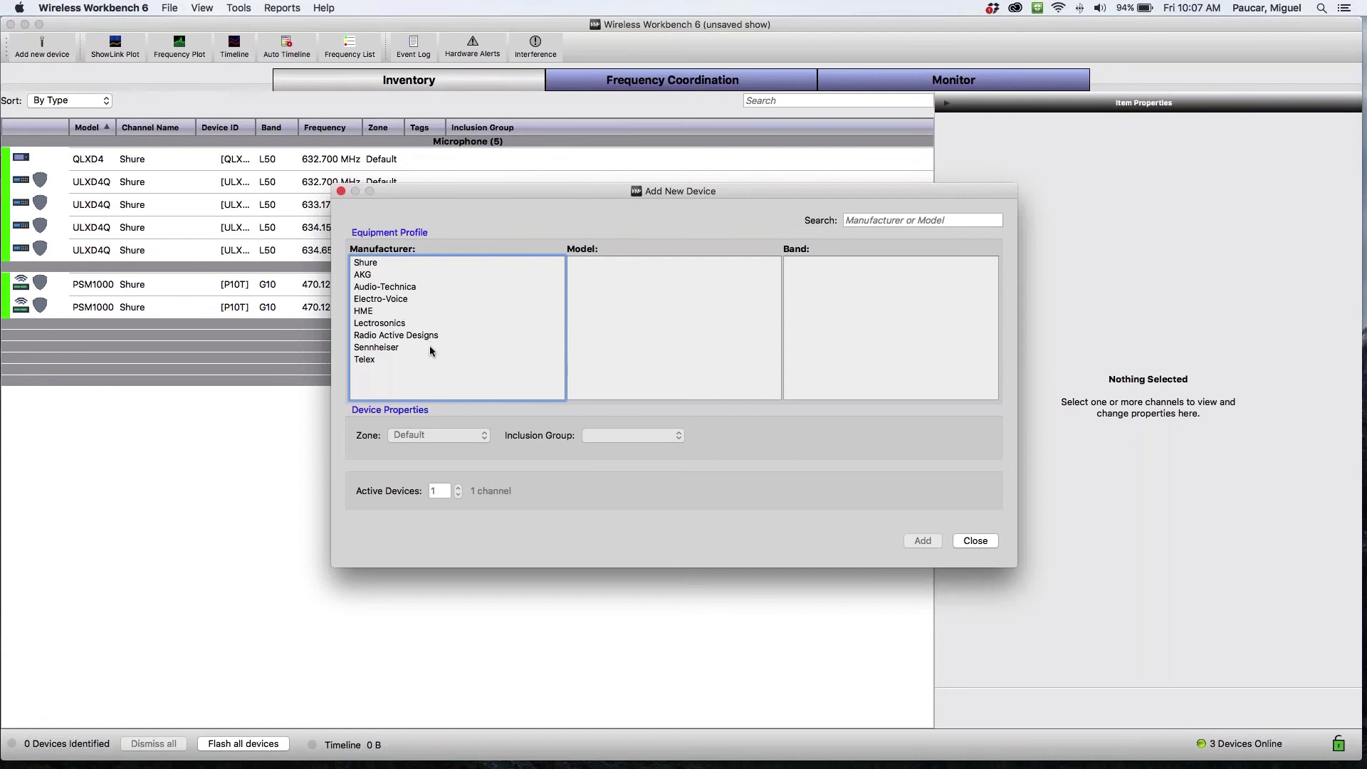
left_click(981, 540)
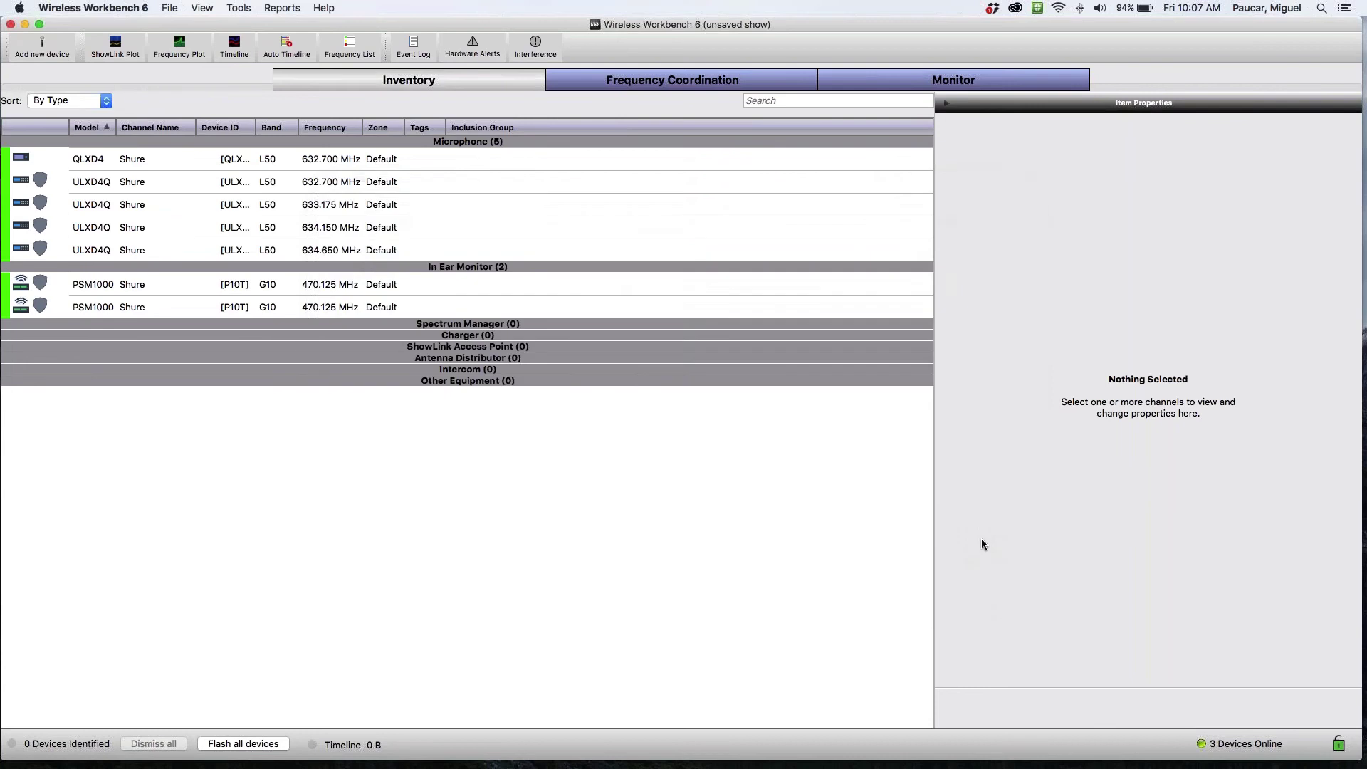
left_click(42, 50)
left_click(425, 262)
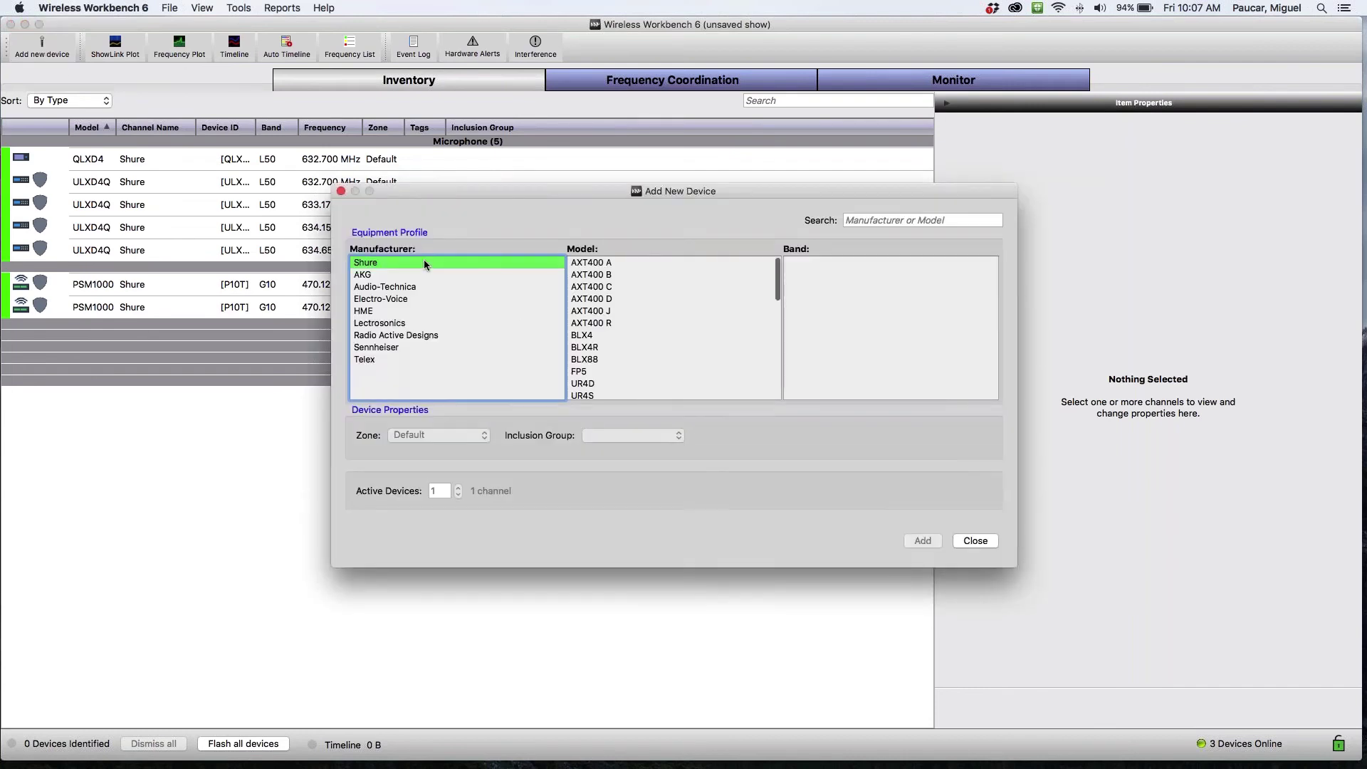
scroll(713, 353, "down", 10)
scroll(712, 354, "down", 2)
left_click(693, 336)
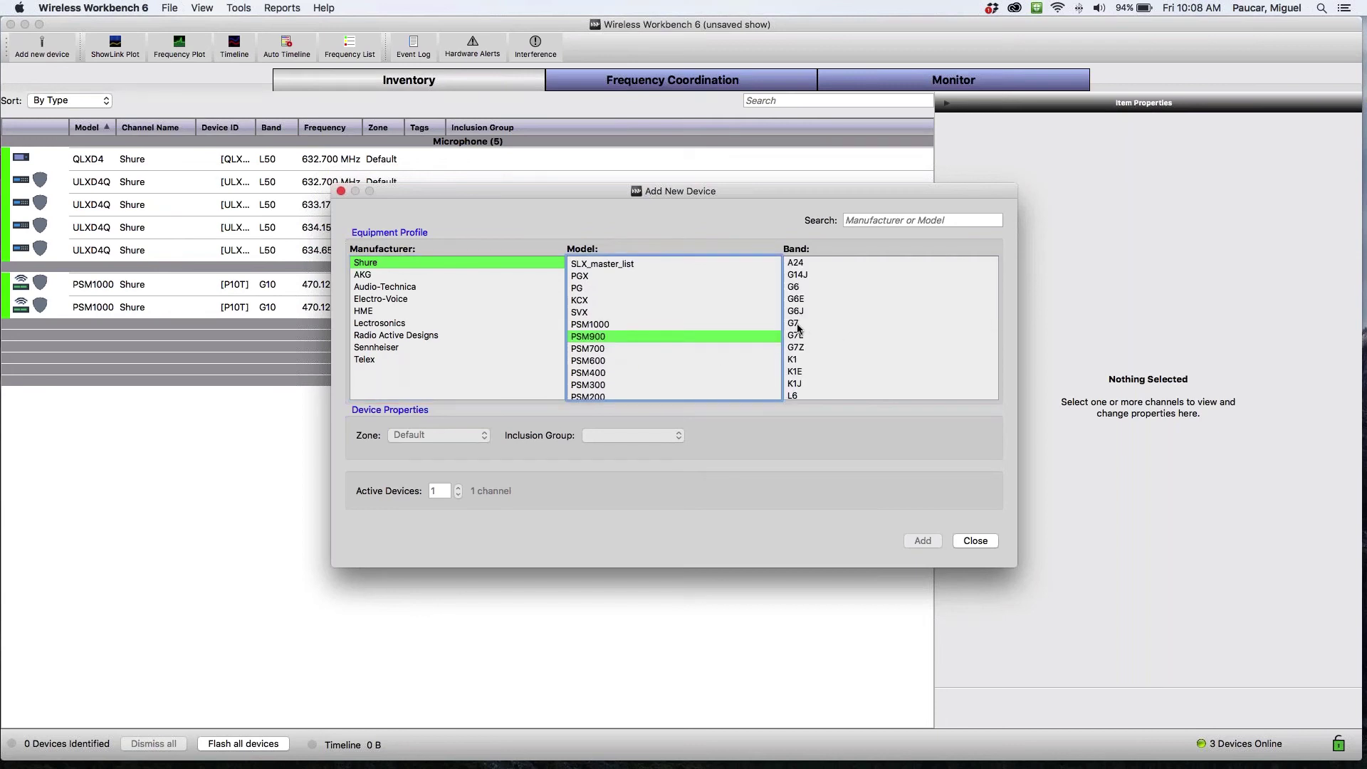
left_click(793, 288)
left_click(458, 488)
left_click(458, 487)
left_click(457, 487)
left_click(458, 488)
left_click(458, 487)
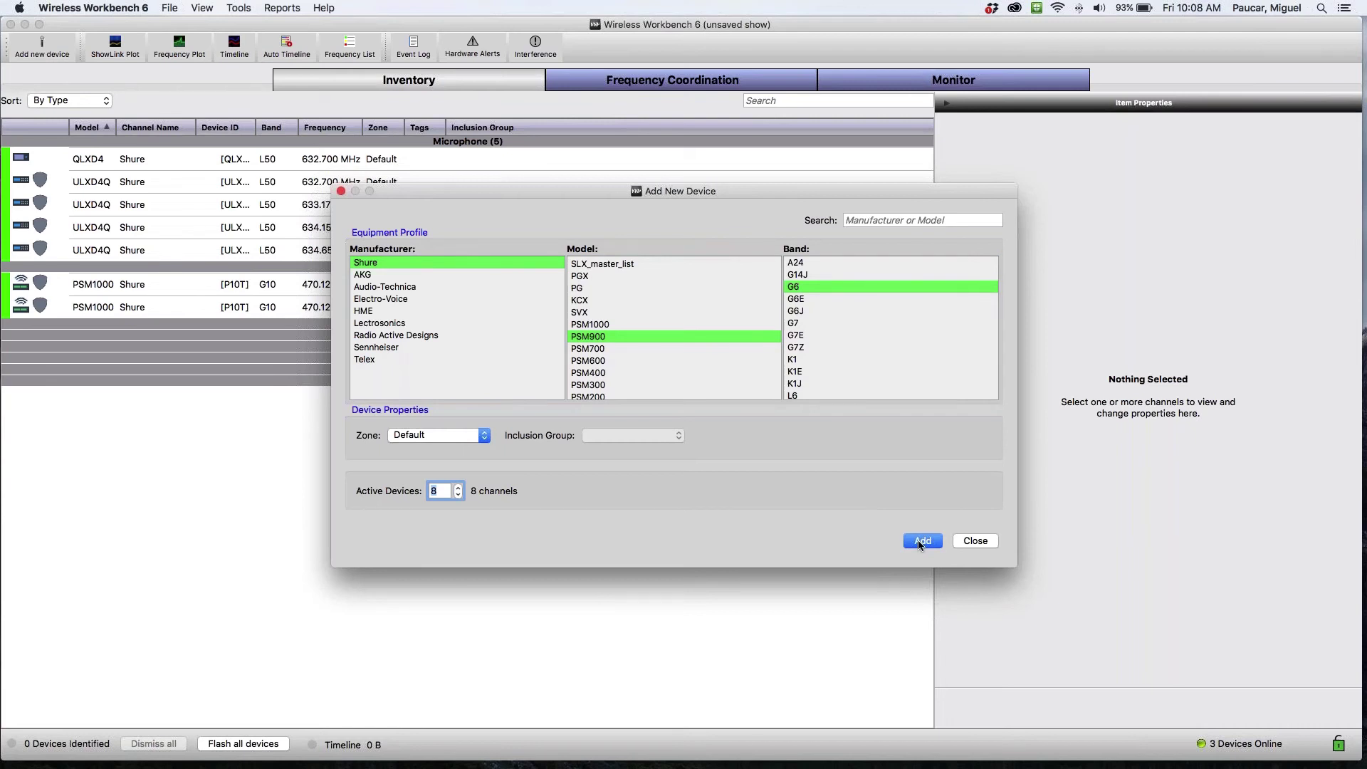
left_click(458, 494)
left_click(458, 494)
left_click(457, 489)
left_click(458, 488)
left_click(457, 489)
left_click(458, 489)
left_click(457, 489)
left_click(458, 489)
left_click(922, 542)
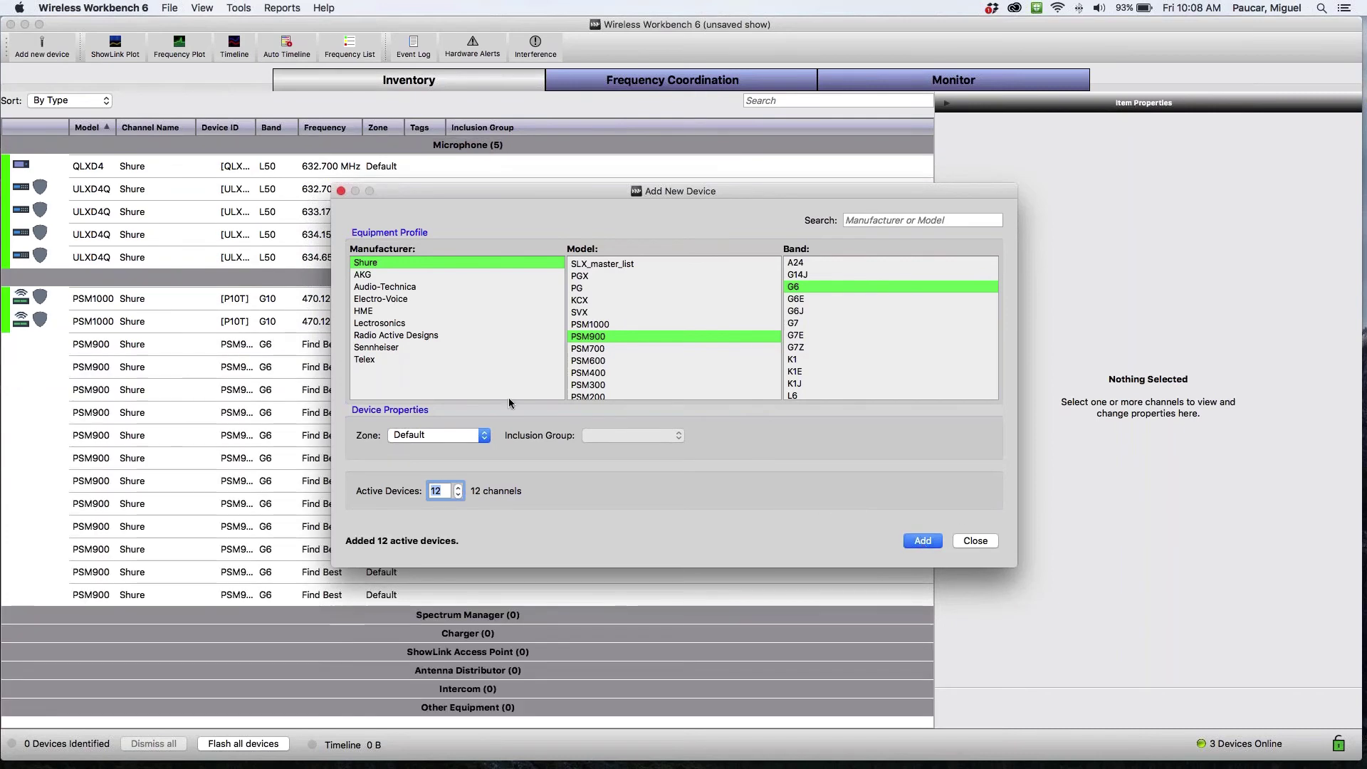
Add 8 active Shure BLX4R devices in band H8 to the inventory
scroll(613, 345, "down", 10)
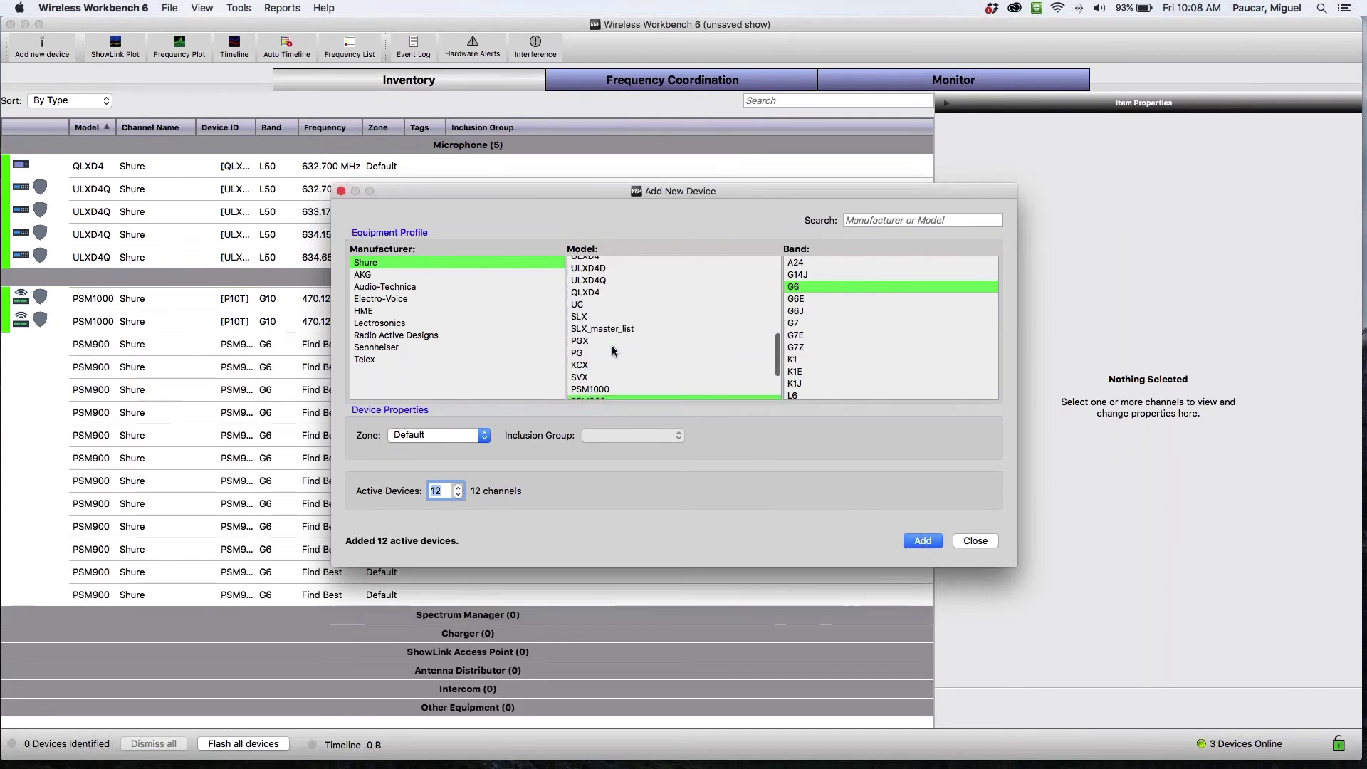
scroll(612, 345, "up", 5)
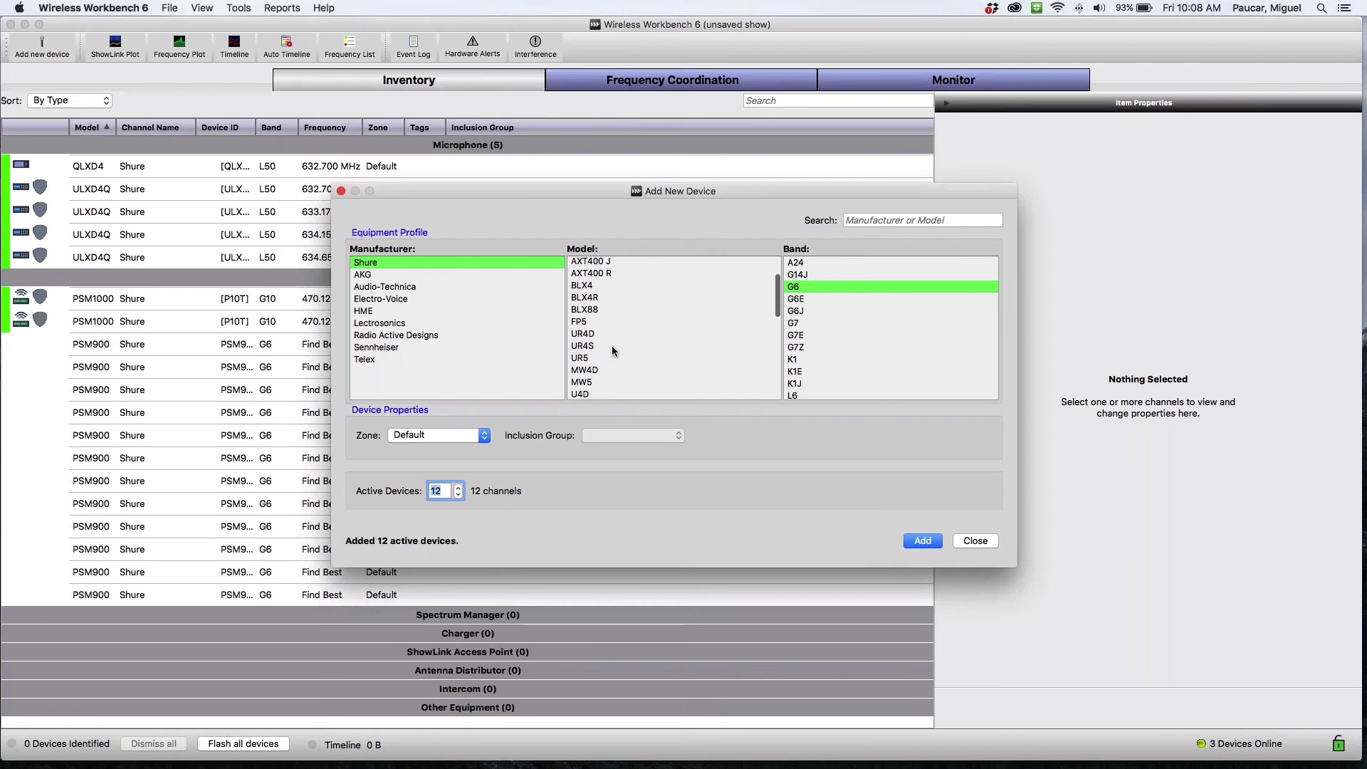
scroll(612, 345, "up", 2)
scroll(613, 345, "down", 2)
left_click(597, 304)
left_click(663, 316)
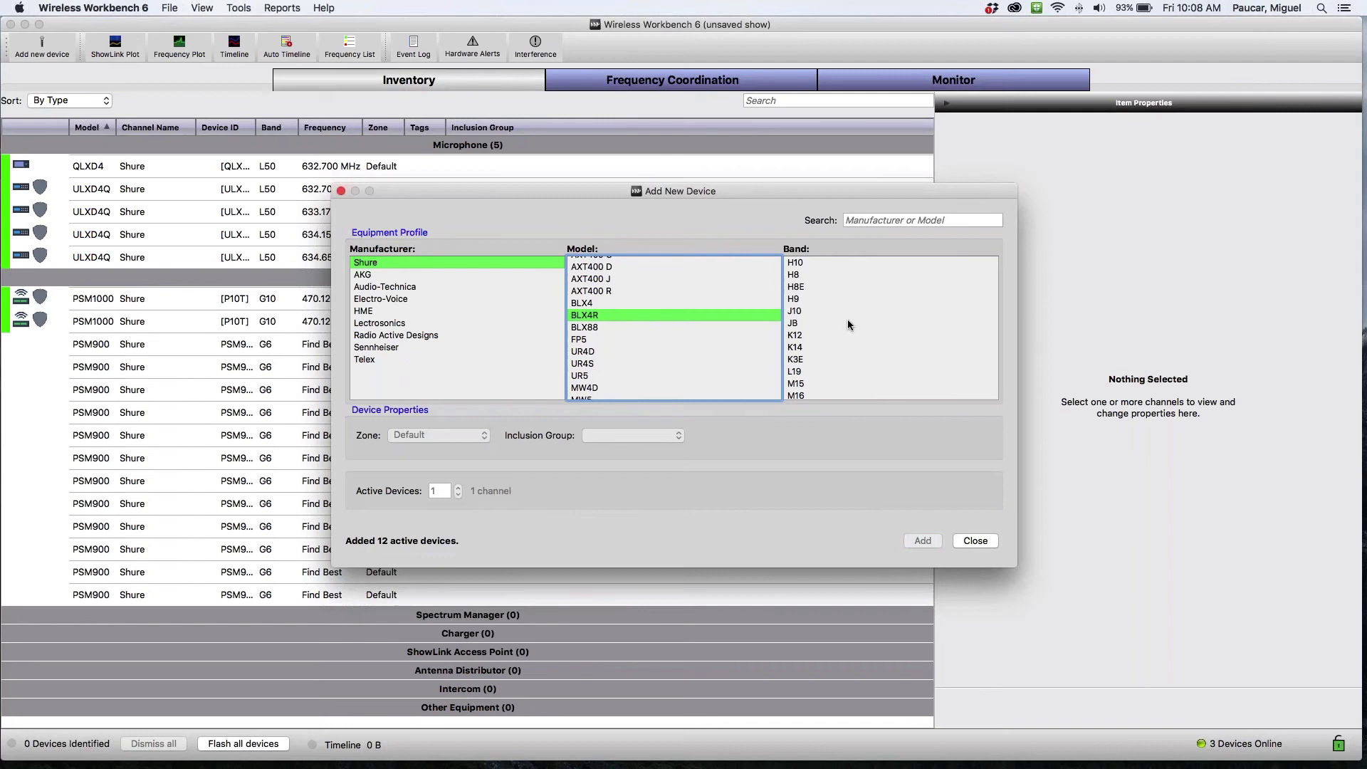
left_click(798, 281)
left_click(458, 487)
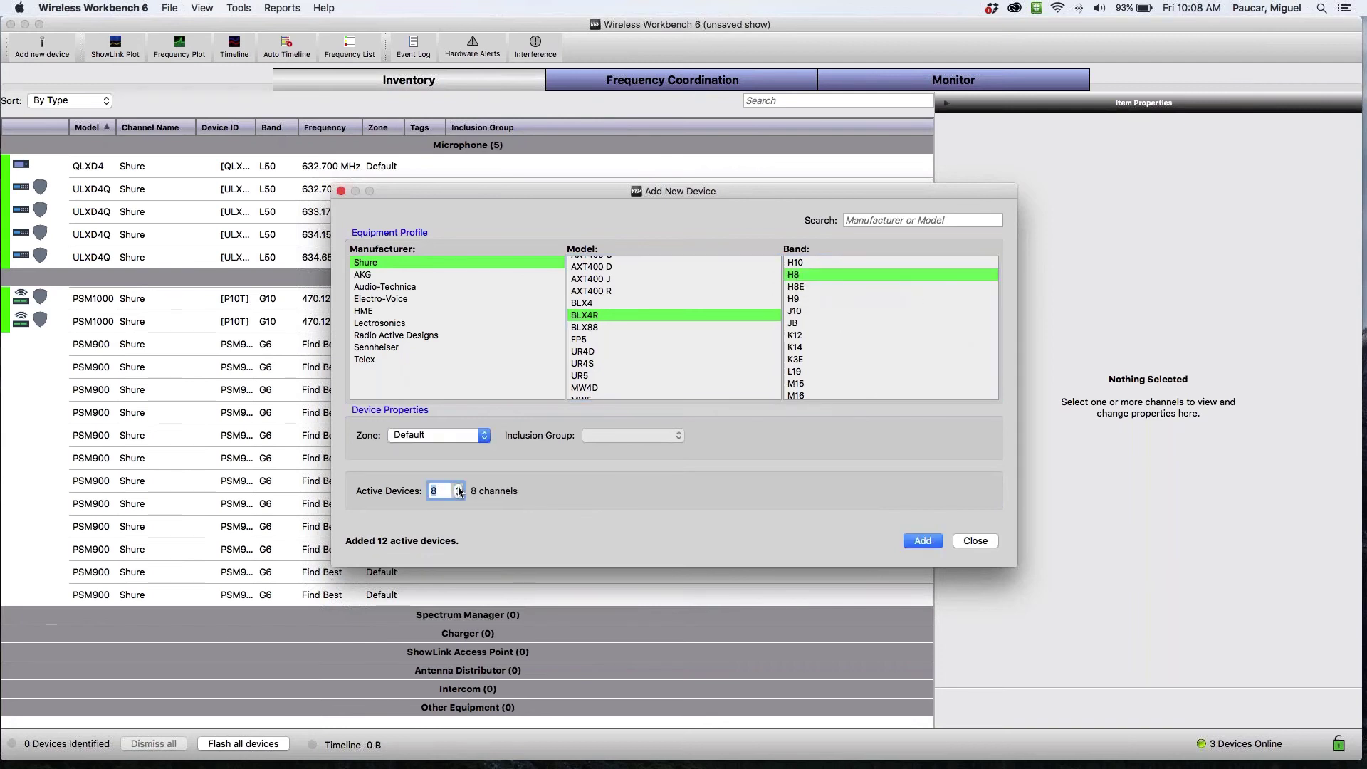
key("BackSpace")
type("8")
left_click(916, 541)
Add 10 active Sennheiser EW 300 G3 devices in band A to the inventory
scroll(621, 322, "down", 3)
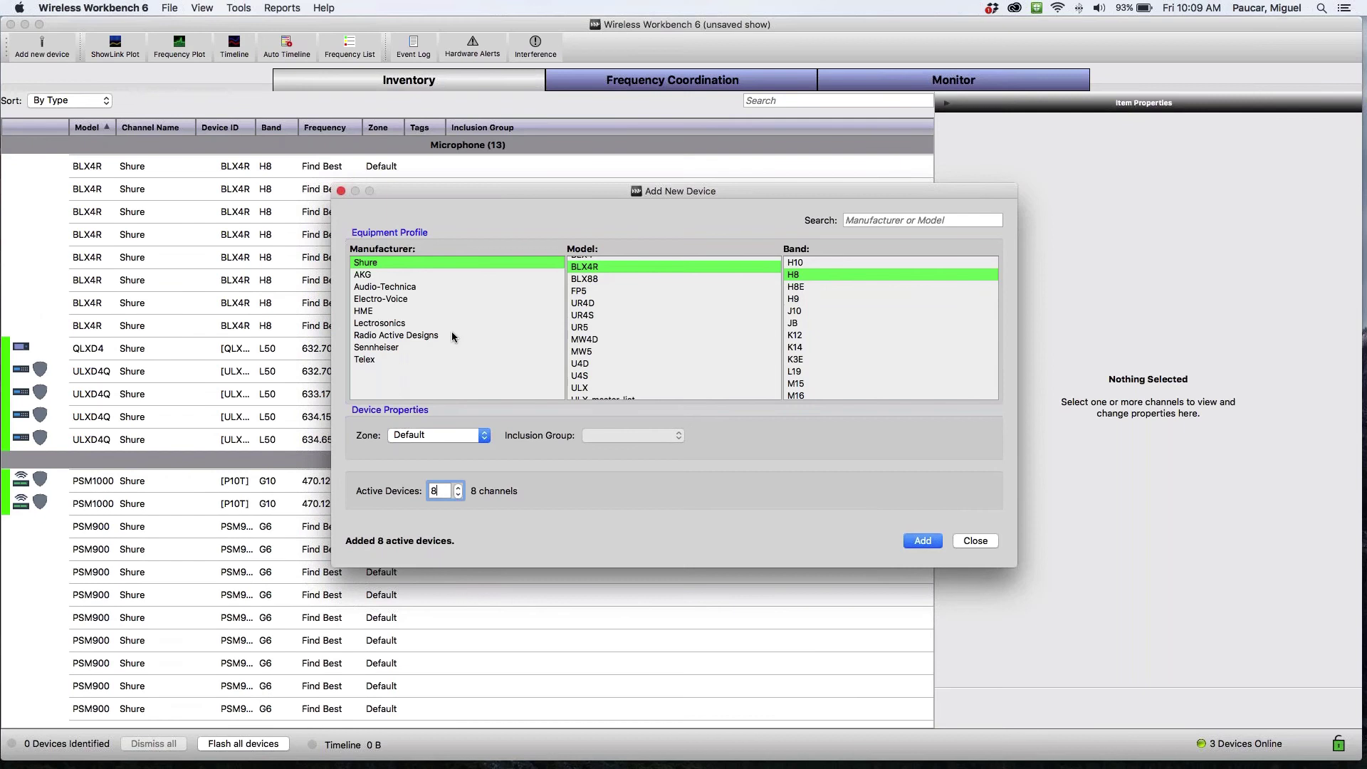
left_click(434, 347)
scroll(686, 297, "up", 3)
scroll(686, 297, "down", 1)
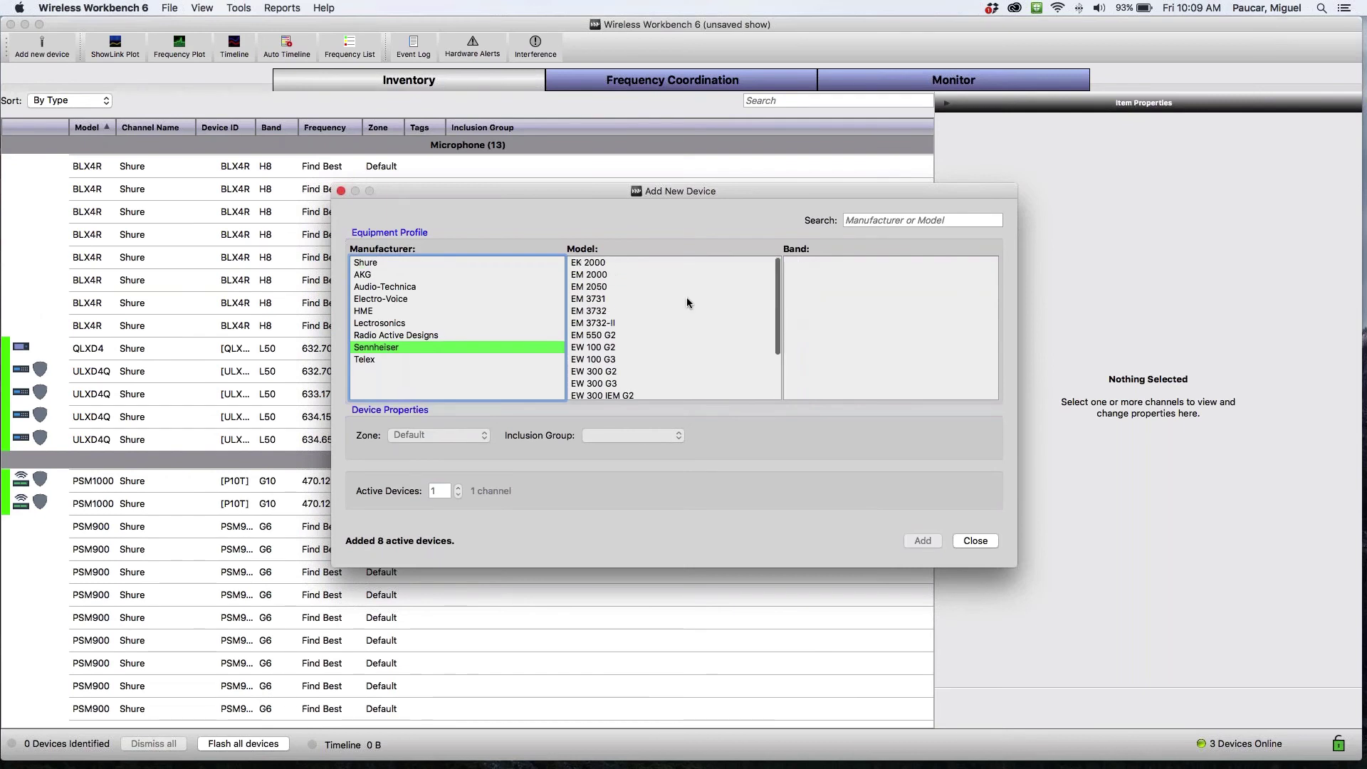
left_click(631, 353)
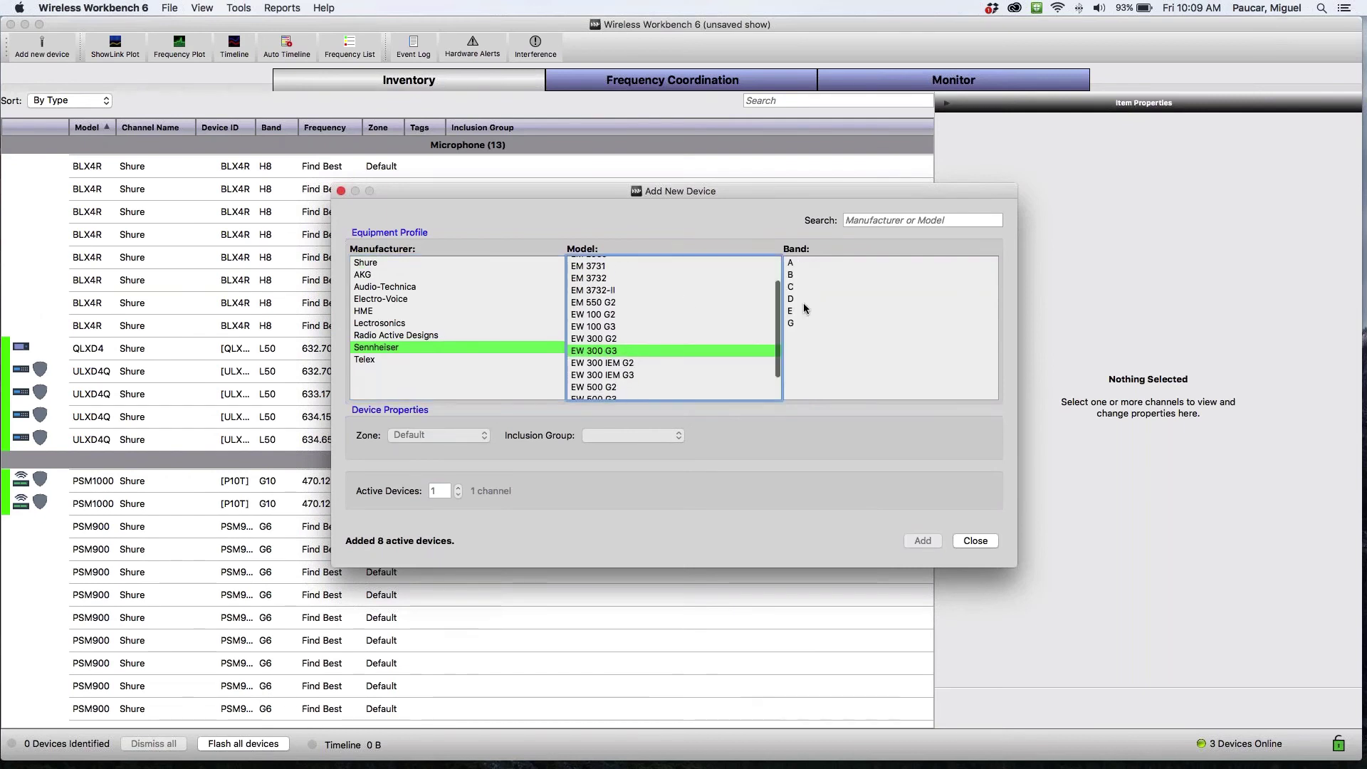
left_click(804, 265)
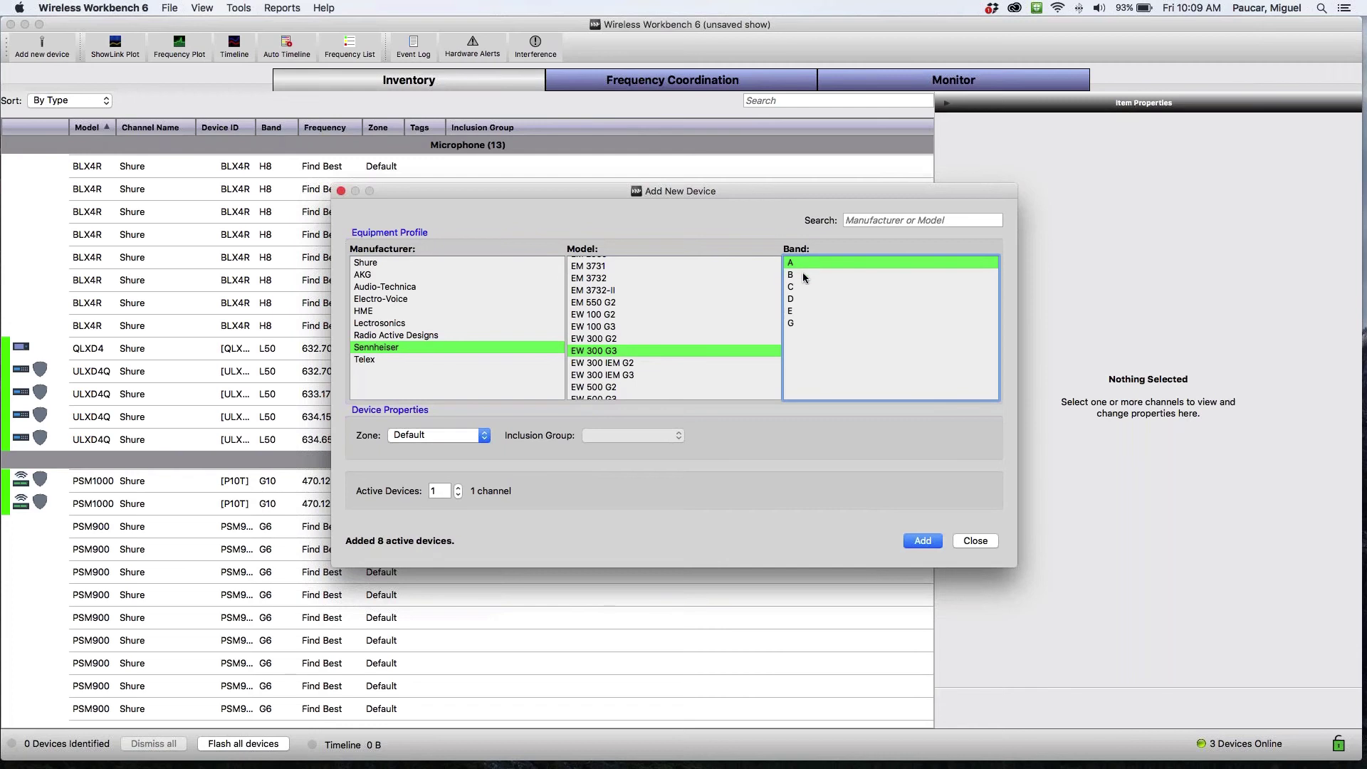
left_click(457, 487)
left_click(457, 487)
left_click(458, 487)
left_click(458, 487)
left_click(458, 487)
left_click(458, 487)
left_click(457, 487)
left_click(458, 487)
left_click(457, 487)
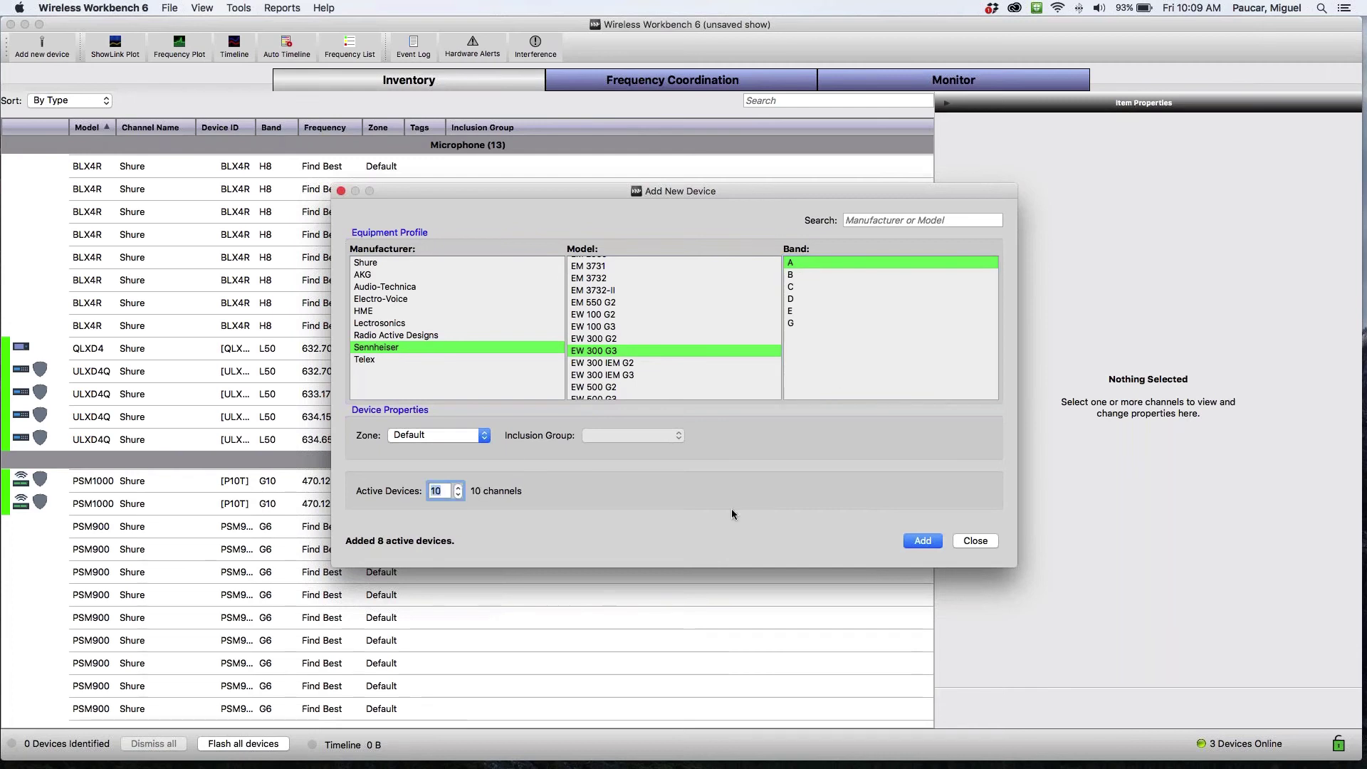
left_click(923, 540)
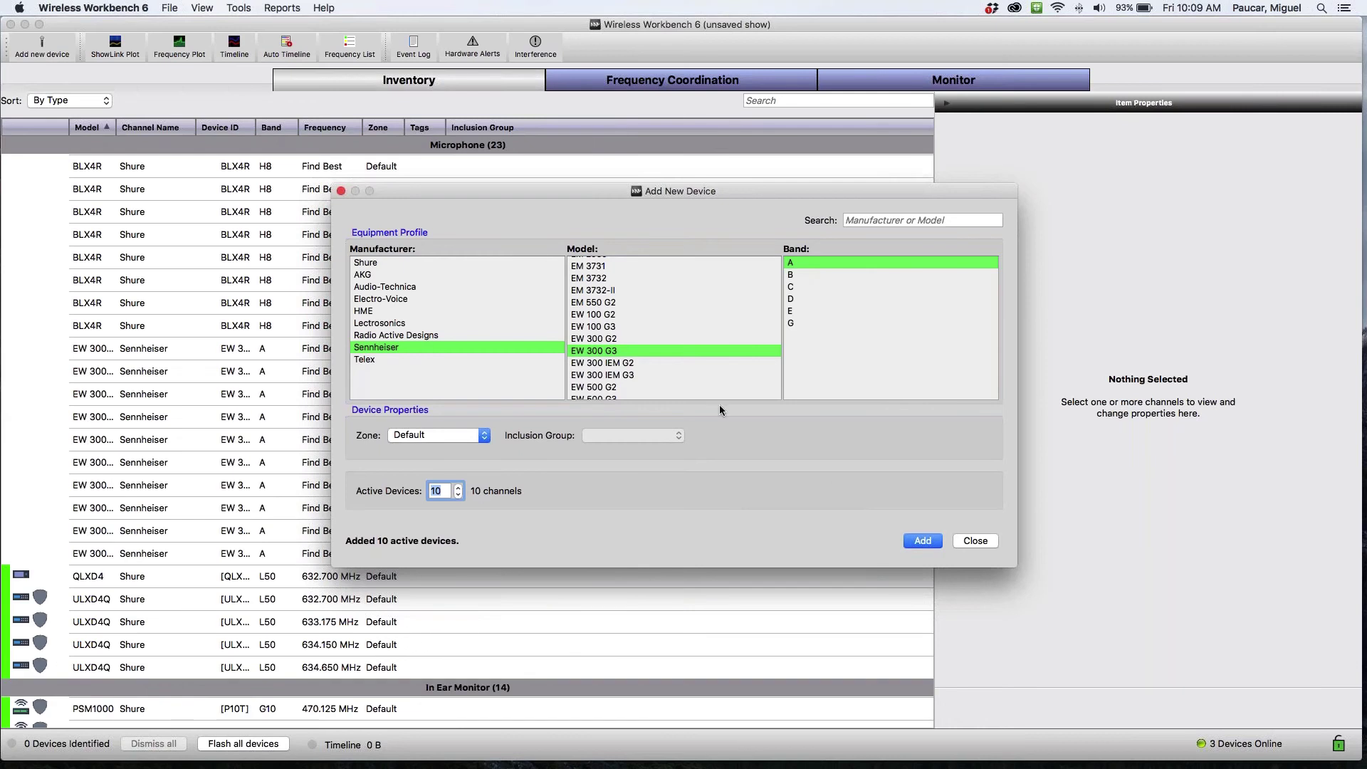
Add 10 active Sennheiser EW 300 IEM G3 devices in band A and finish adding devices
scroll(587, 351, "down", 2)
left_click(587, 347)
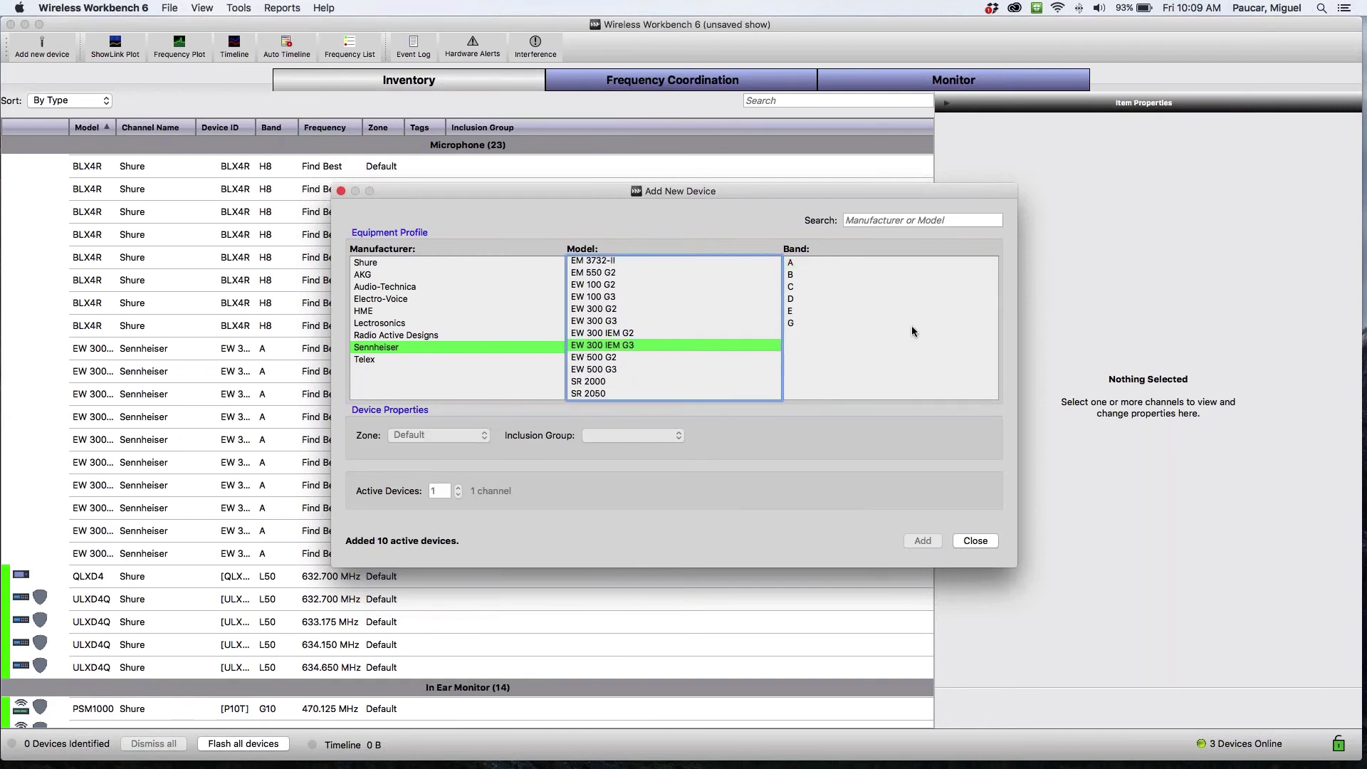
left_click(825, 262)
left_click(458, 488)
left_click(457, 488)
left_click(458, 488)
left_click(458, 488)
left_click(458, 488)
left_click(458, 488)
left_click(458, 487)
left_click(458, 488)
left_click(458, 488)
left_click(921, 545)
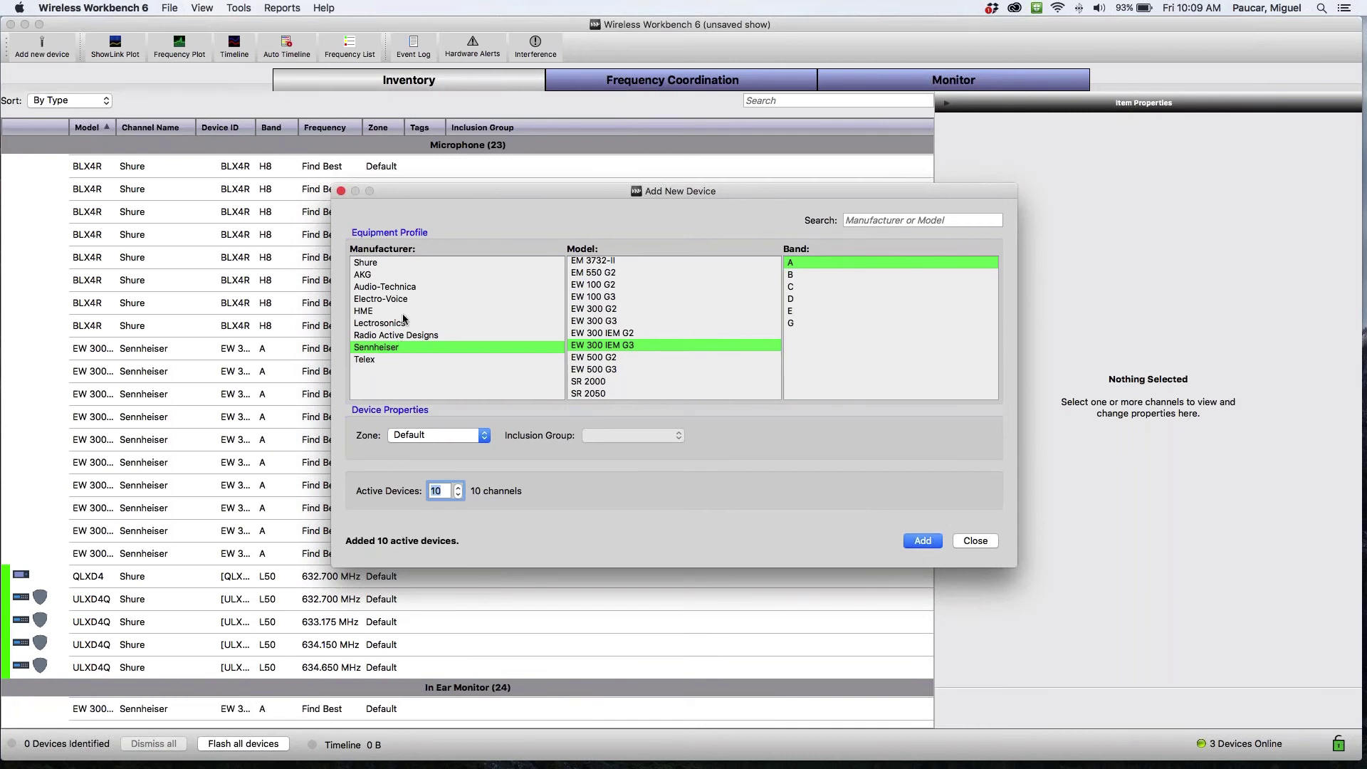
left_click(976, 541)
Examine the full inventory of microphones, in-ear monitors and the spectrum manager
scroll(664, 377, "down", 10)
scroll(664, 383, "down", 5)
scroll(664, 383, "up", 12)
scroll(664, 383, "up", 3)
scroll(664, 383, "down", 3)
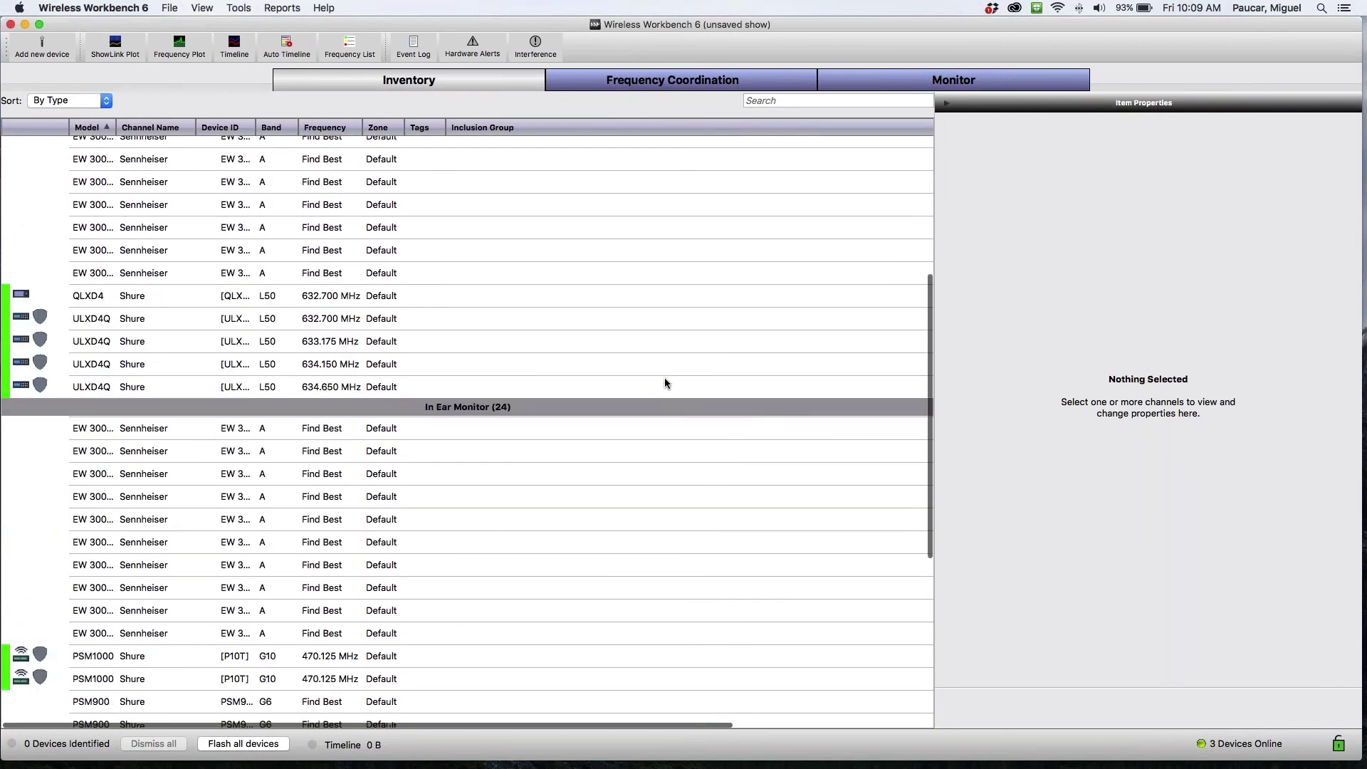
scroll(665, 383, "down", 8)
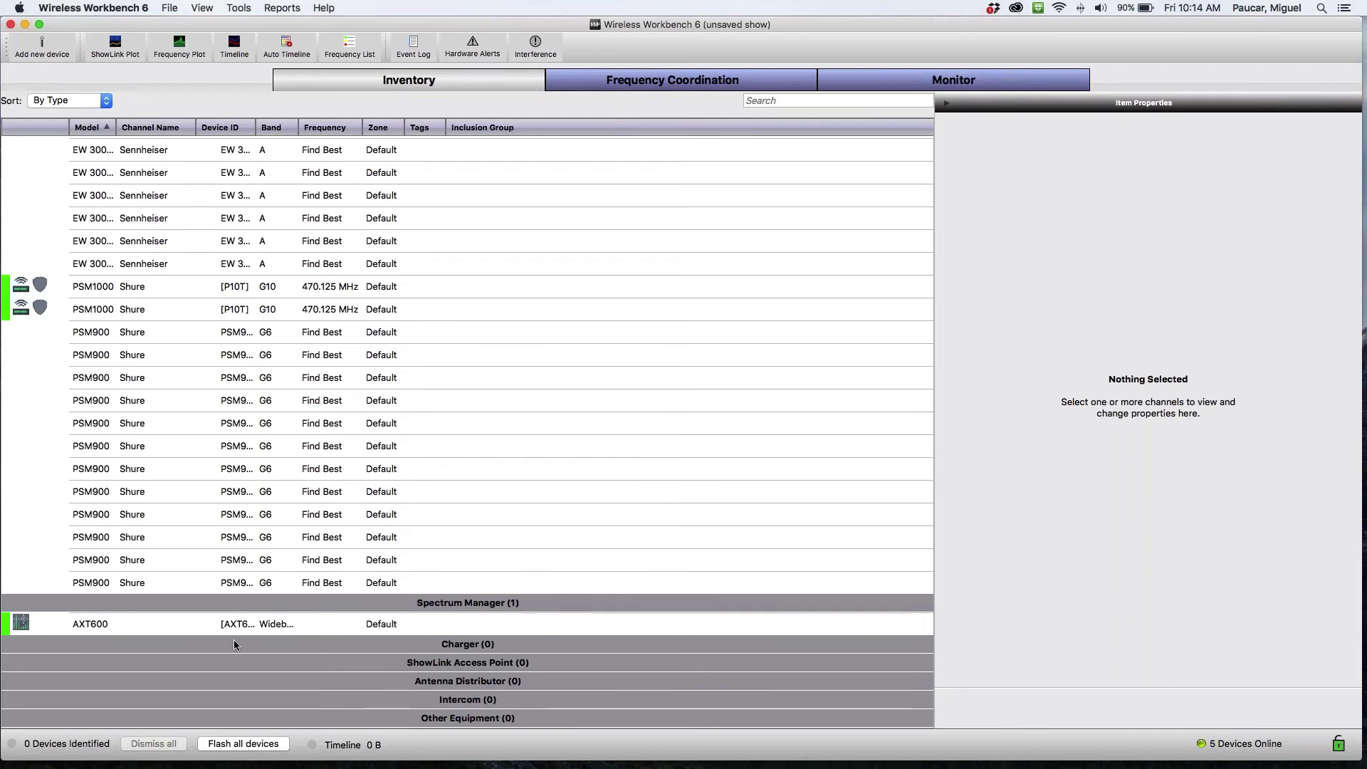
scroll(144, 626, "up", 10)
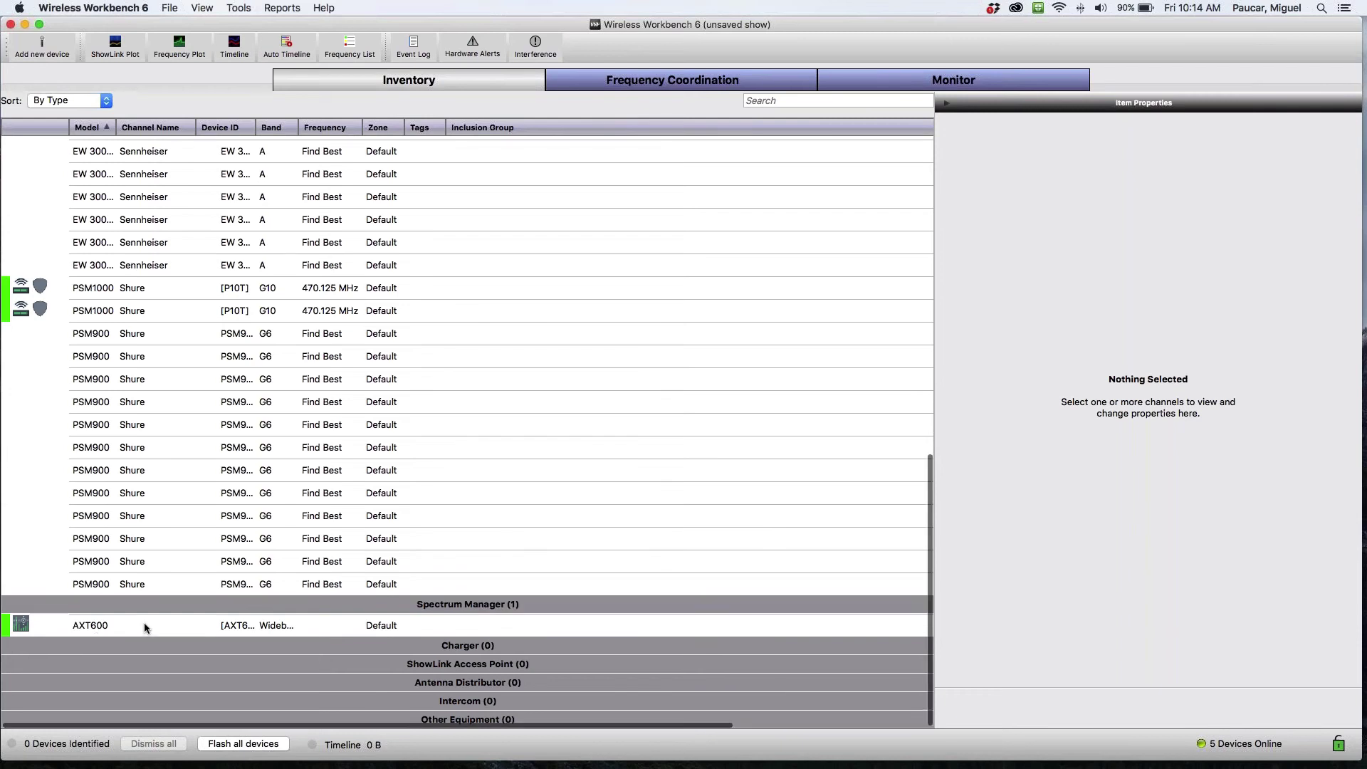
scroll(145, 625, "up", 5)
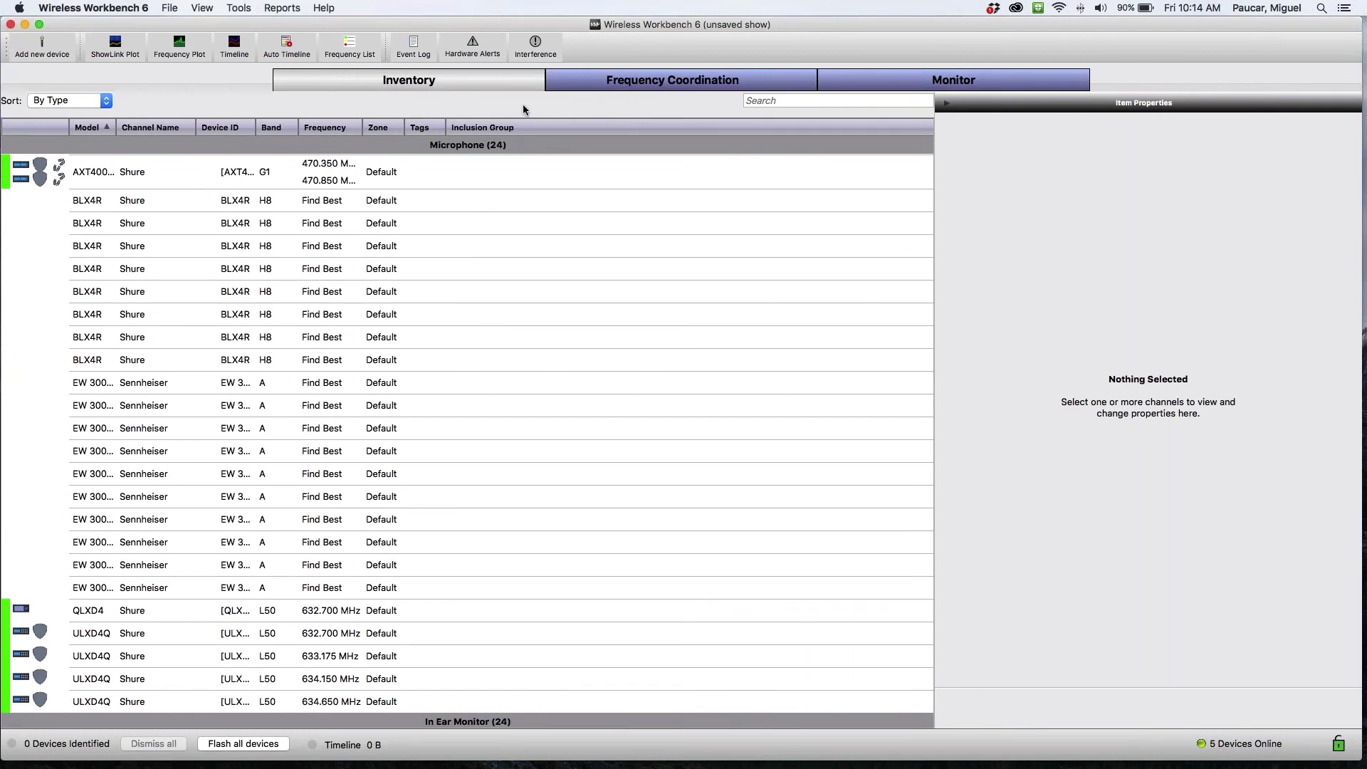
Open the live scan settings in the frequency coordination workspace
left_click(639, 82)
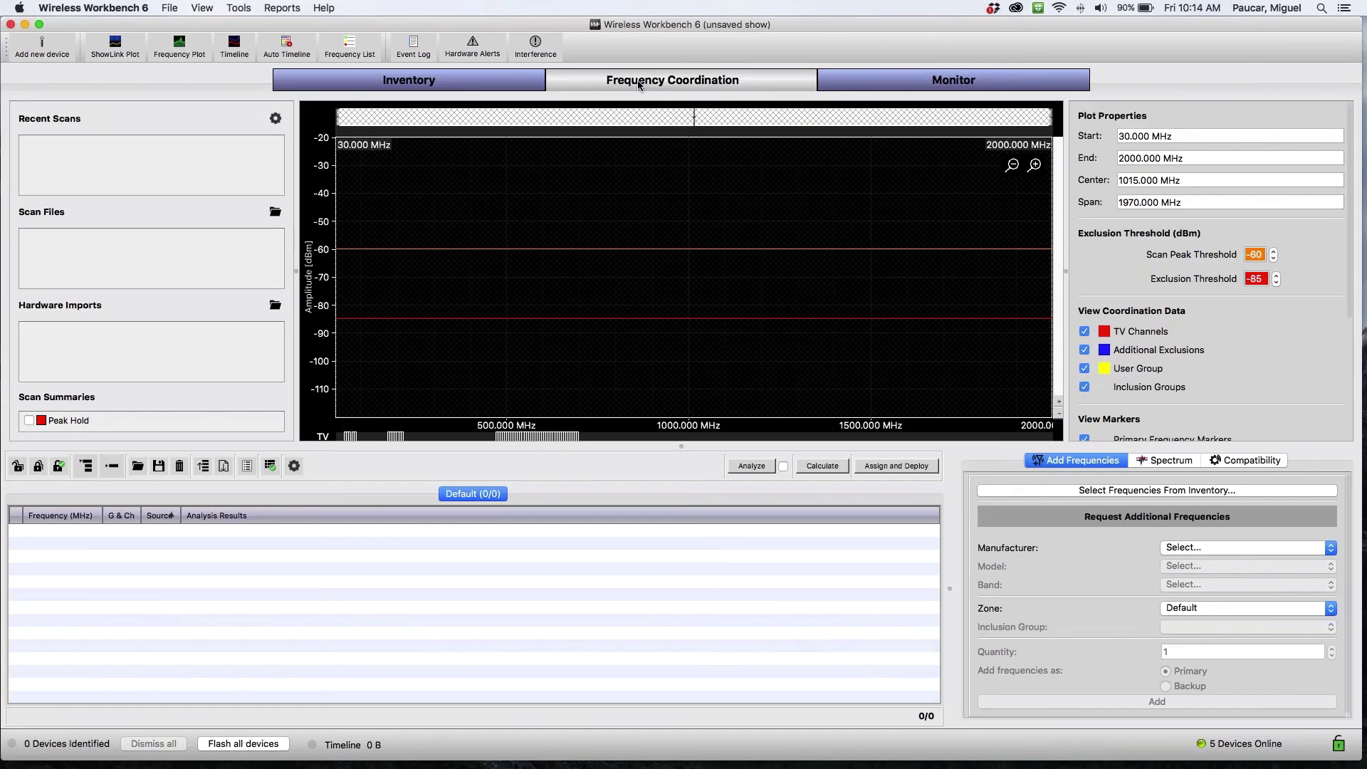
left_click(275, 118)
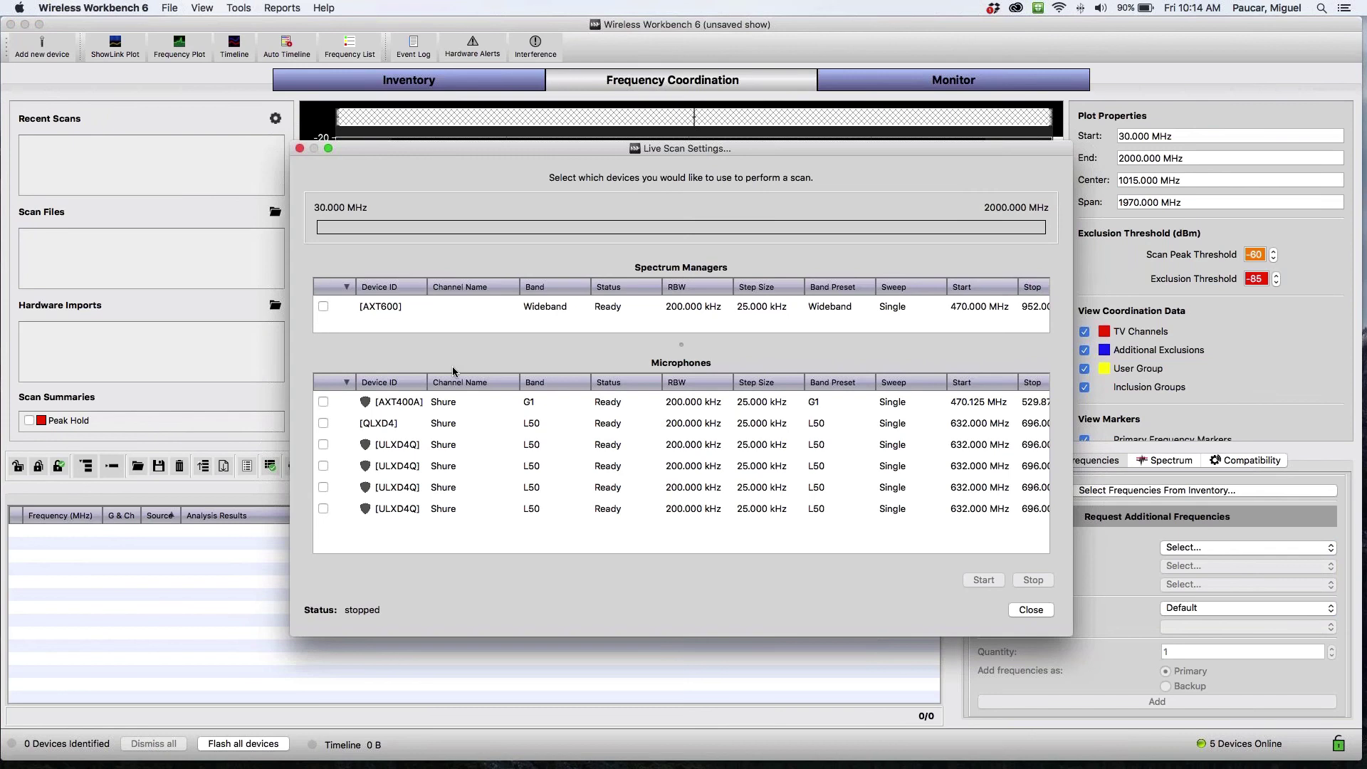
Compare the scan ranges of the first ULXD4Q receiver and the AXT400A, leaving both deselected as scan devices
left_click(324, 449)
left_click(324, 446)
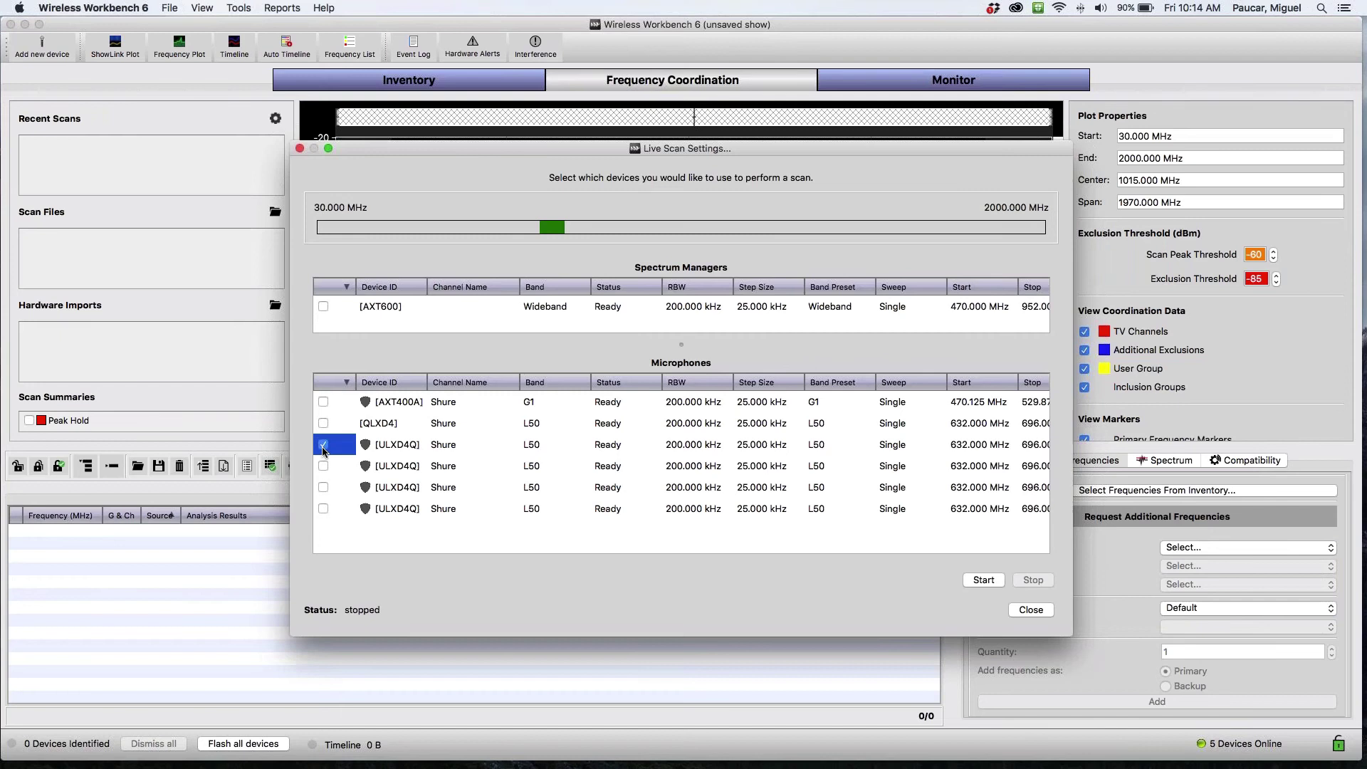
scroll(911, 445, "right", 3)
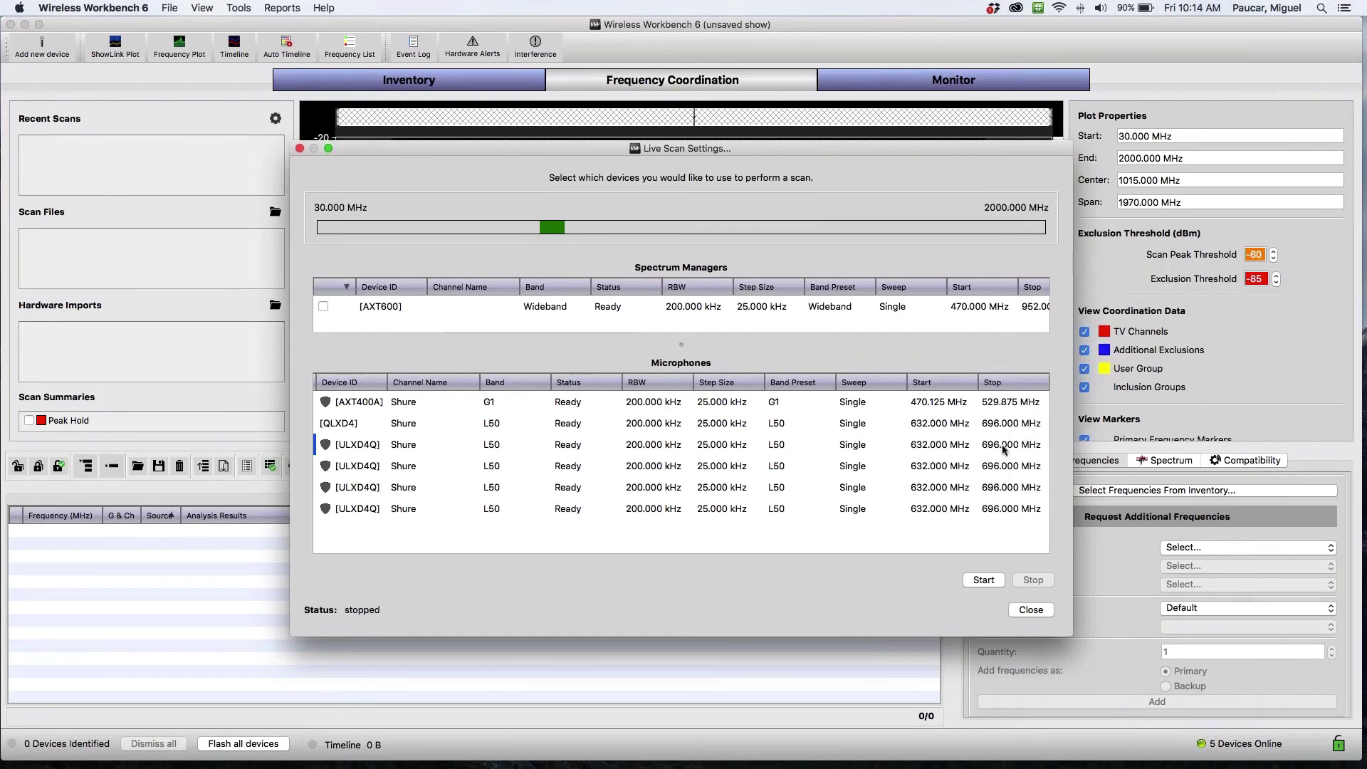
scroll(996, 452, "left", 3)
scroll(918, 459, "right", 3)
scroll(907, 463, "left", 1)
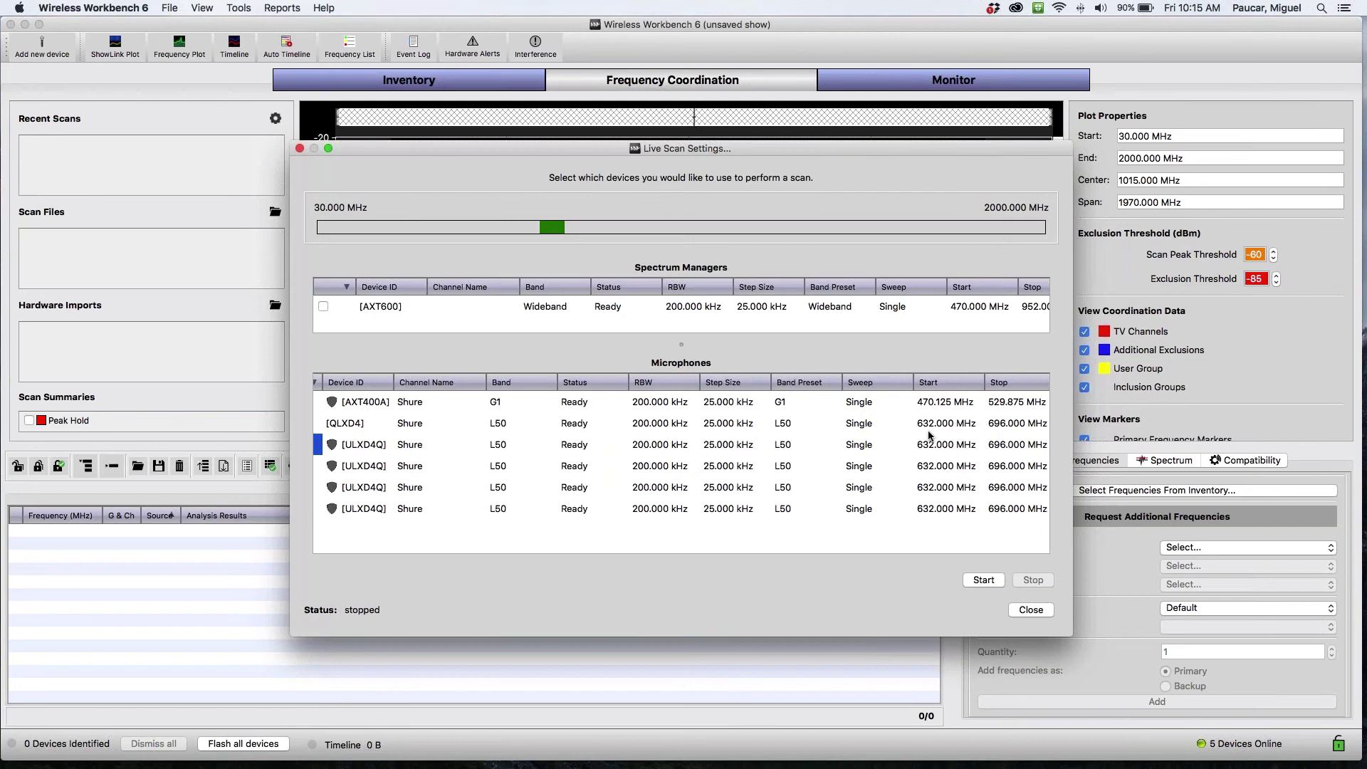
scroll(898, 452, "left", 5)
left_click(324, 444)
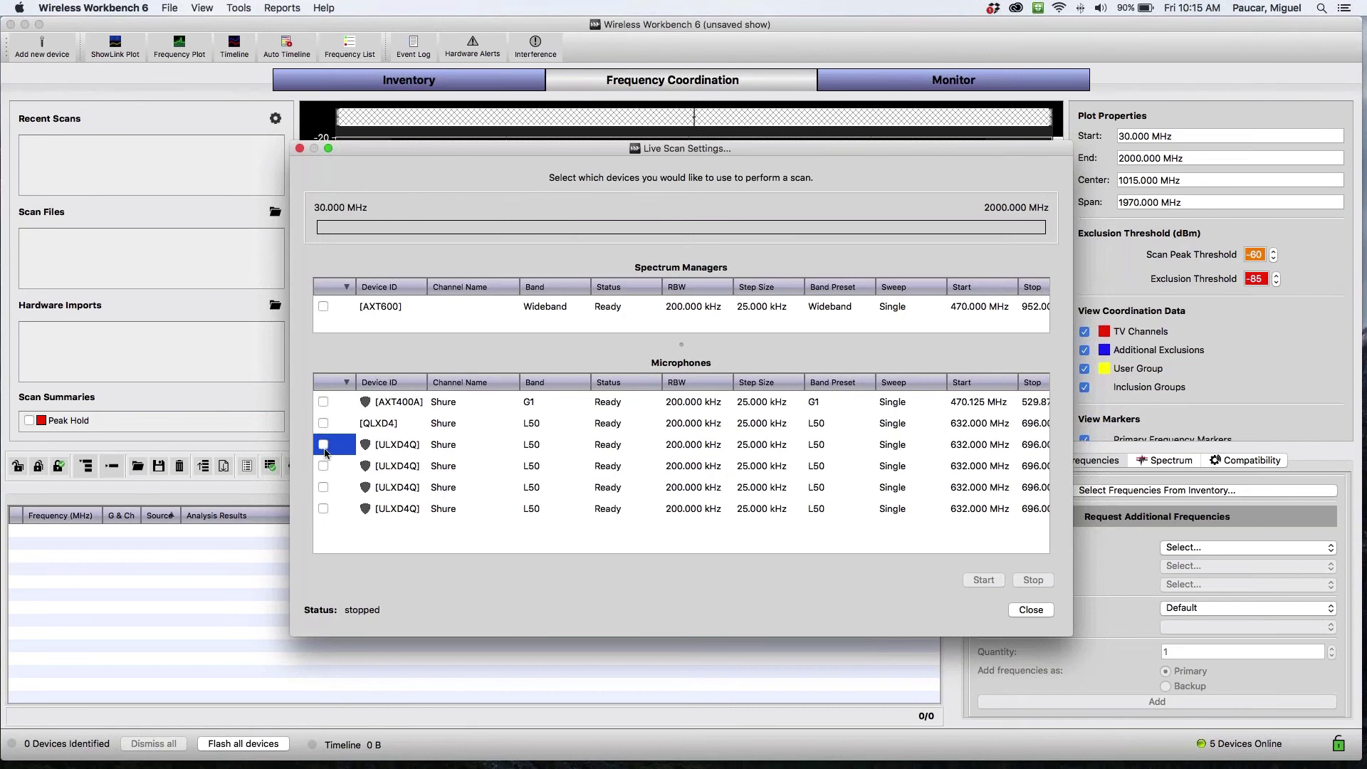
left_click(323, 402)
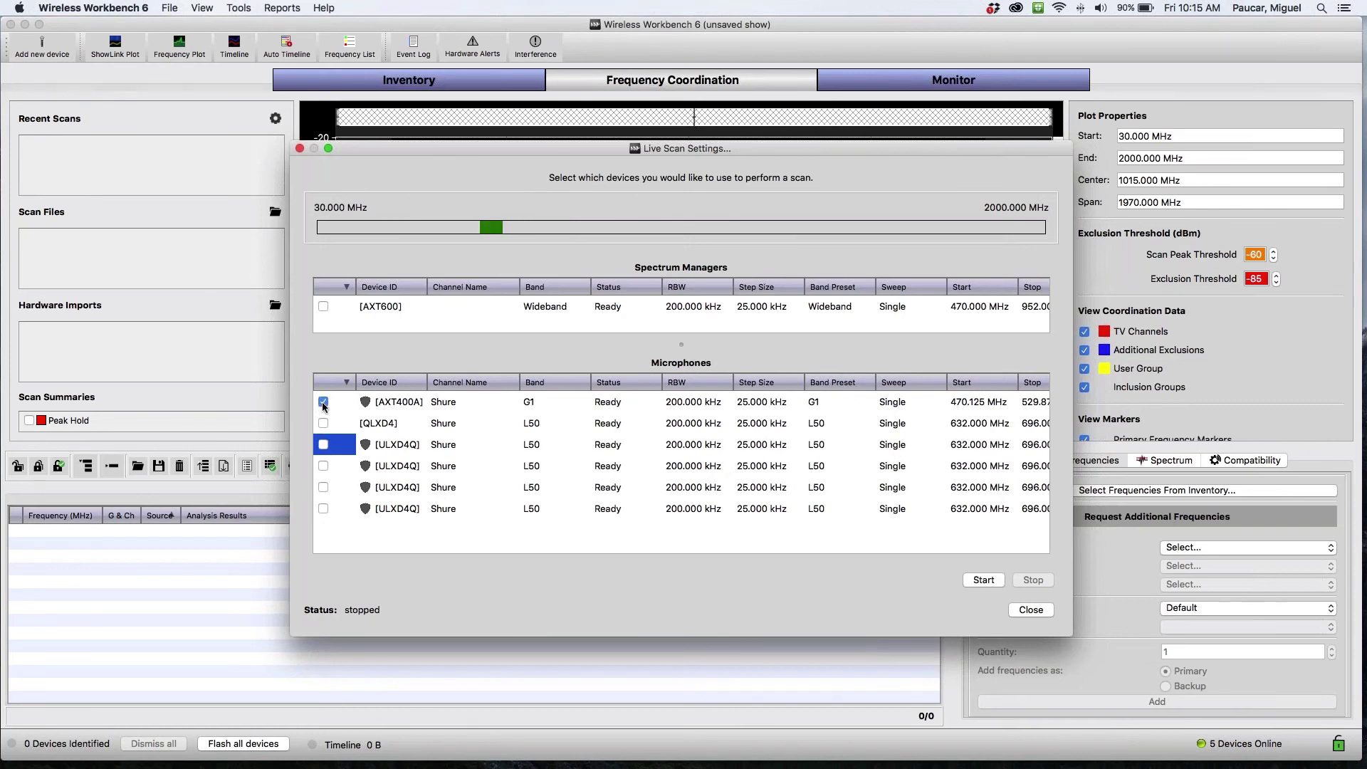
left_click(323, 403)
Run a live spectrum scan with the AXT600 spectrum manager in the Wideband preset
left_click(324, 307)
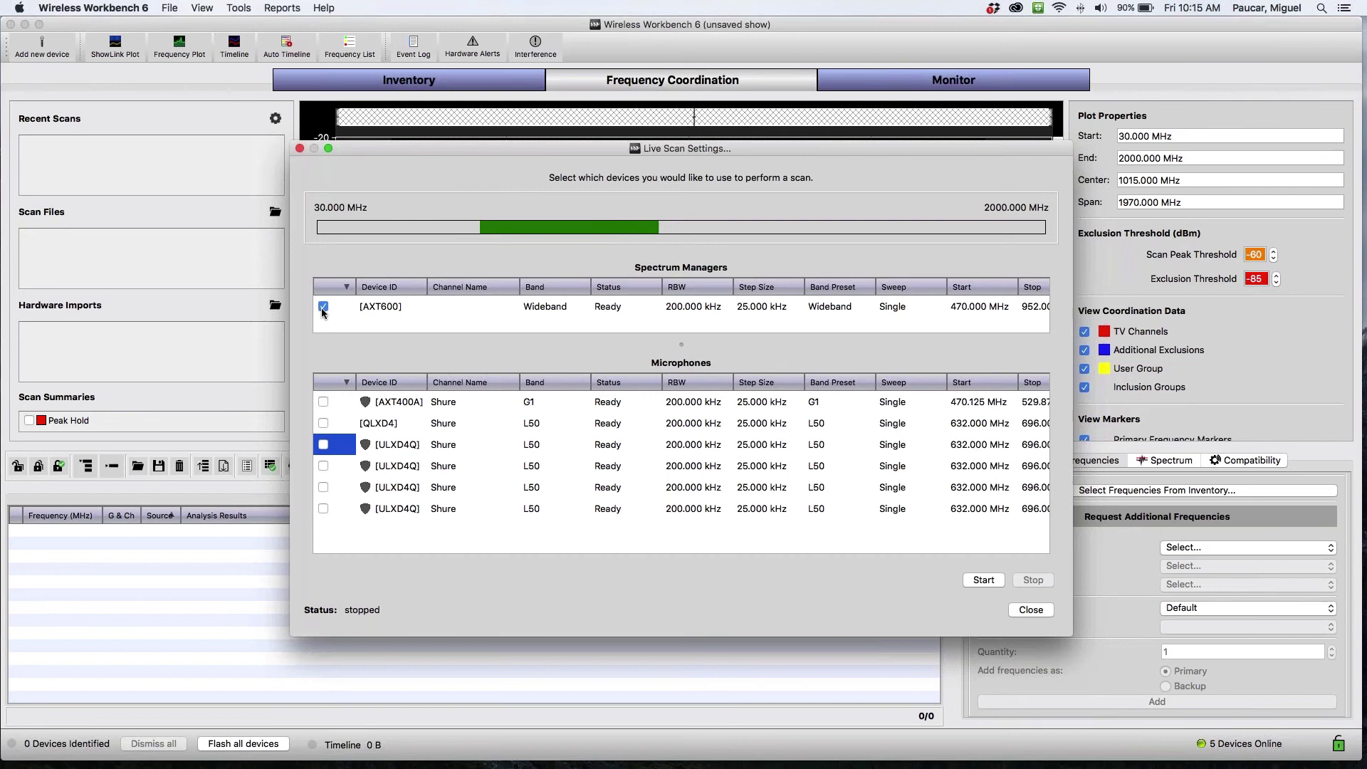
left_click(982, 581)
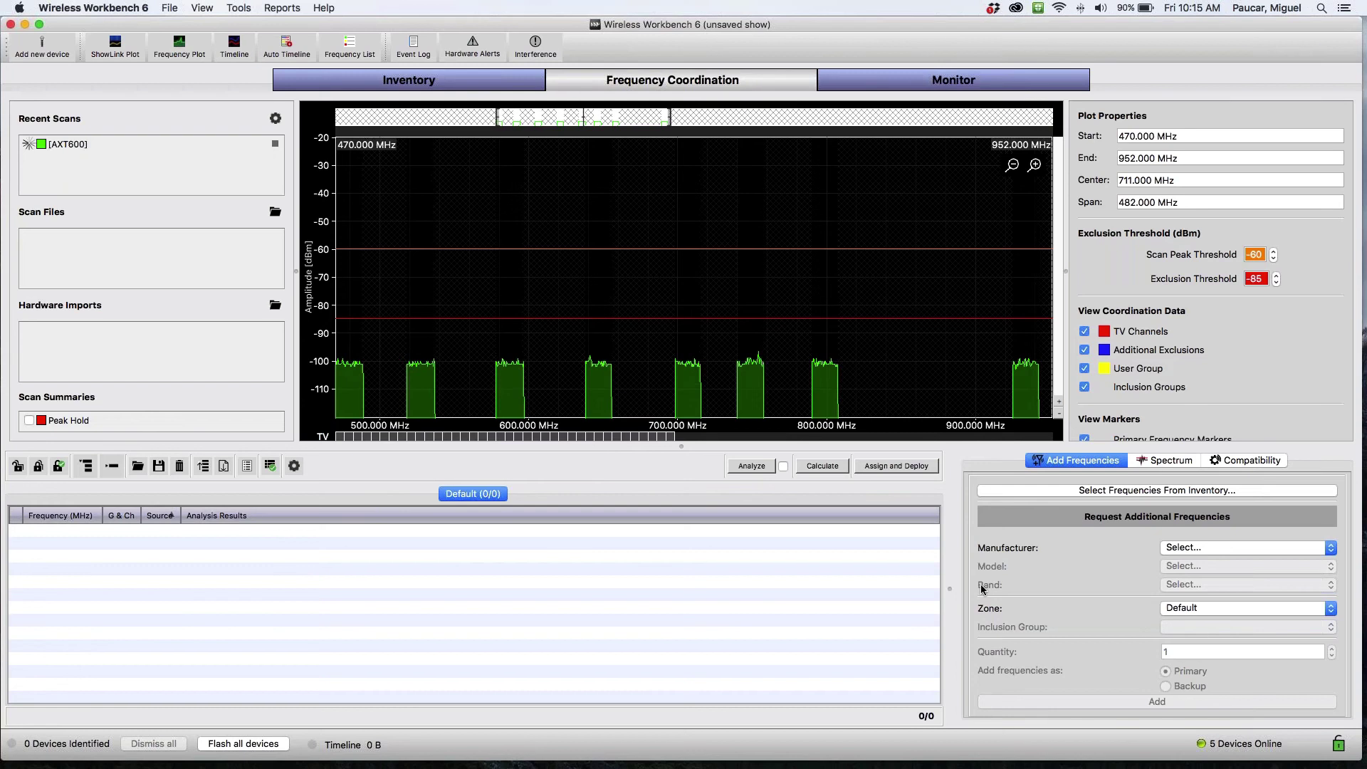
scroll(829, 316, "down", 3)
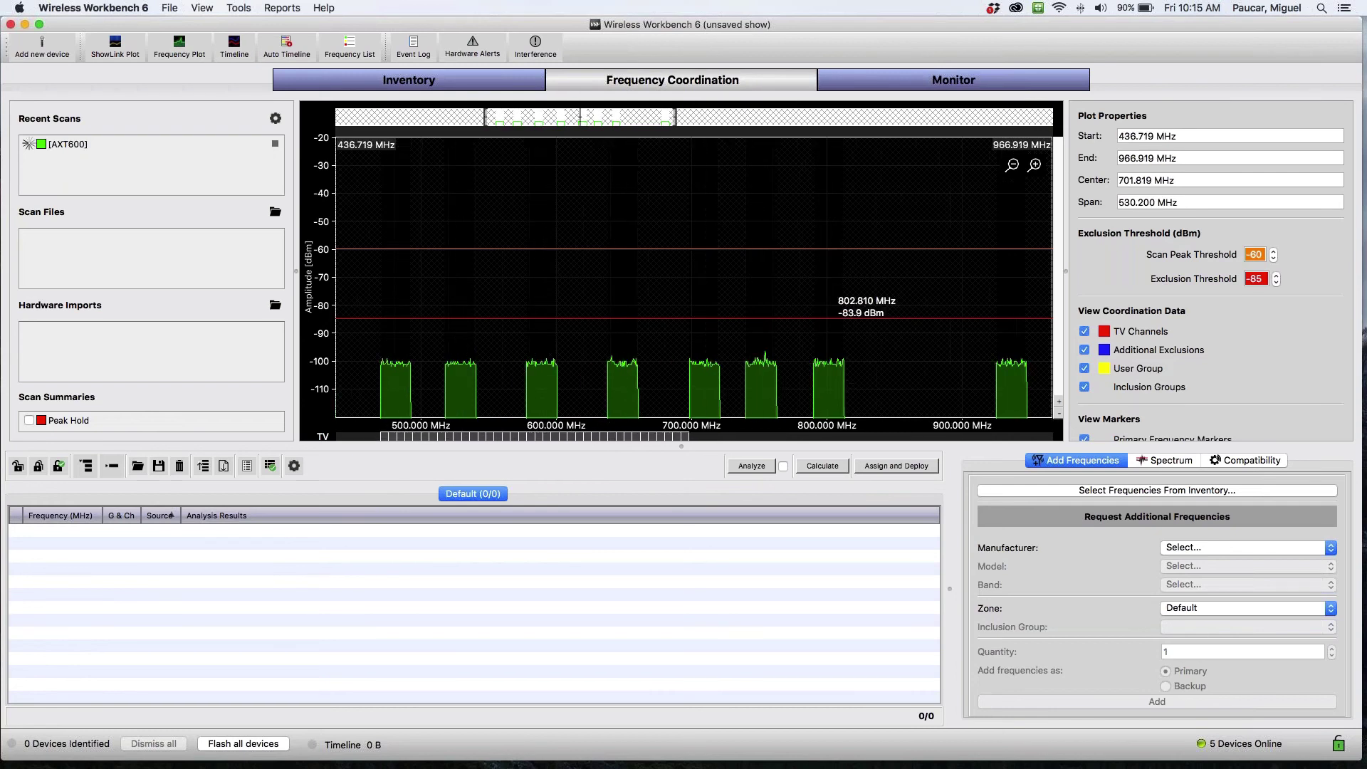
scroll(826, 315, "down", 4)
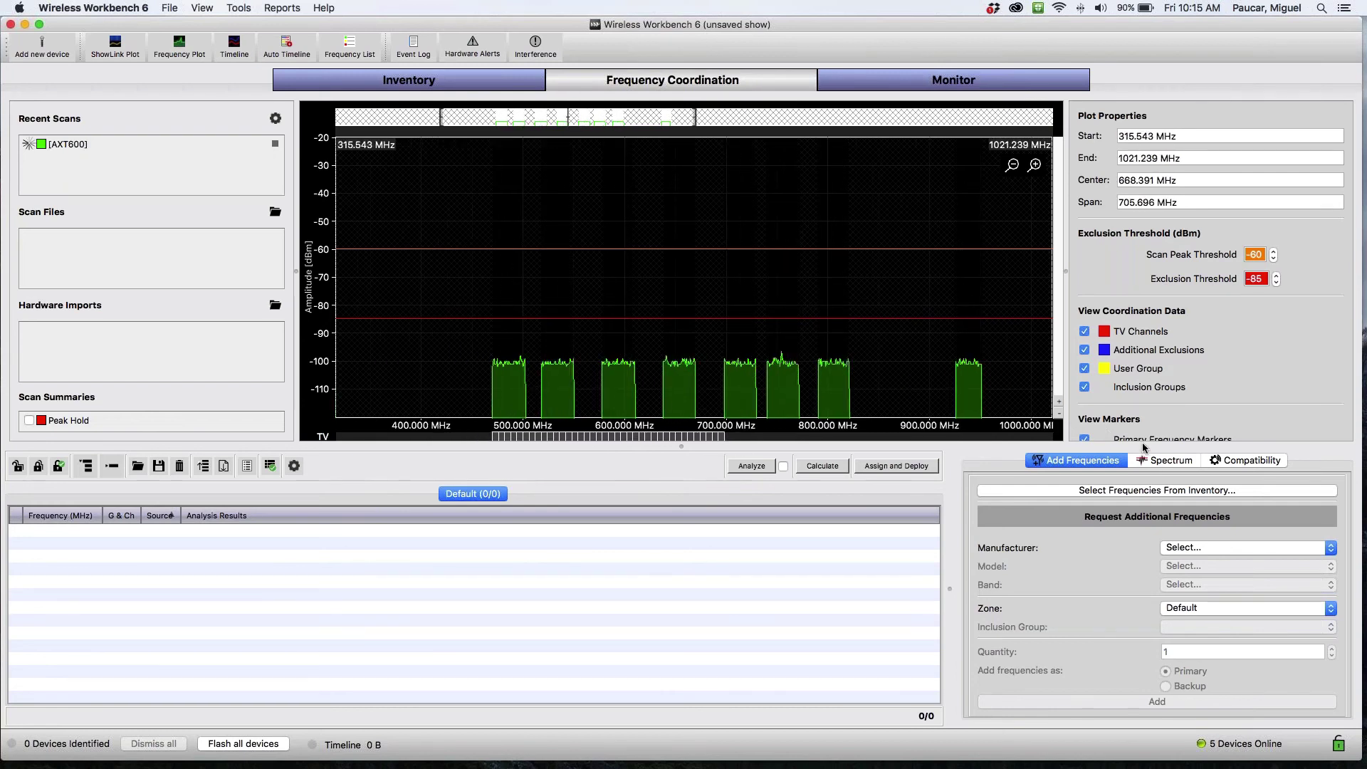
Bring all frequencies from the inventory into the coordination workspace
left_click(1164, 495)
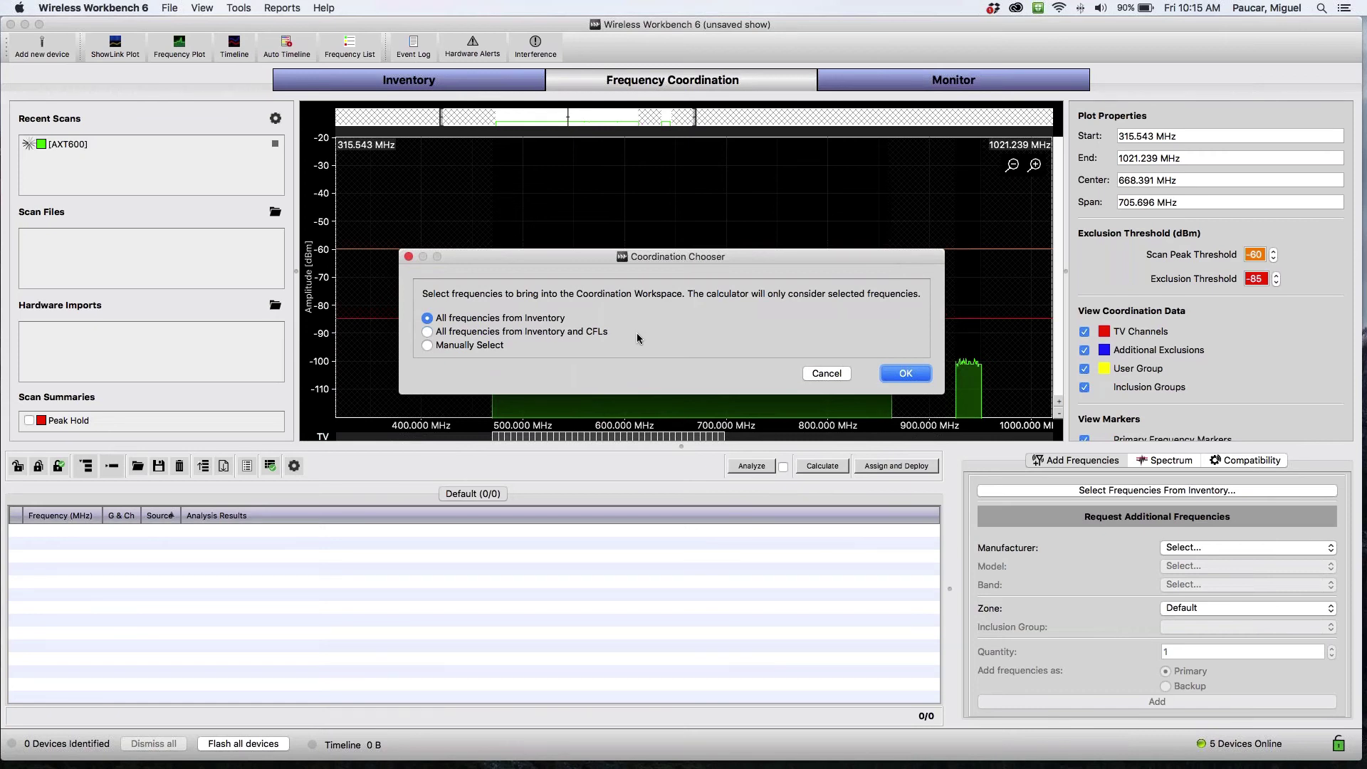
left_click(502, 346)
scroll(595, 450, "down", 10)
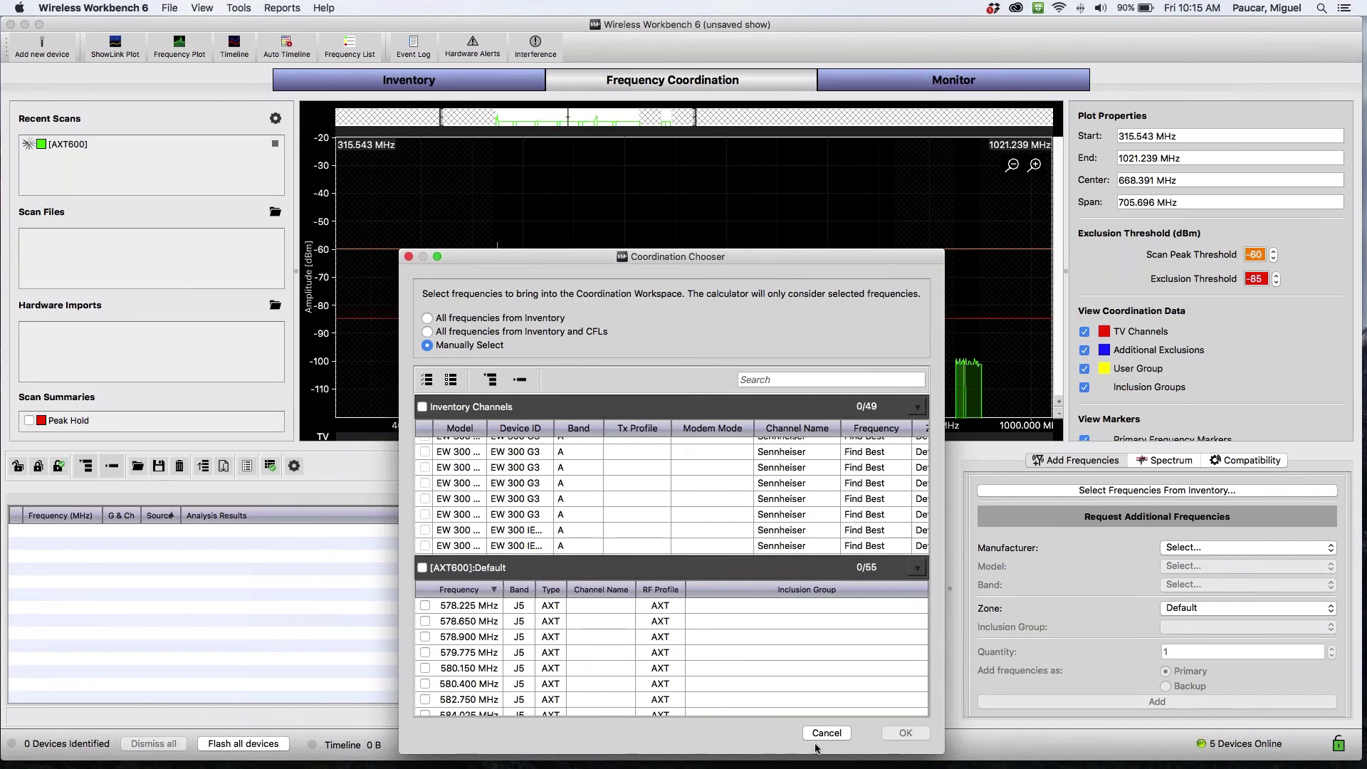
left_click(545, 316)
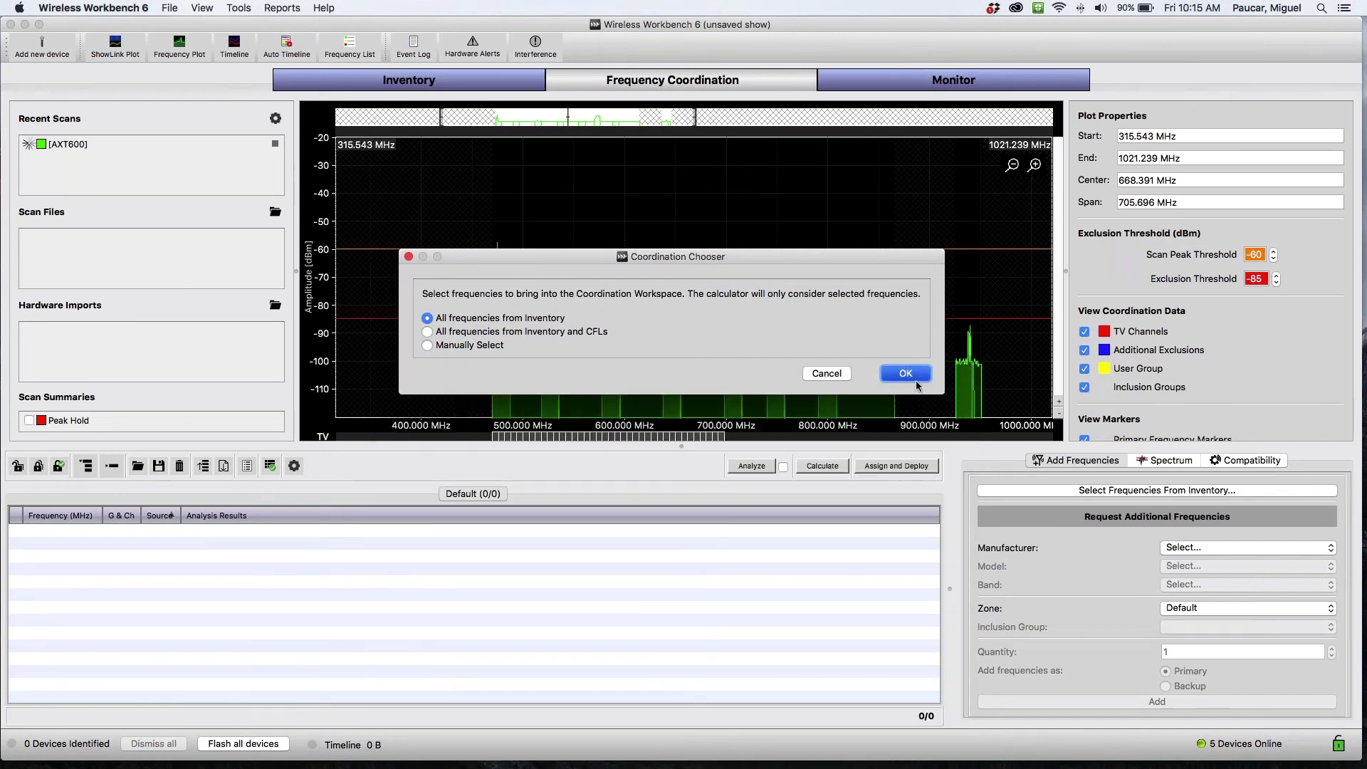
key("Return")
scroll(785, 605, "down", 10)
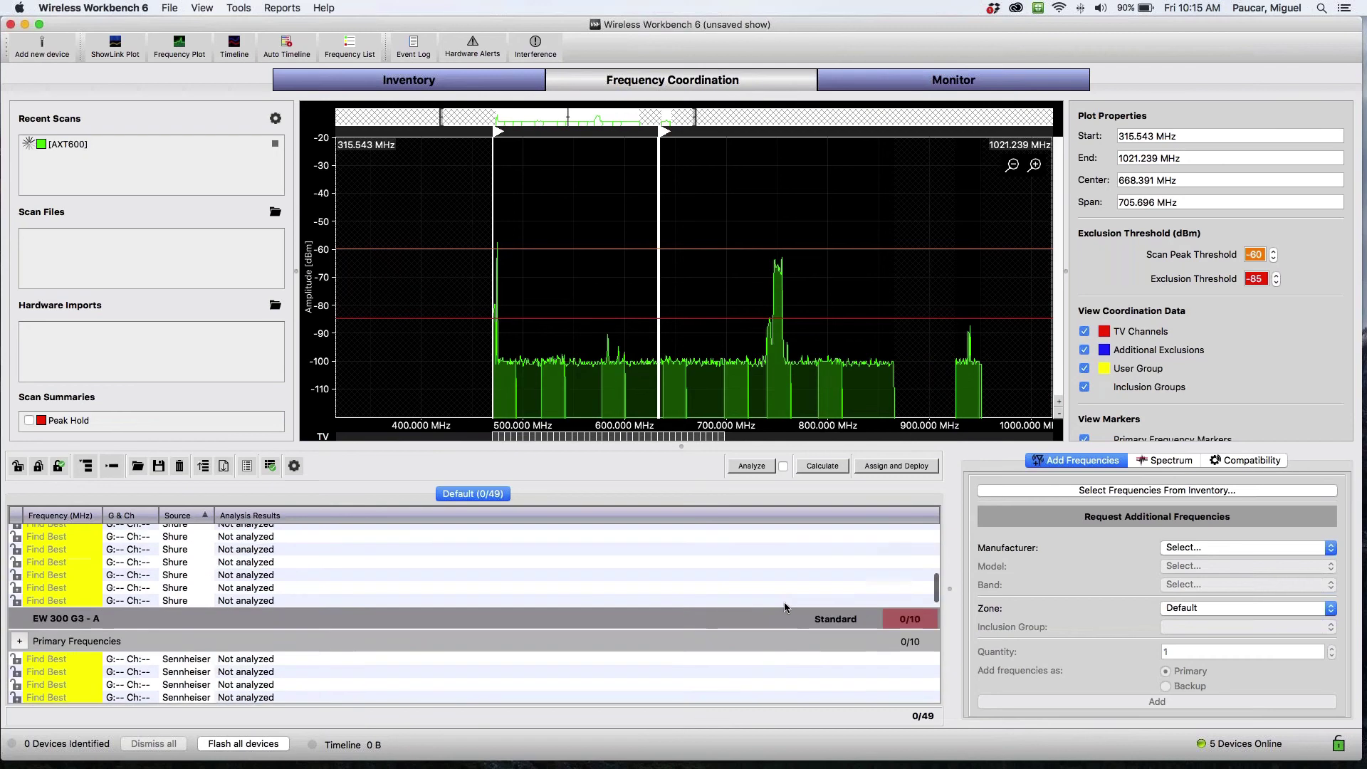
scroll(784, 605, "up", 10)
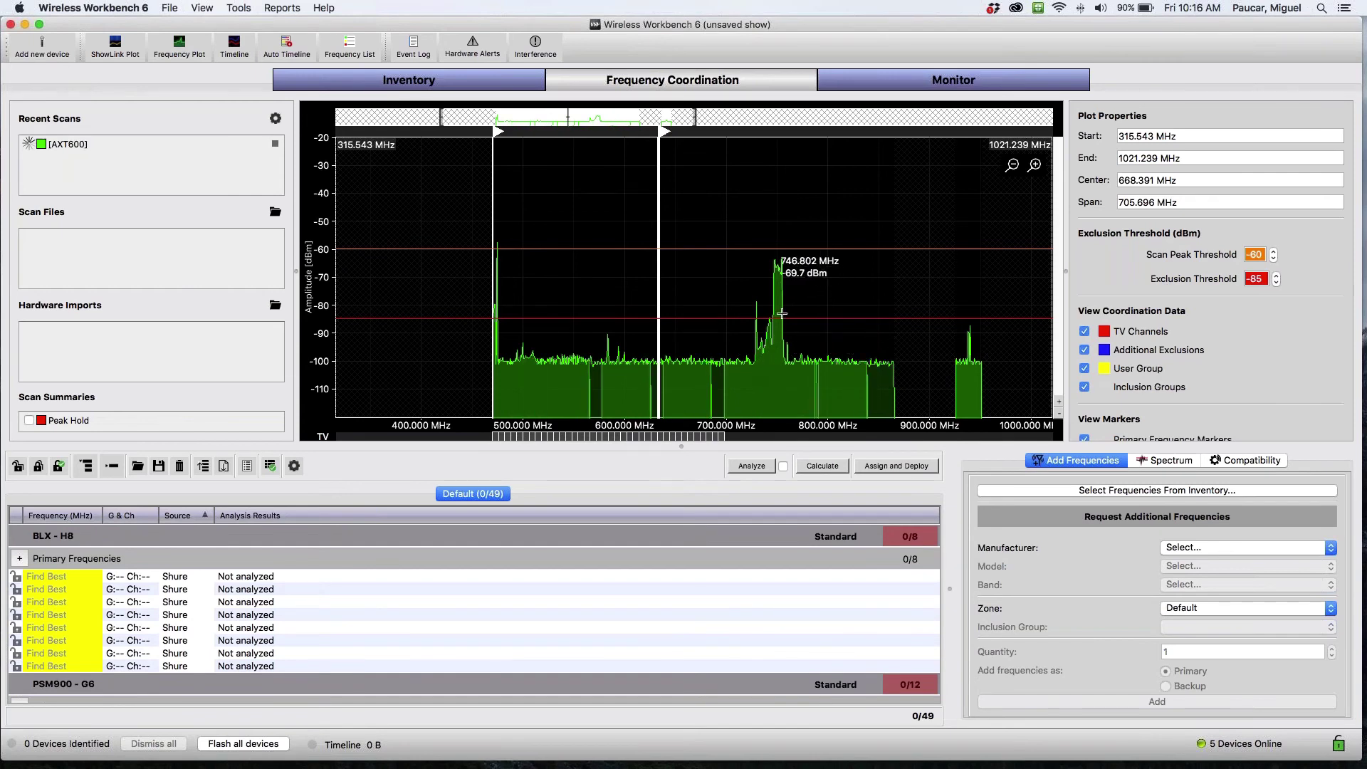
Set the exclusion threshold to -90 dBm and narrow the plot range to about 468–869 MHz
left_click_drag(848, 318, 844, 352)
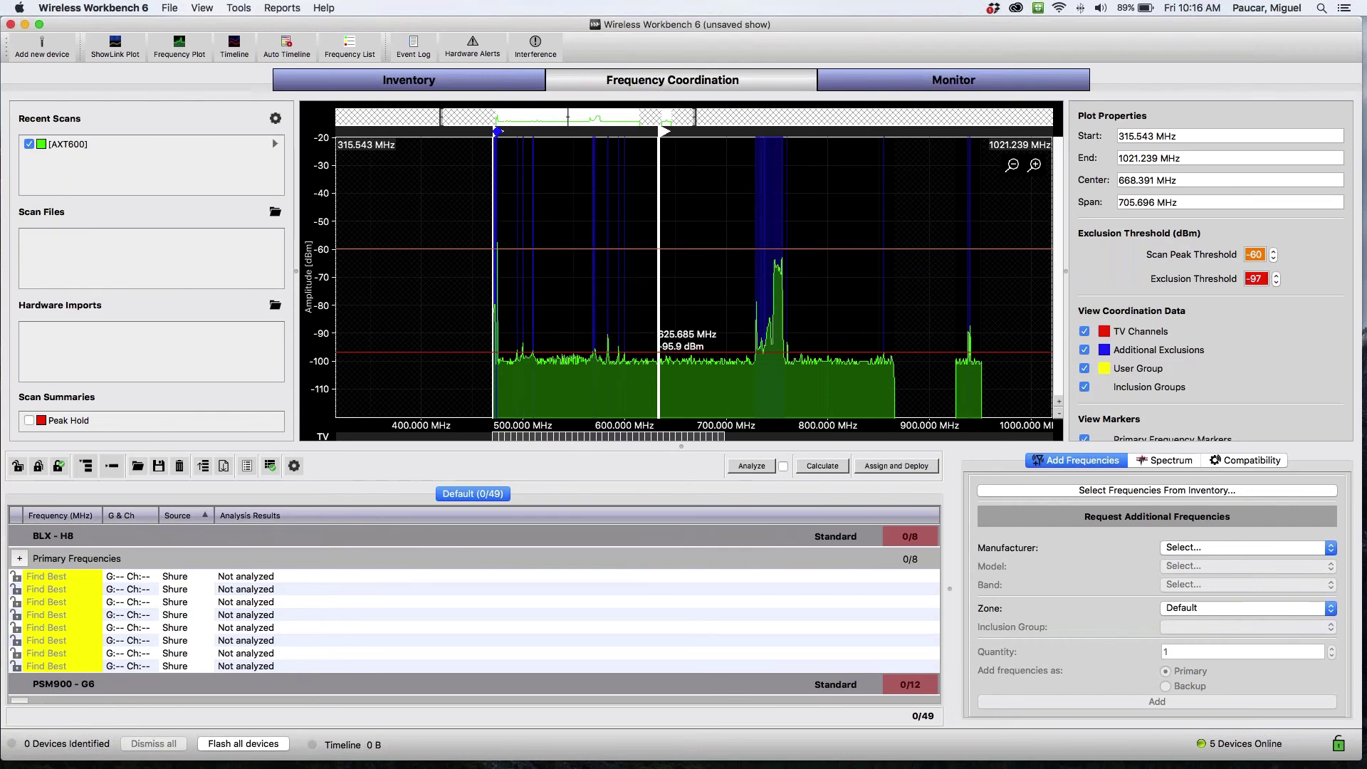
left_click_drag(658, 350, 656, 333)
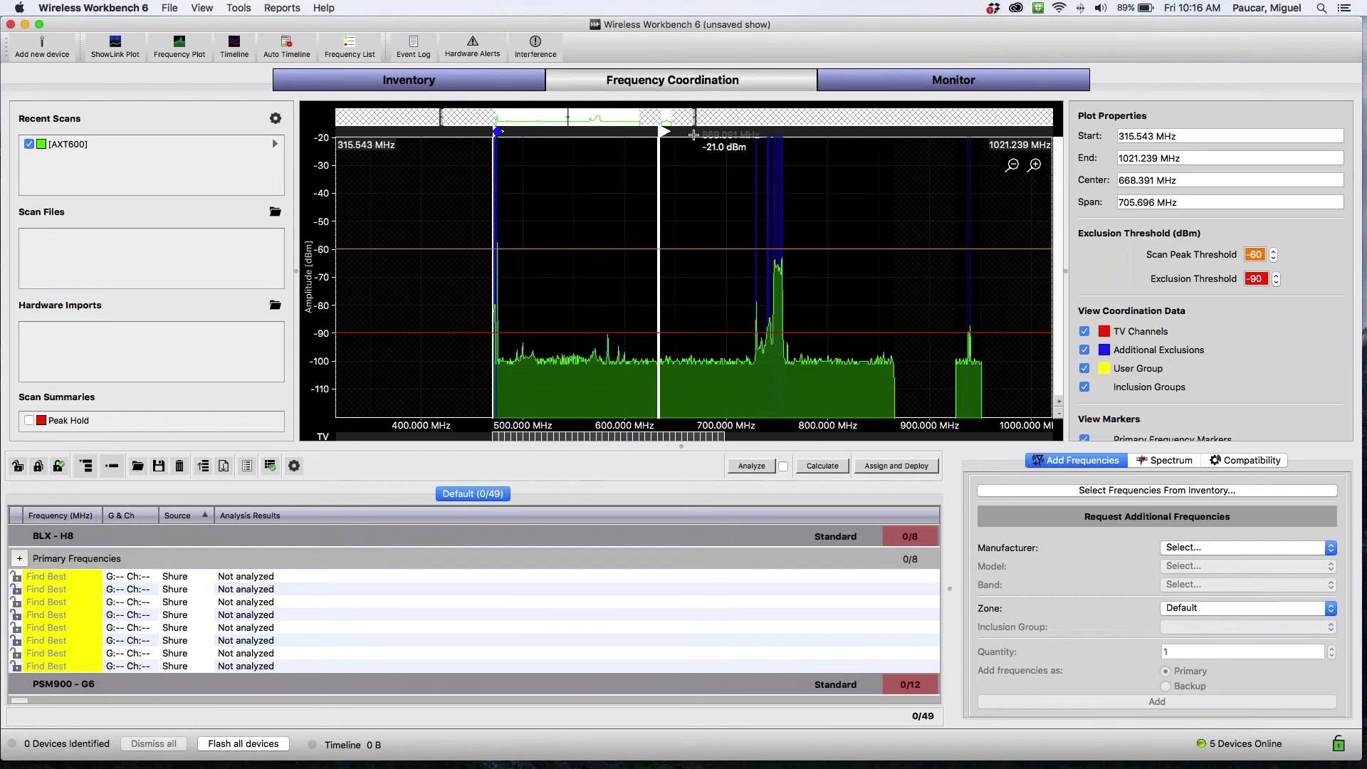
left_click_drag(689, 127, 639, 127)
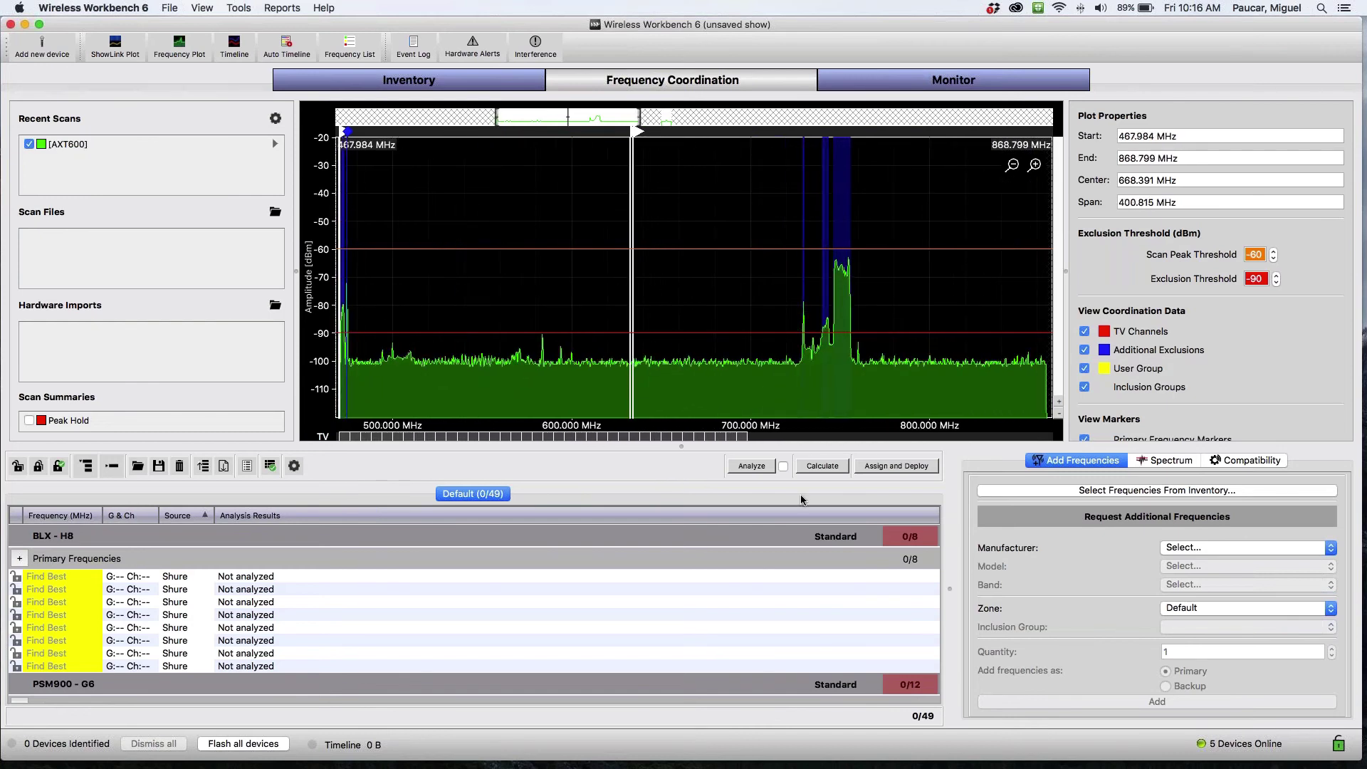
Calculate frequencies for all channels in the workspace and review the compatibility results for each device group
left_click(822, 466)
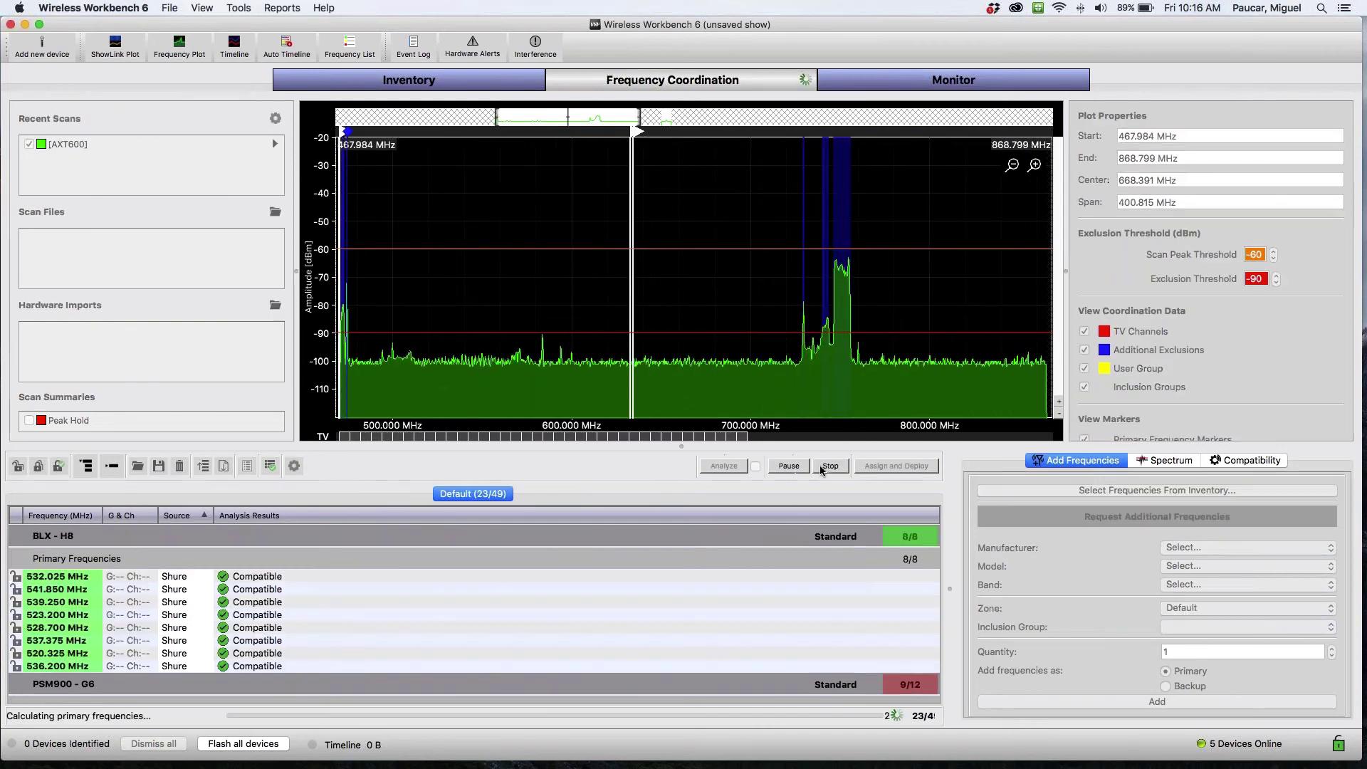
scroll(741, 604, "down", 5)
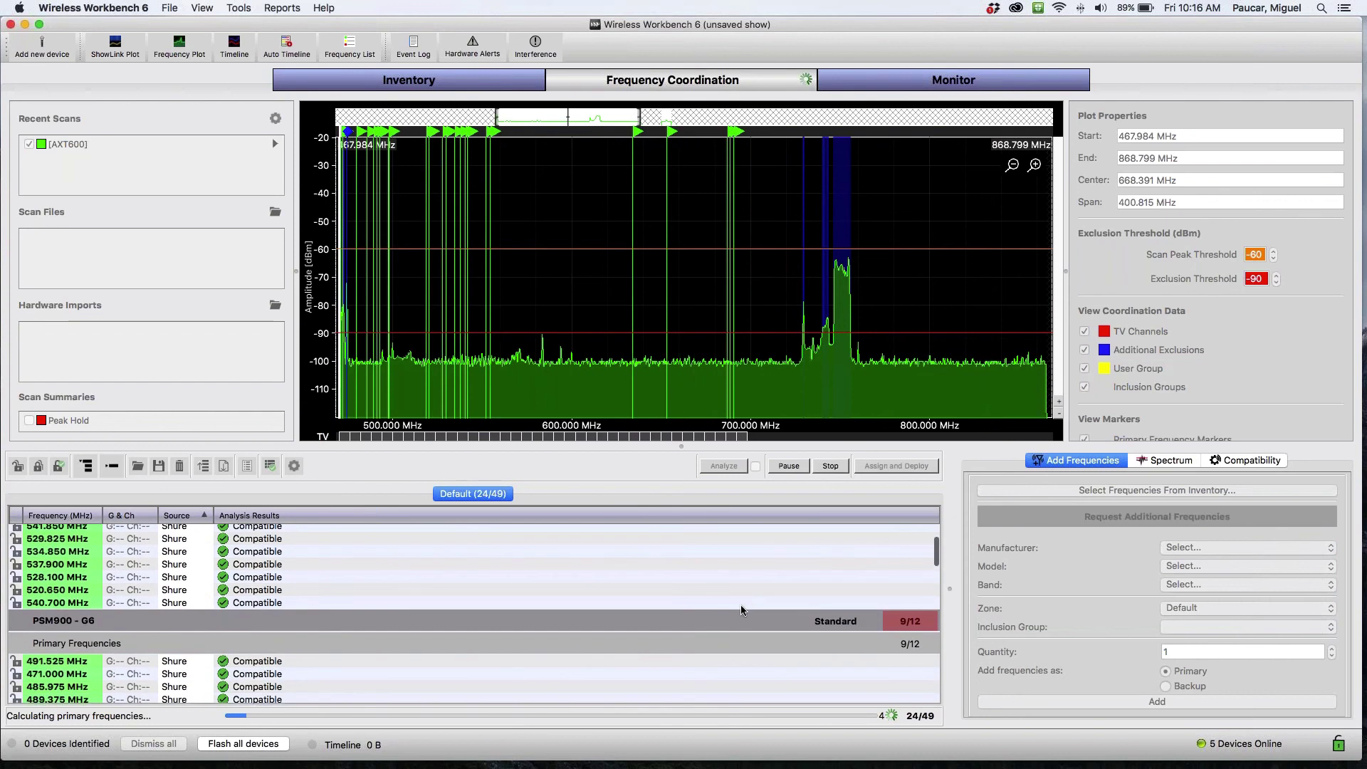
scroll(741, 604, "down", 3)
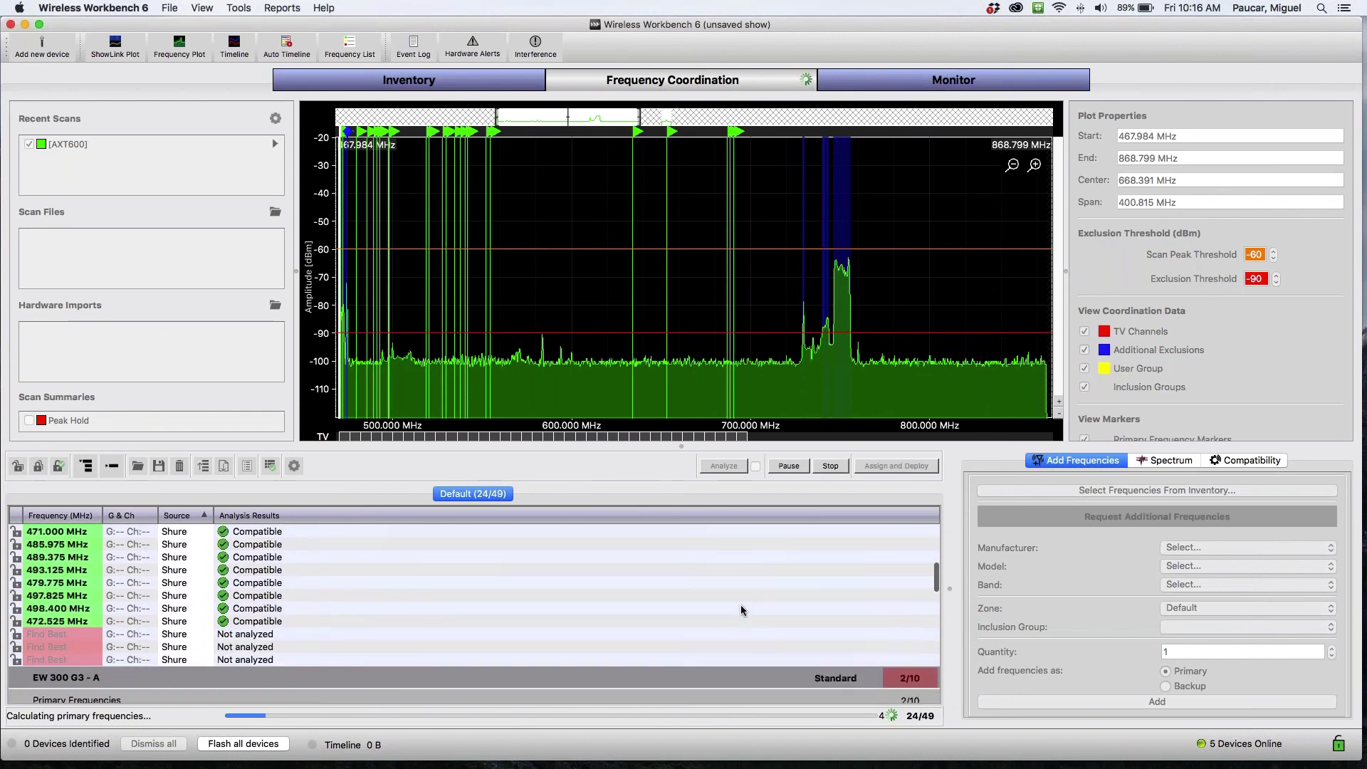
scroll(740, 604, "down", 5)
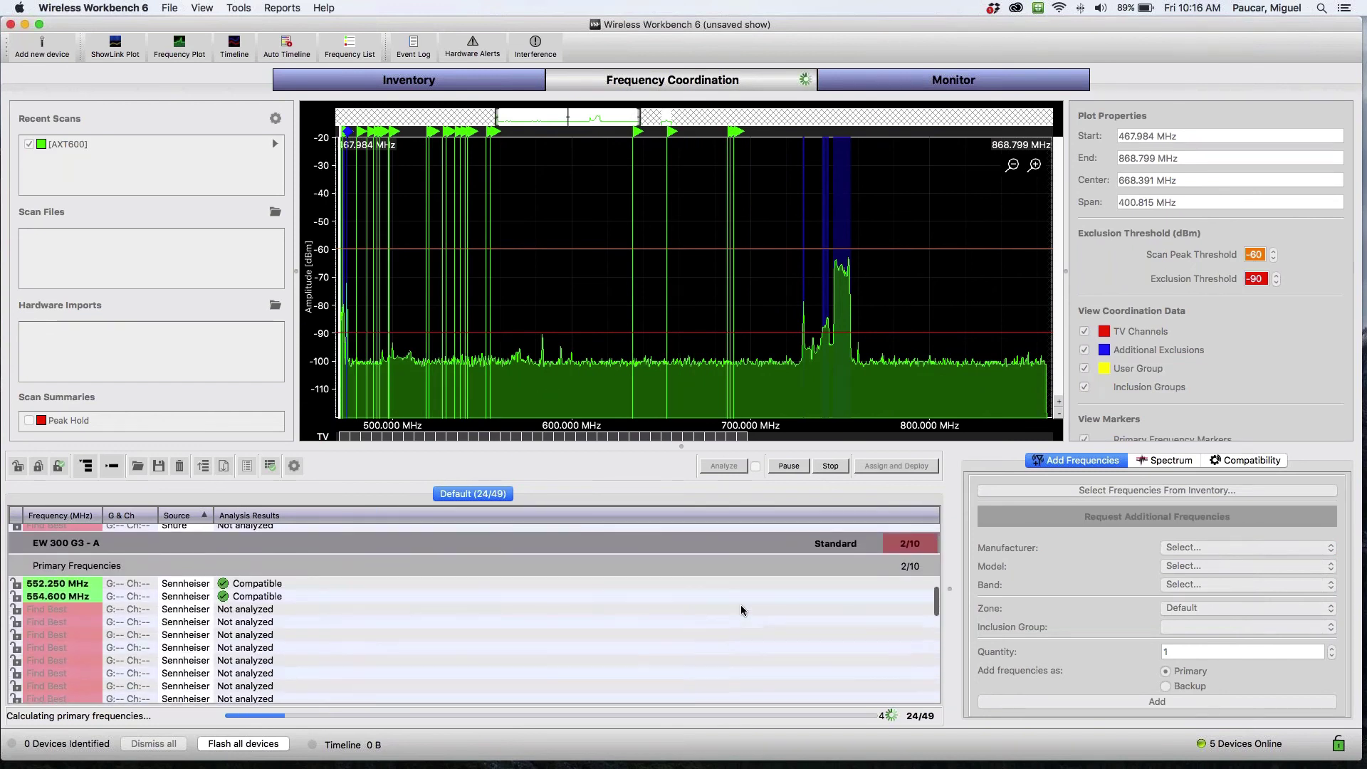
scroll(740, 605, "down", 2)
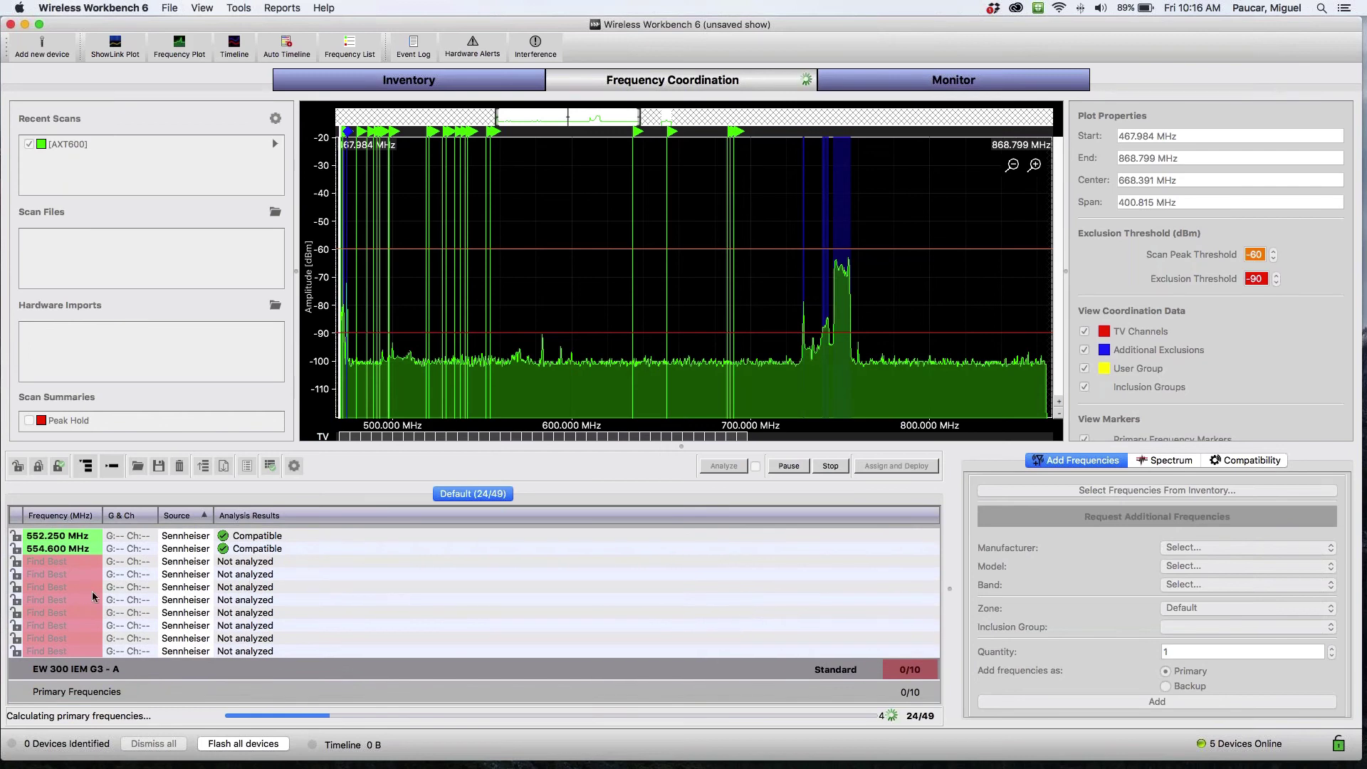
scroll(326, 608, "down", 5)
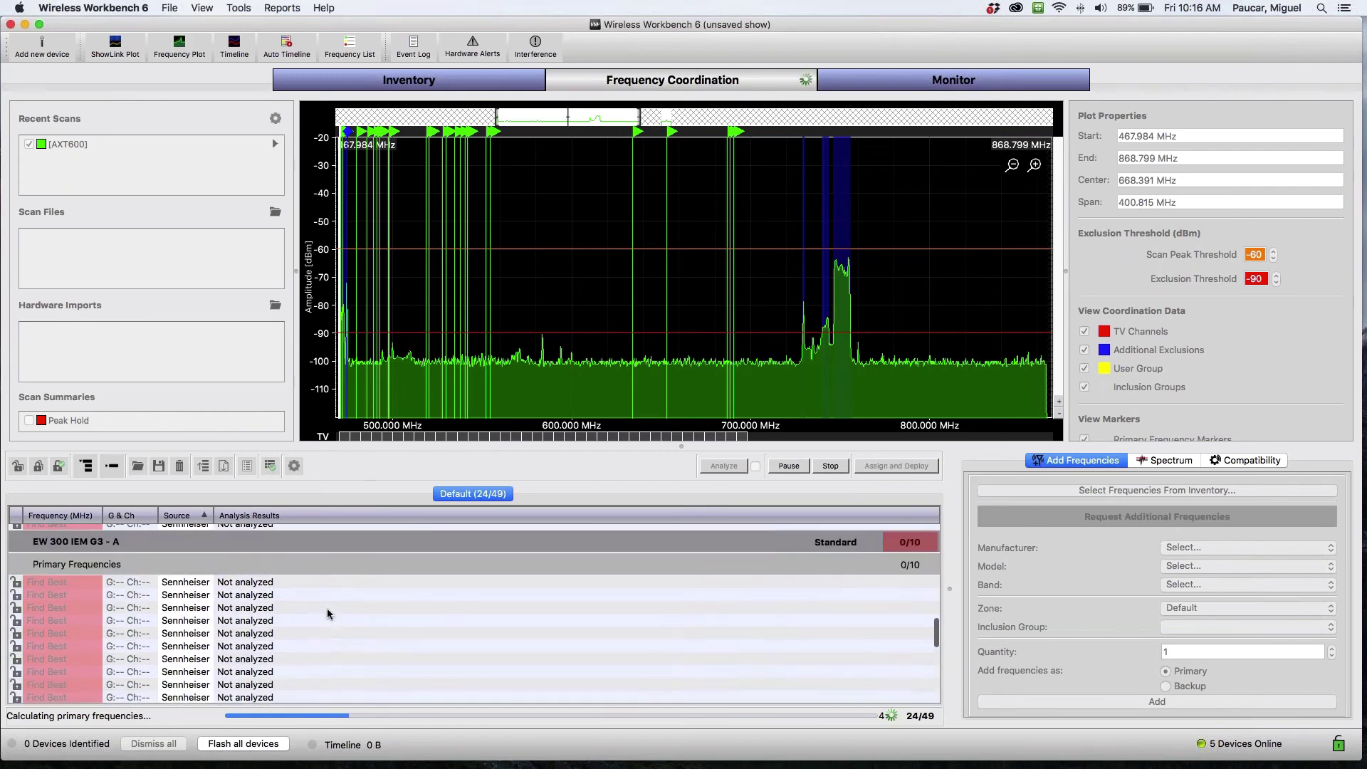
scroll(327, 608, "down", 4)
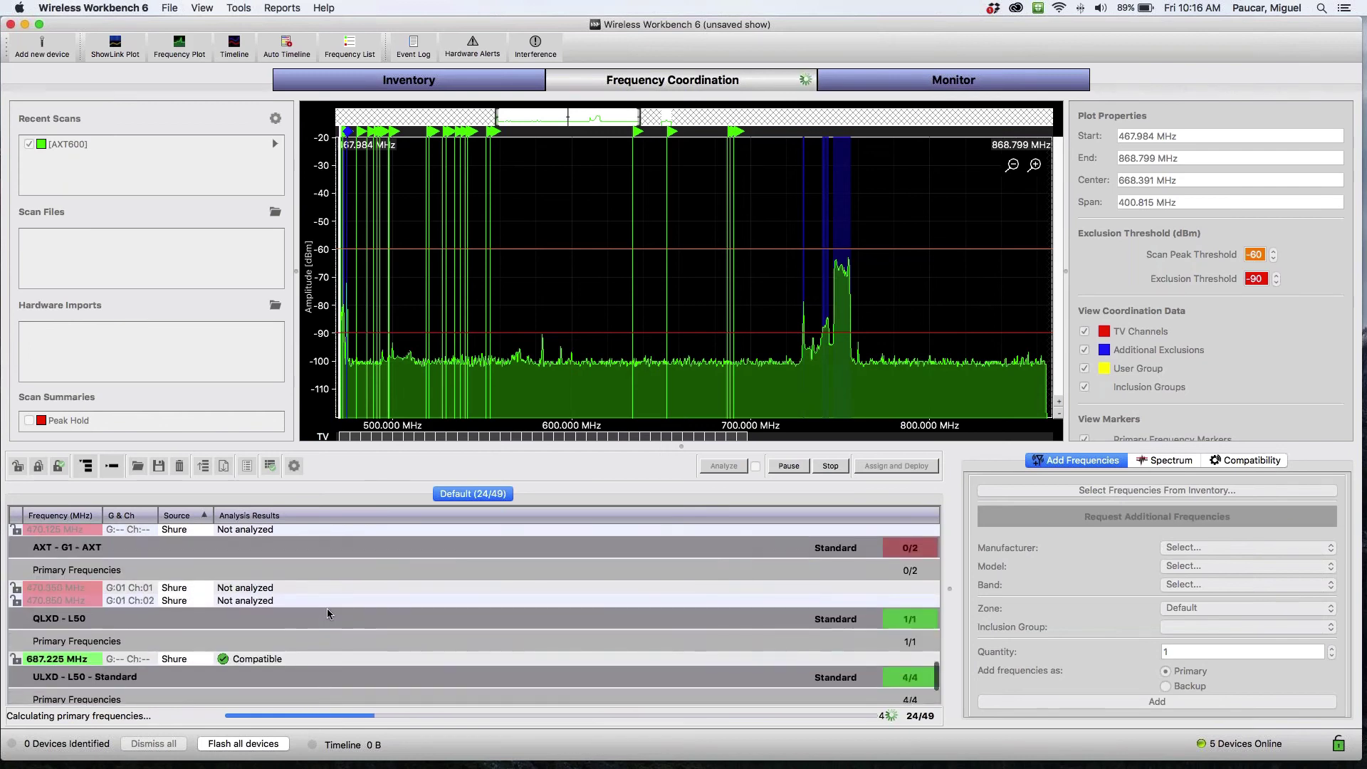
scroll(327, 608, "up", 4)
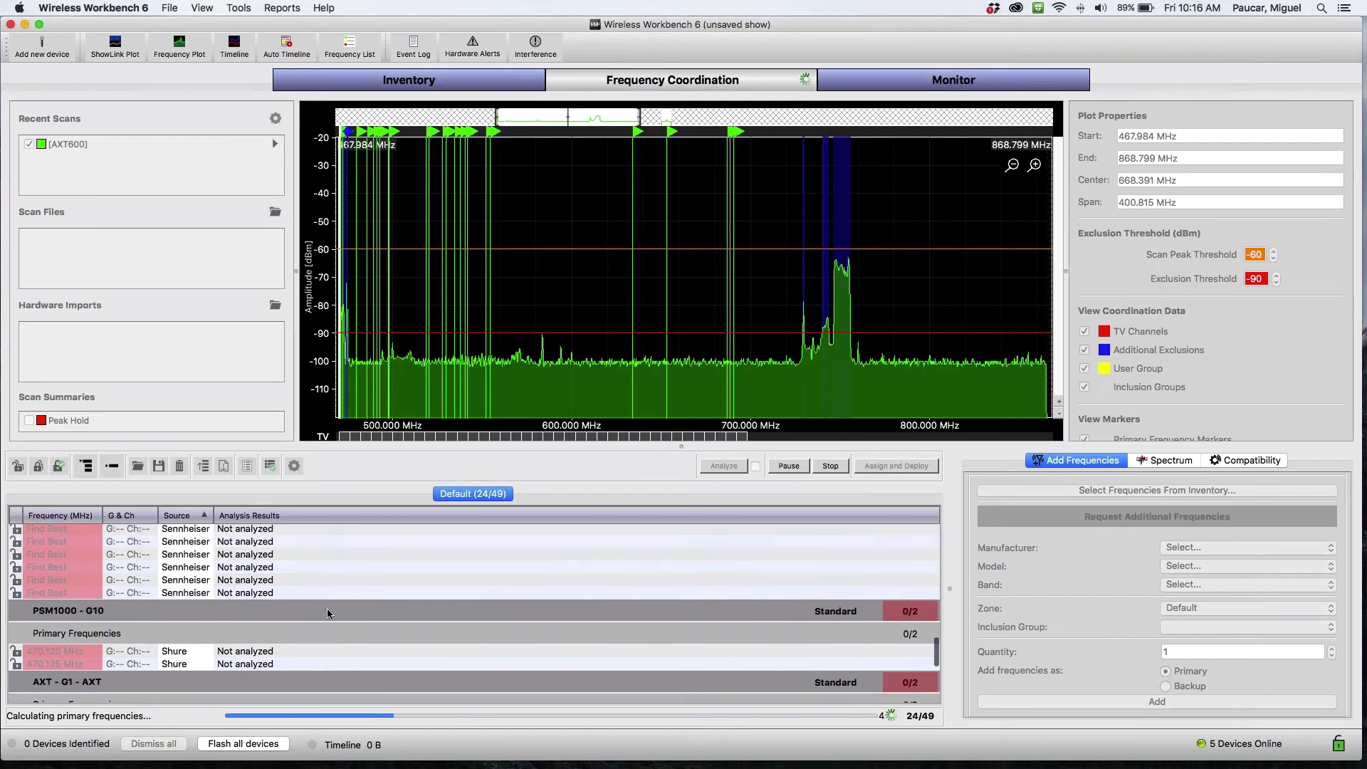
scroll(327, 608, "up", 5)
scroll(327, 609, "up", 4)
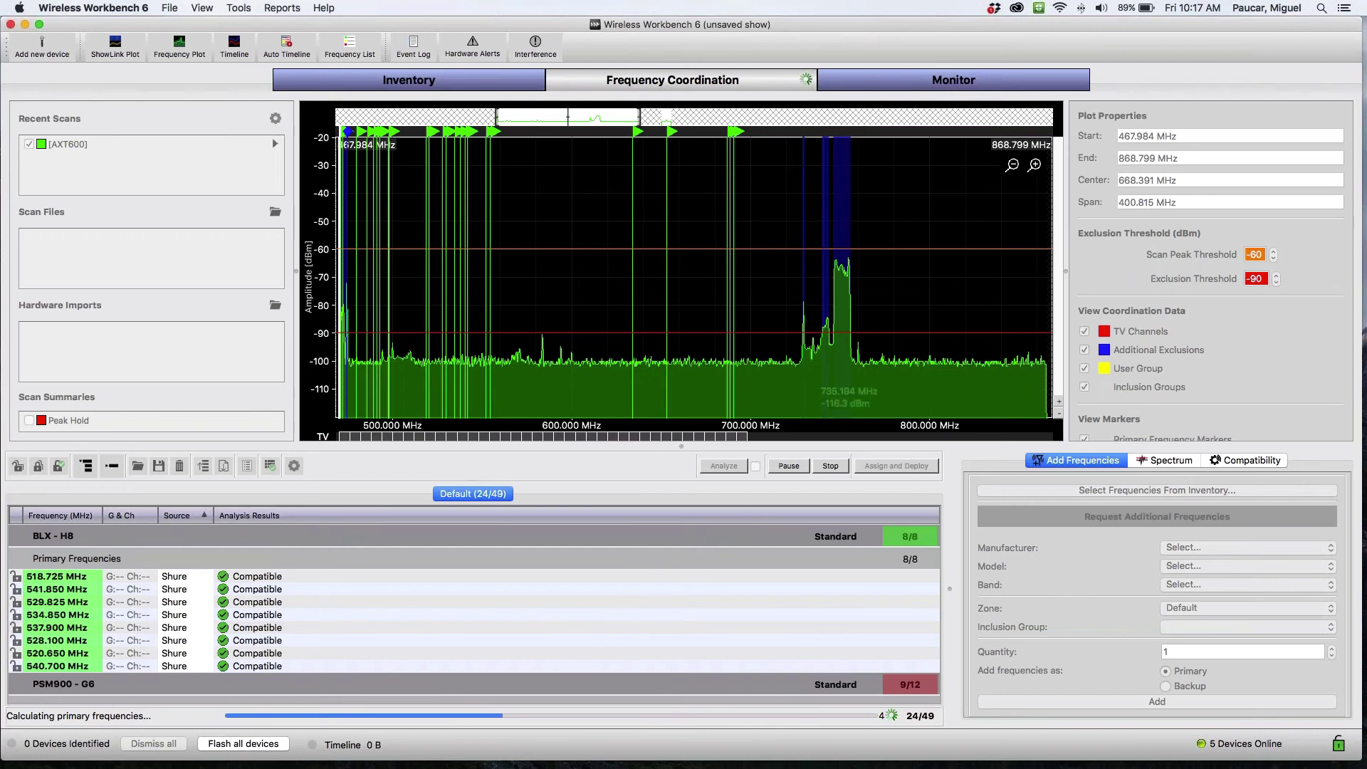
Show monitoring channel strips for both P10T channels, the QLXD4, all four ULXD4Q channels and the AXT400 receiver
left_click(941, 84)
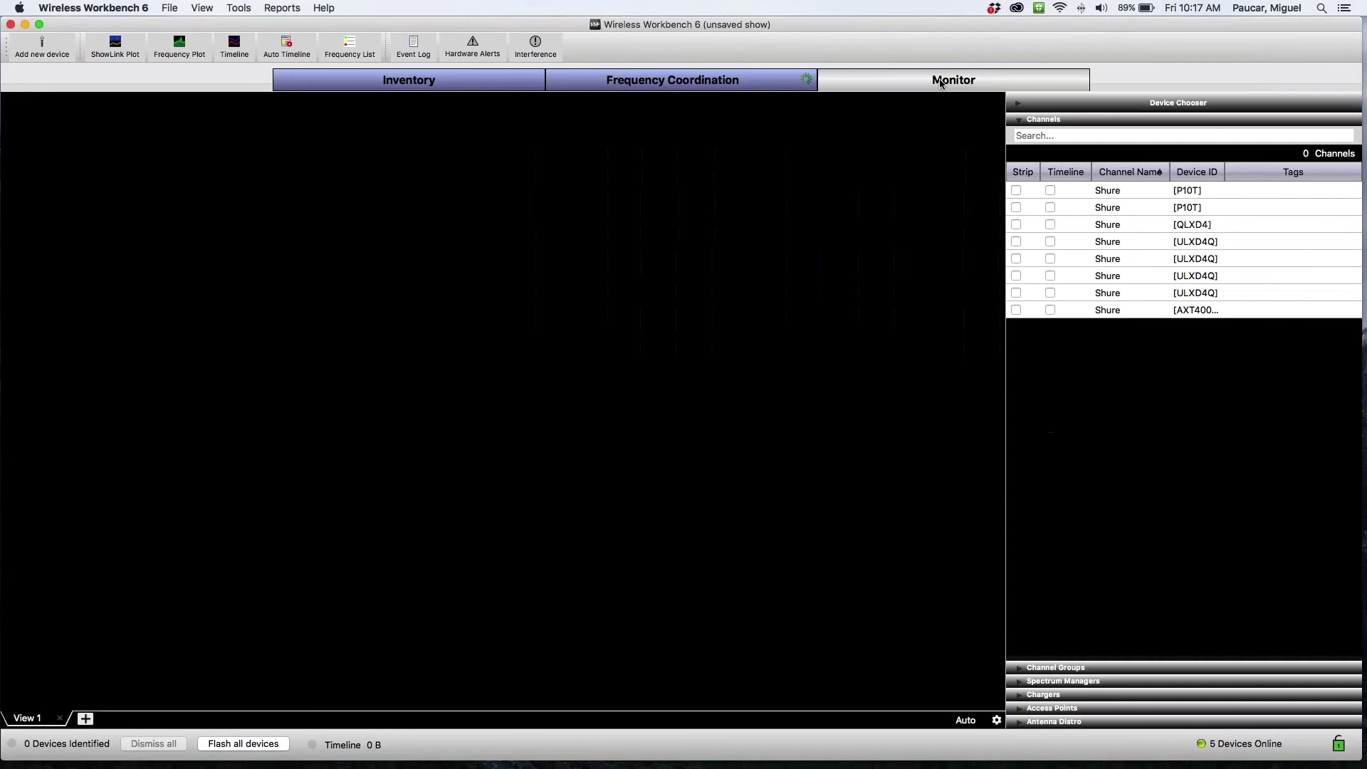
left_click(1017, 190)
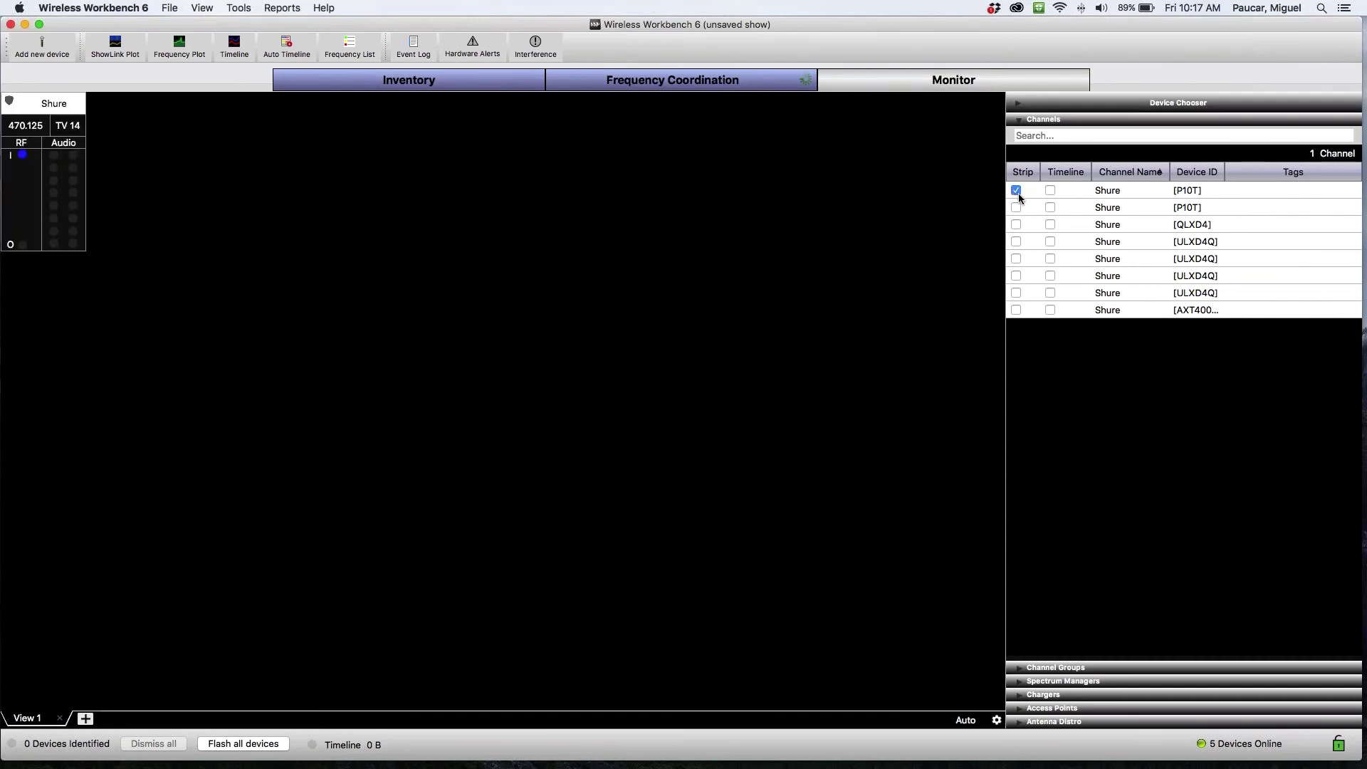
left_click(1015, 207)
left_click(1016, 224)
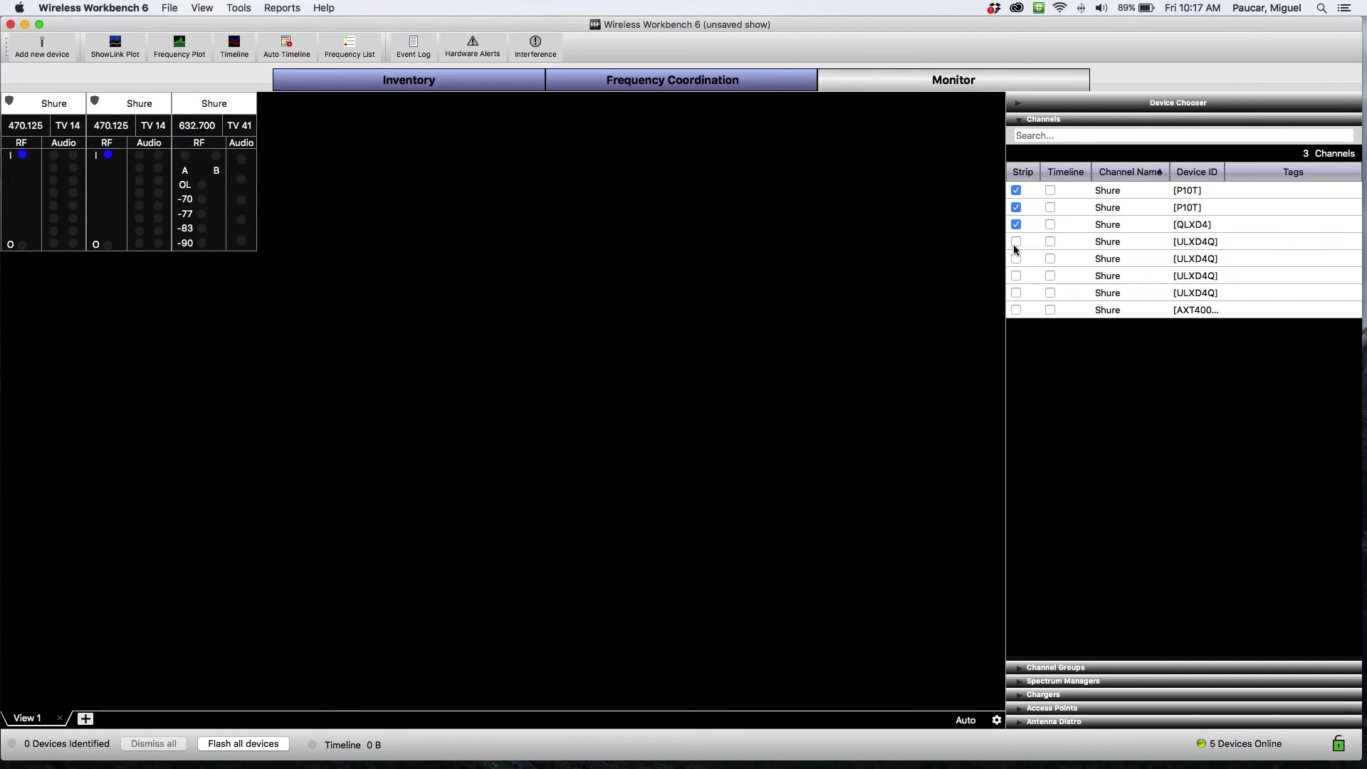
left_click(1014, 245)
left_click(1016, 258)
left_click(1016, 276)
left_click(1016, 293)
left_click(1016, 311)
Return to frequency coordination and examine the calculated frequencies and unresolved channels in every device group
left_click(747, 84)
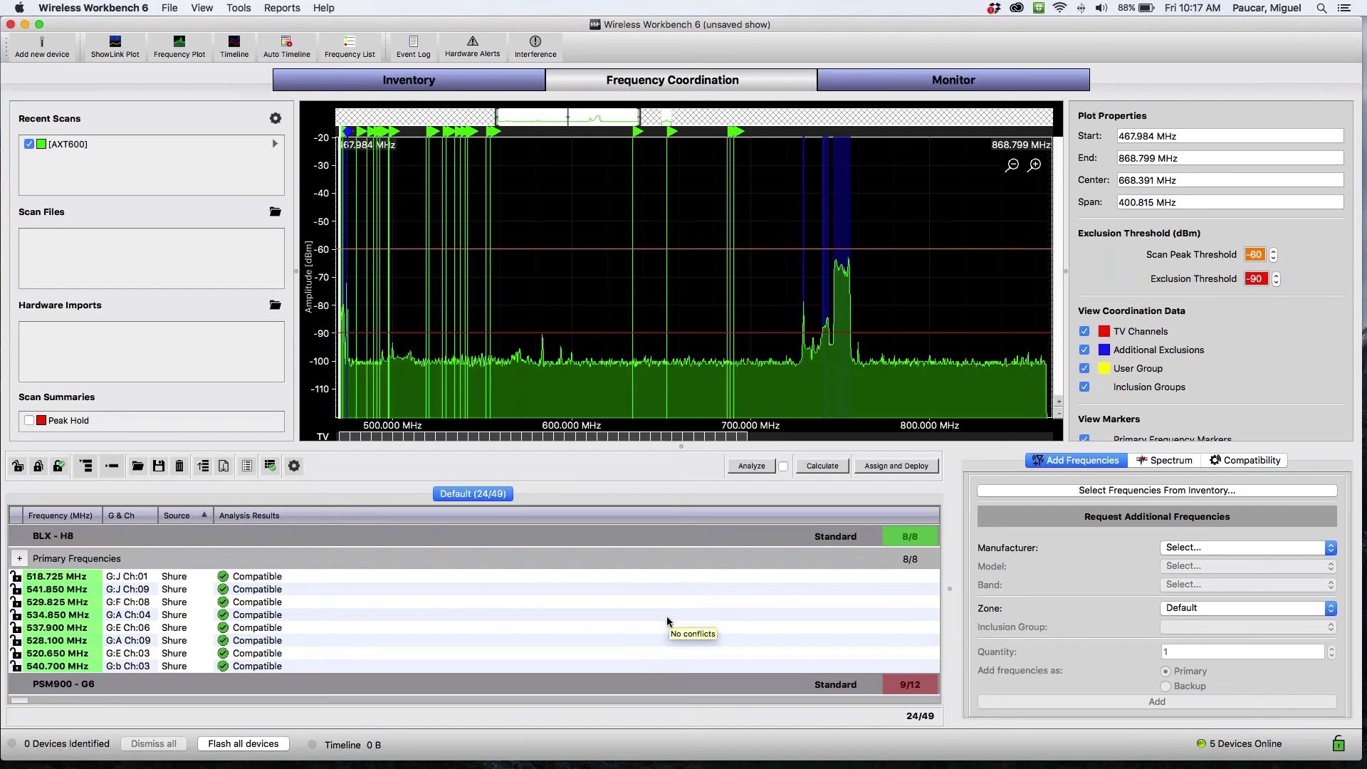
scroll(668, 622, "down", 10)
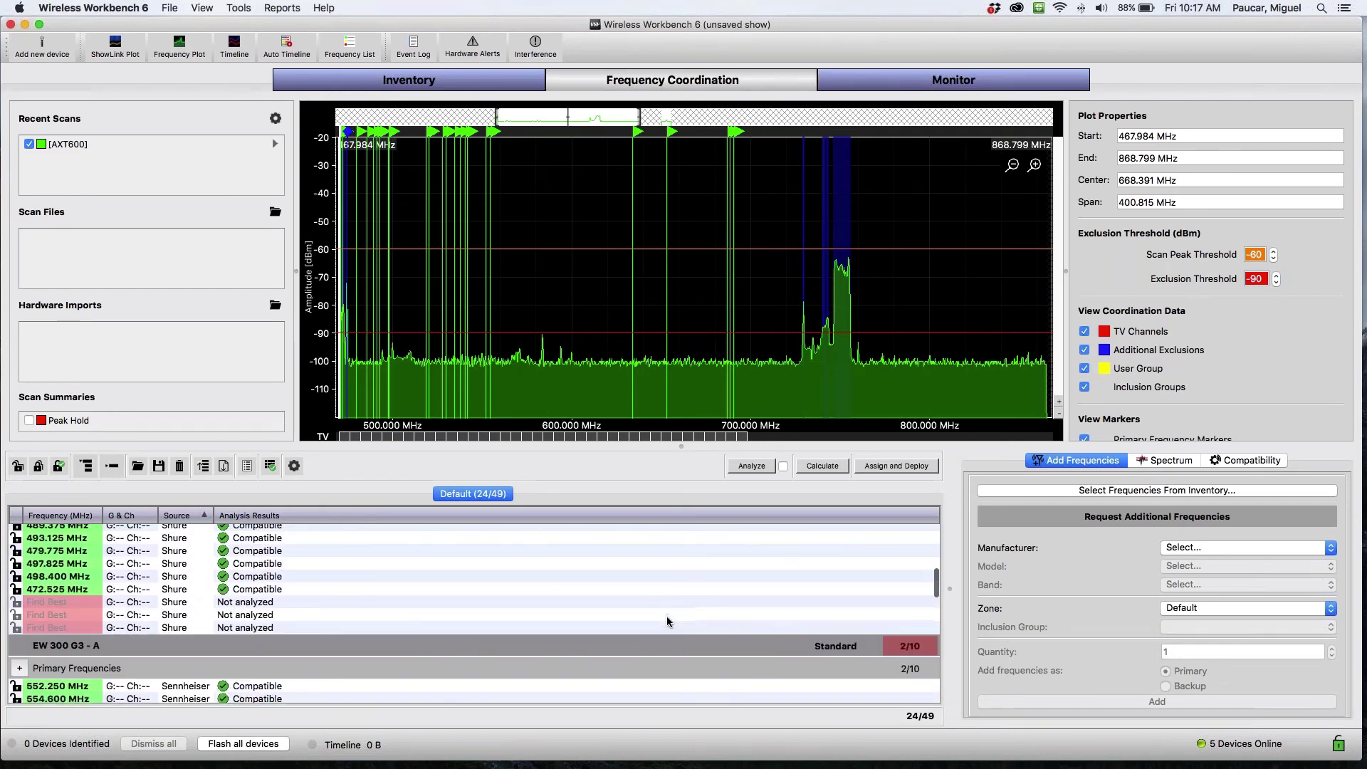
scroll(666, 617, "down", 4)
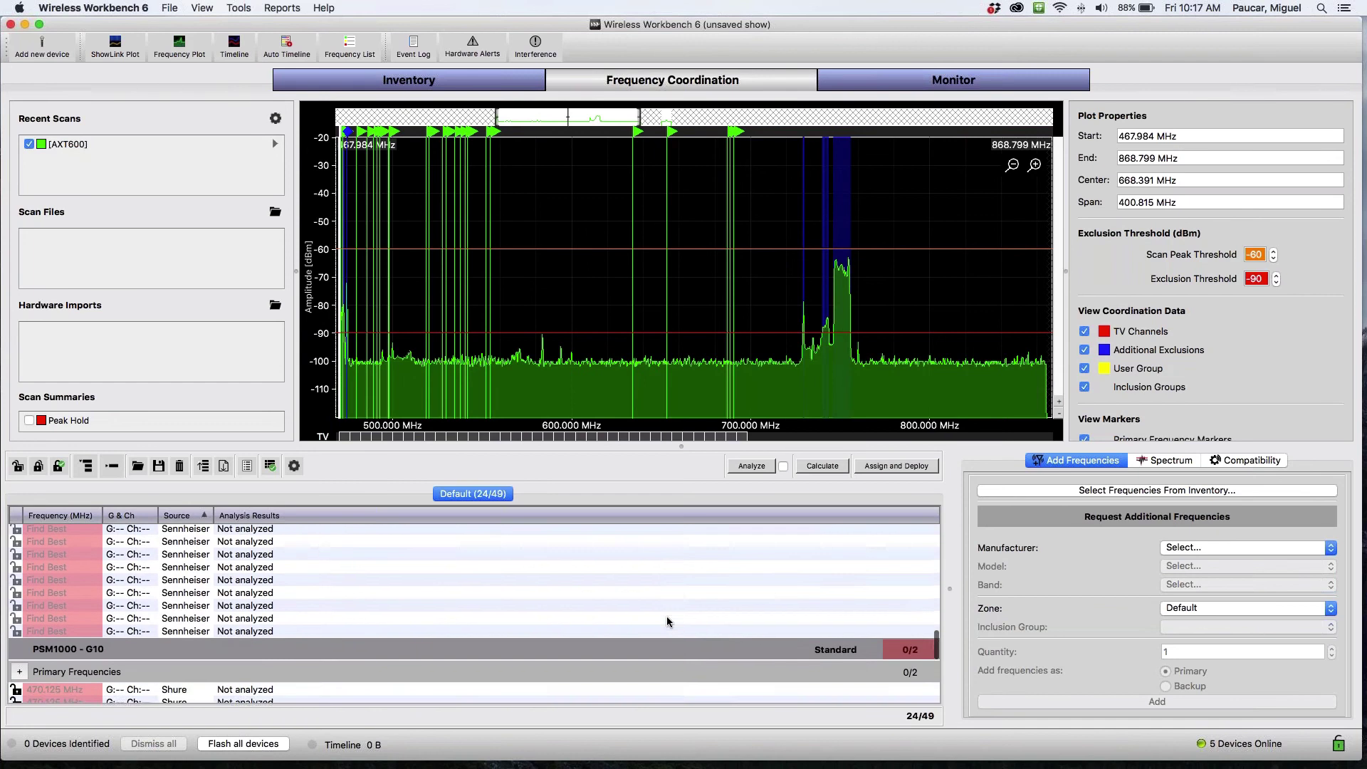
scroll(666, 616, "down", 3)
scroll(667, 617, "up", 4)
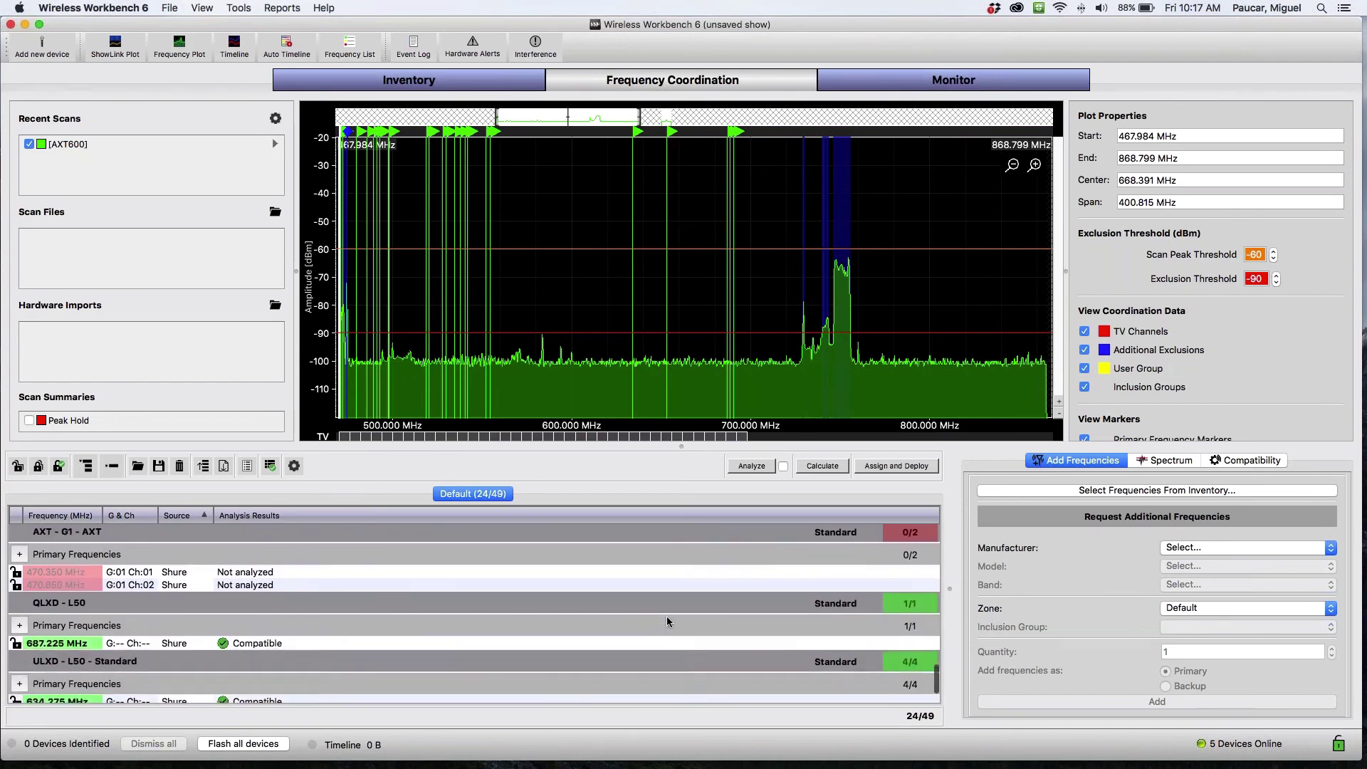
Enlarge the coordination workspace and review the compatibility results of every device group from BLX - H8 to ULXD - L50
scroll(667, 622, "up", 3)
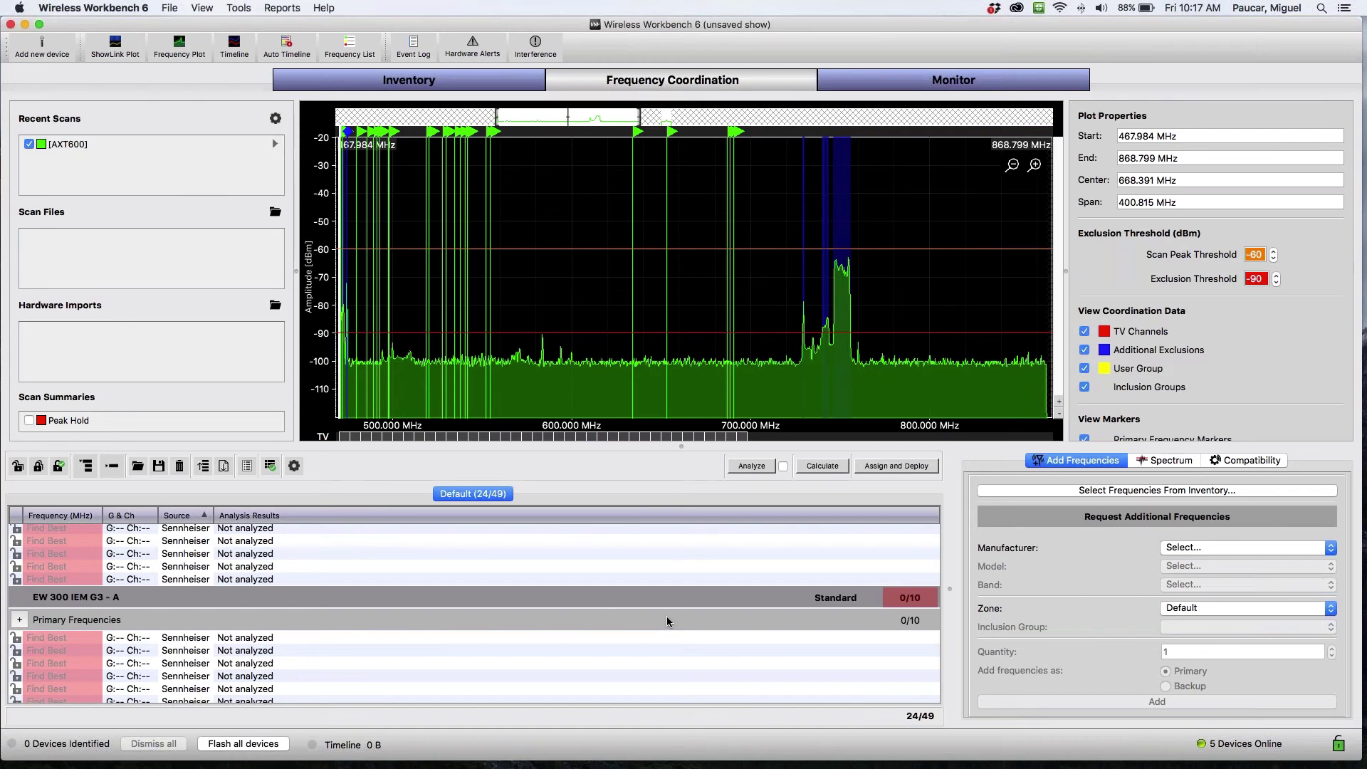
scroll(522, 608, "up", 5)
scroll(523, 608, "up", 4)
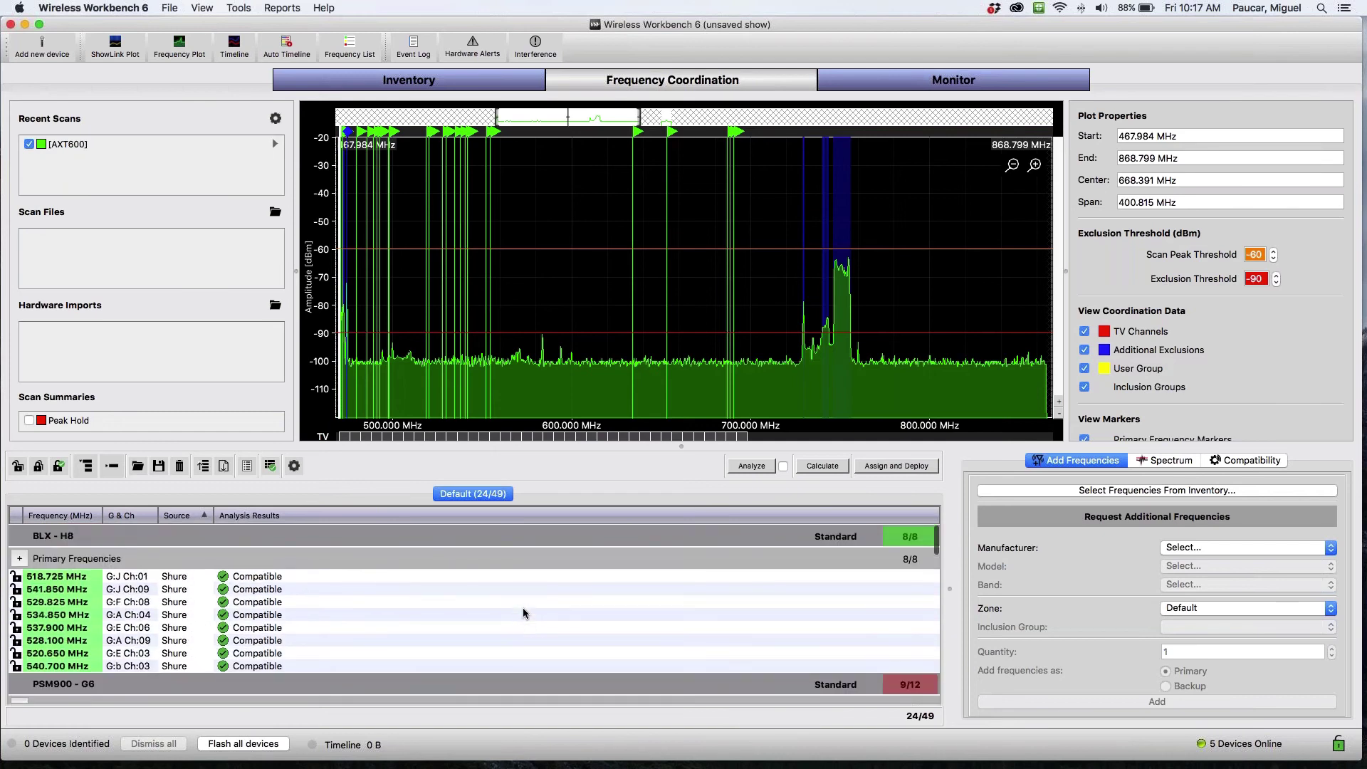
scroll(523, 610, "up", 2)
scroll(523, 610, "down", 8)
scroll(523, 608, "down", 3)
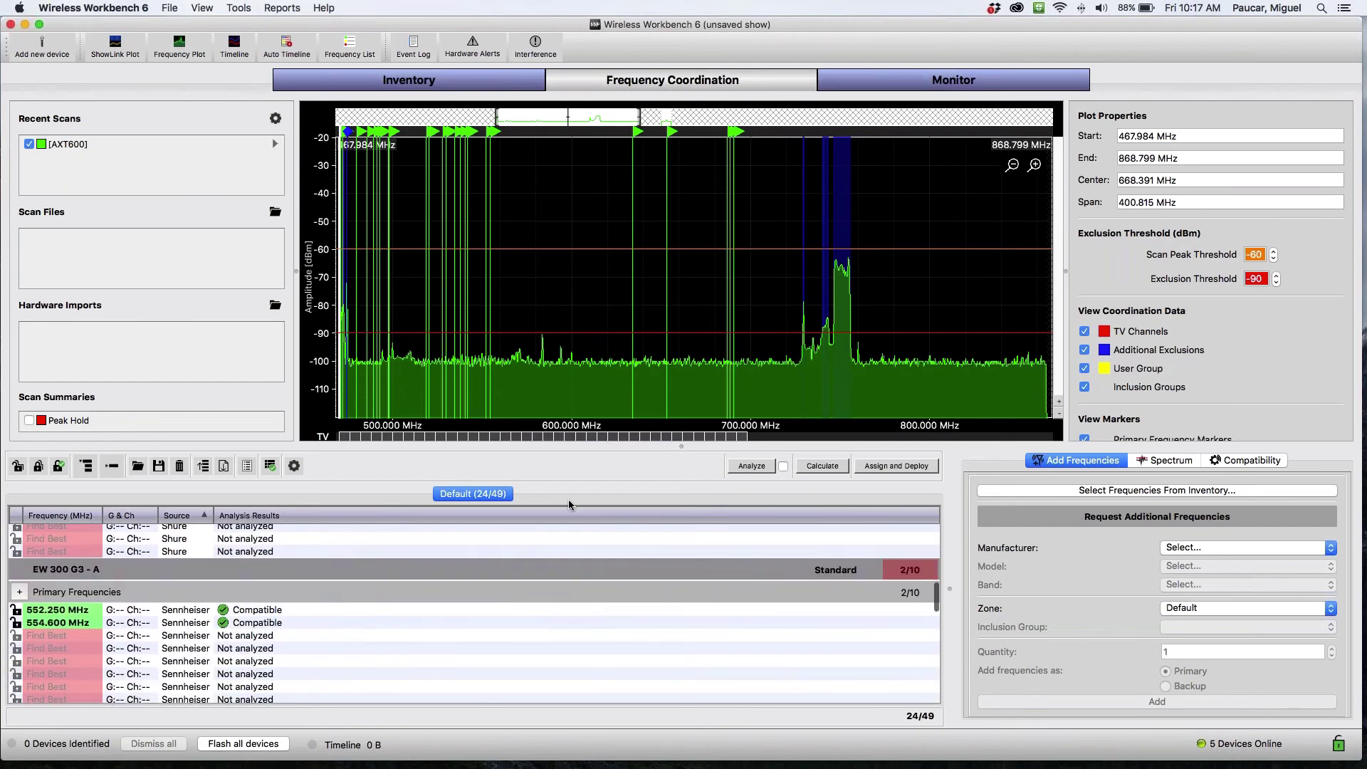
left_click_drag(682, 446, 681, 329)
scroll(644, 471, "up", 10)
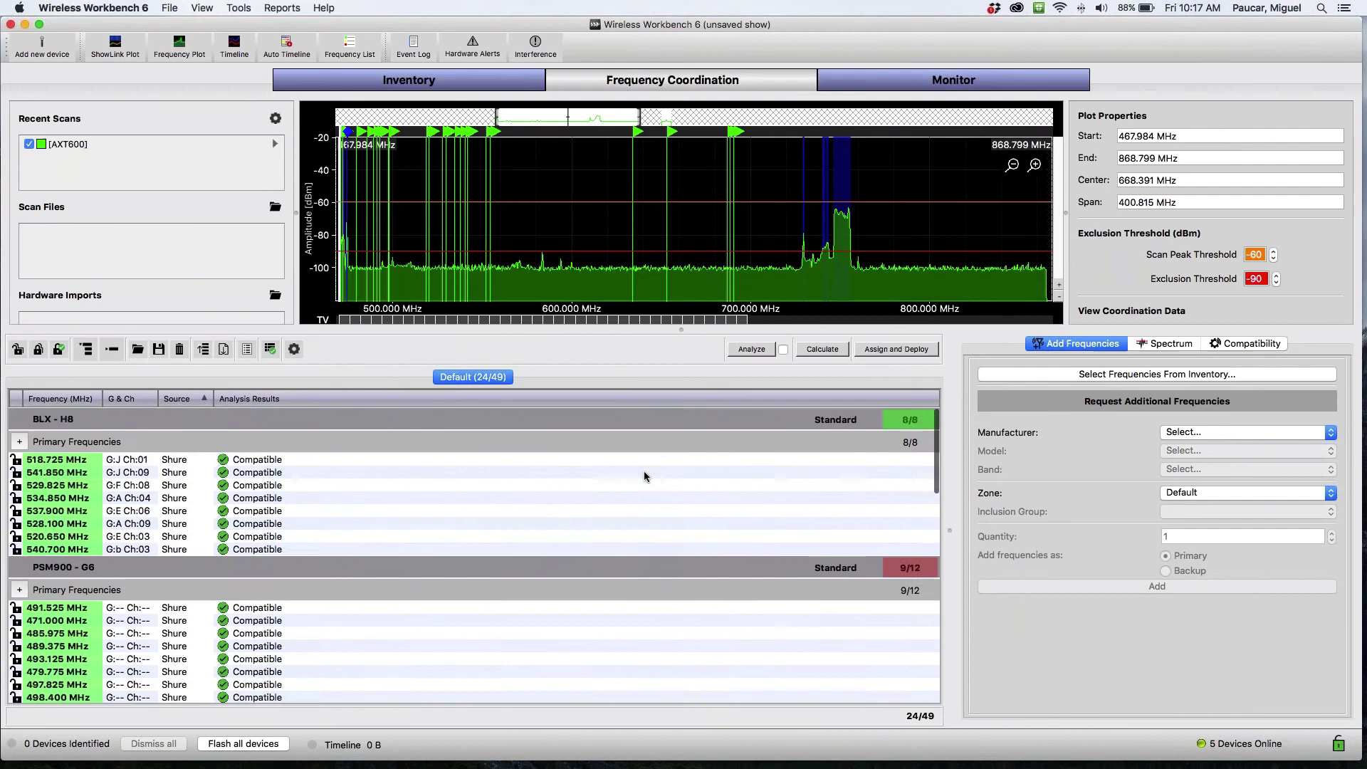
scroll(644, 471, "down", 20)
scroll(645, 476, "down", 6)
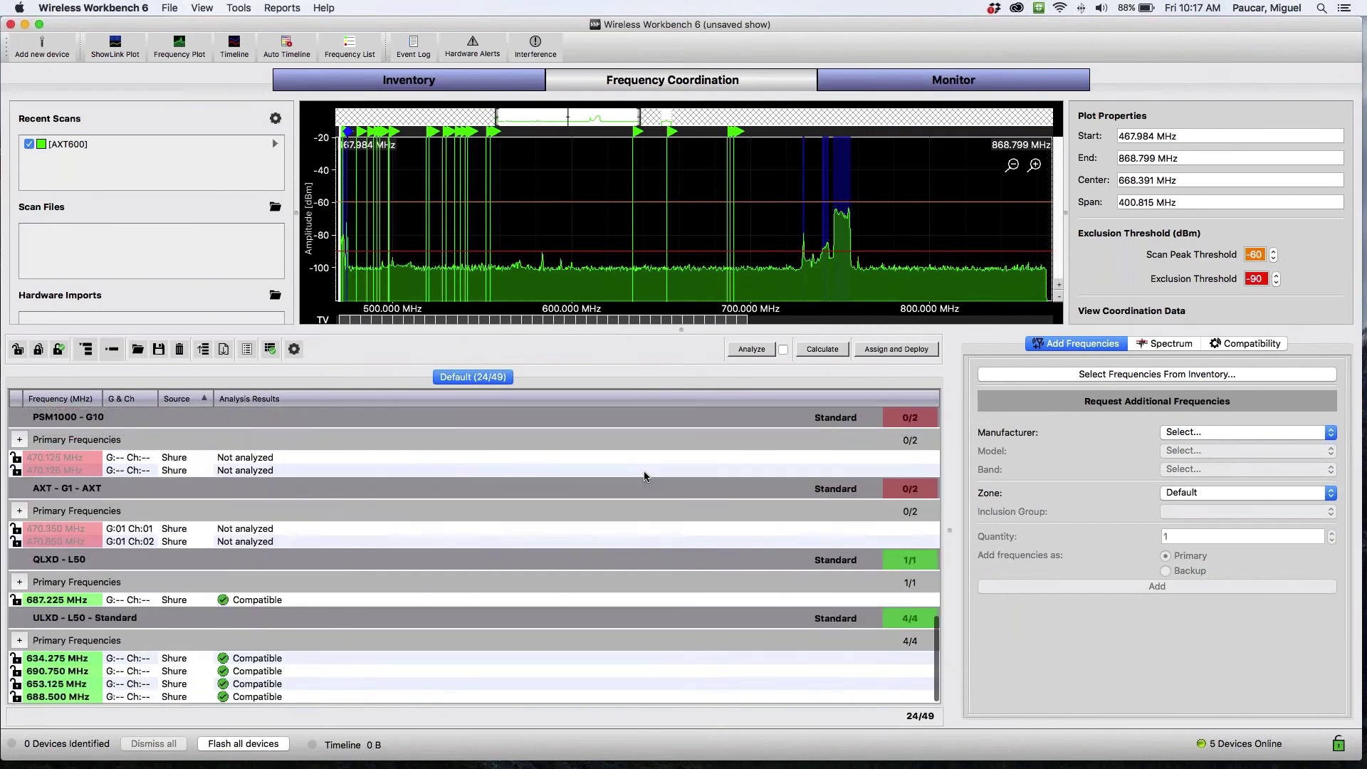
scroll(645, 476, "up", 20)
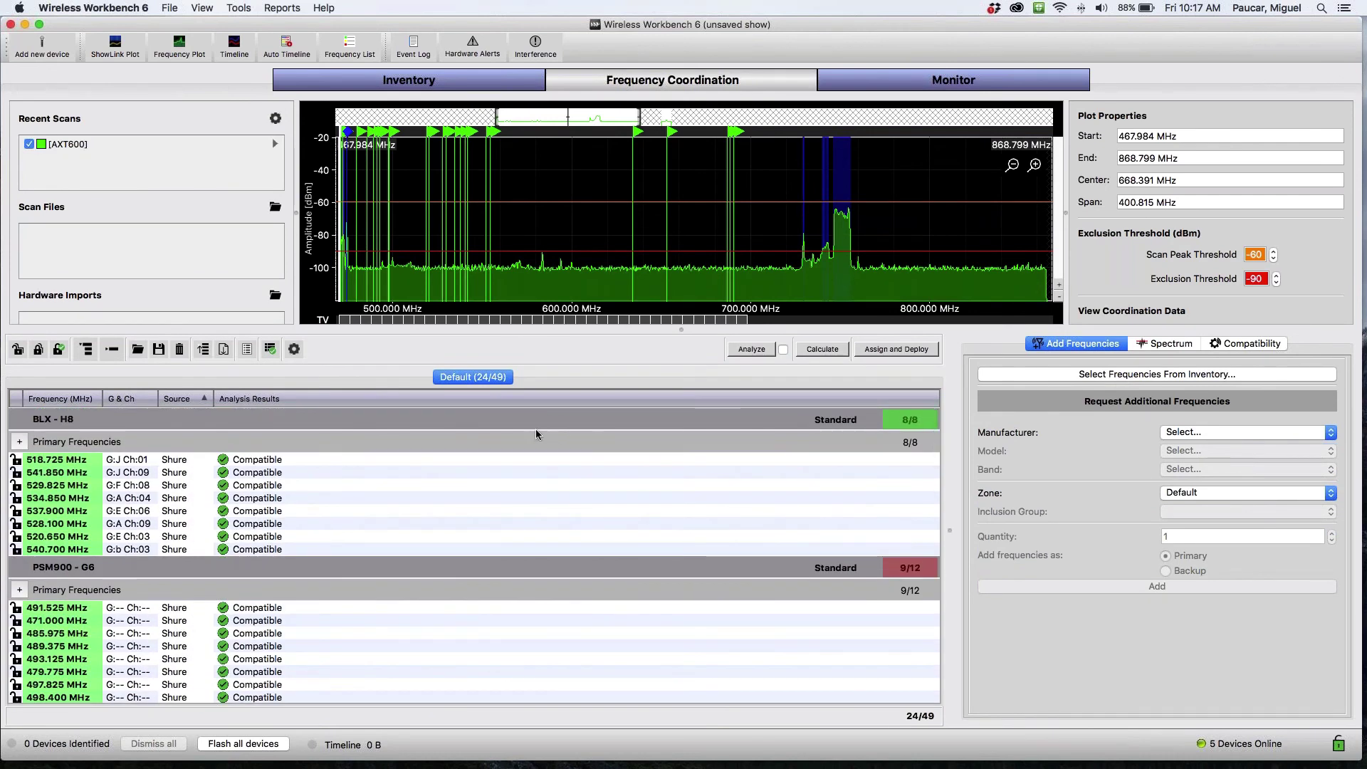
Create two new zones named Escenario 1 and Escenario 2 in the Zone Manager
left_click(238, 8)
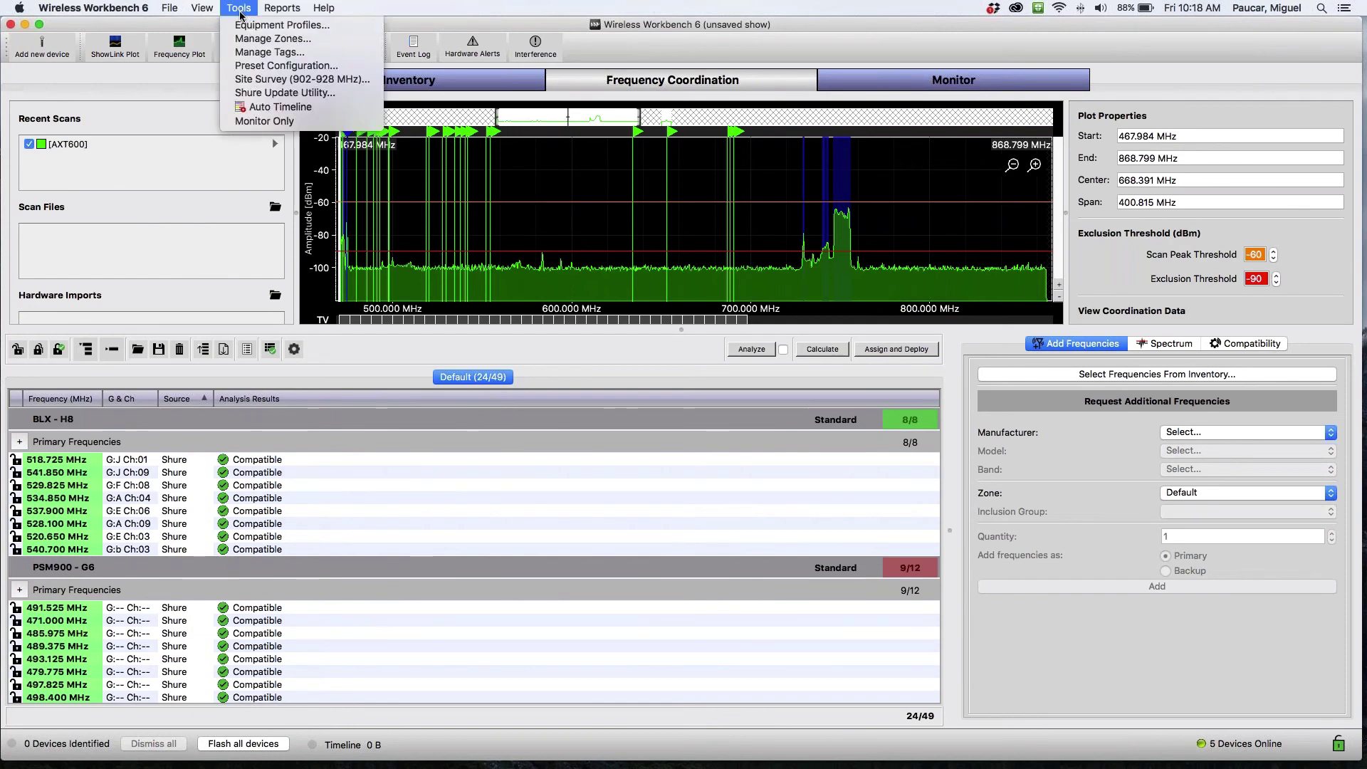
left_click(242, 40)
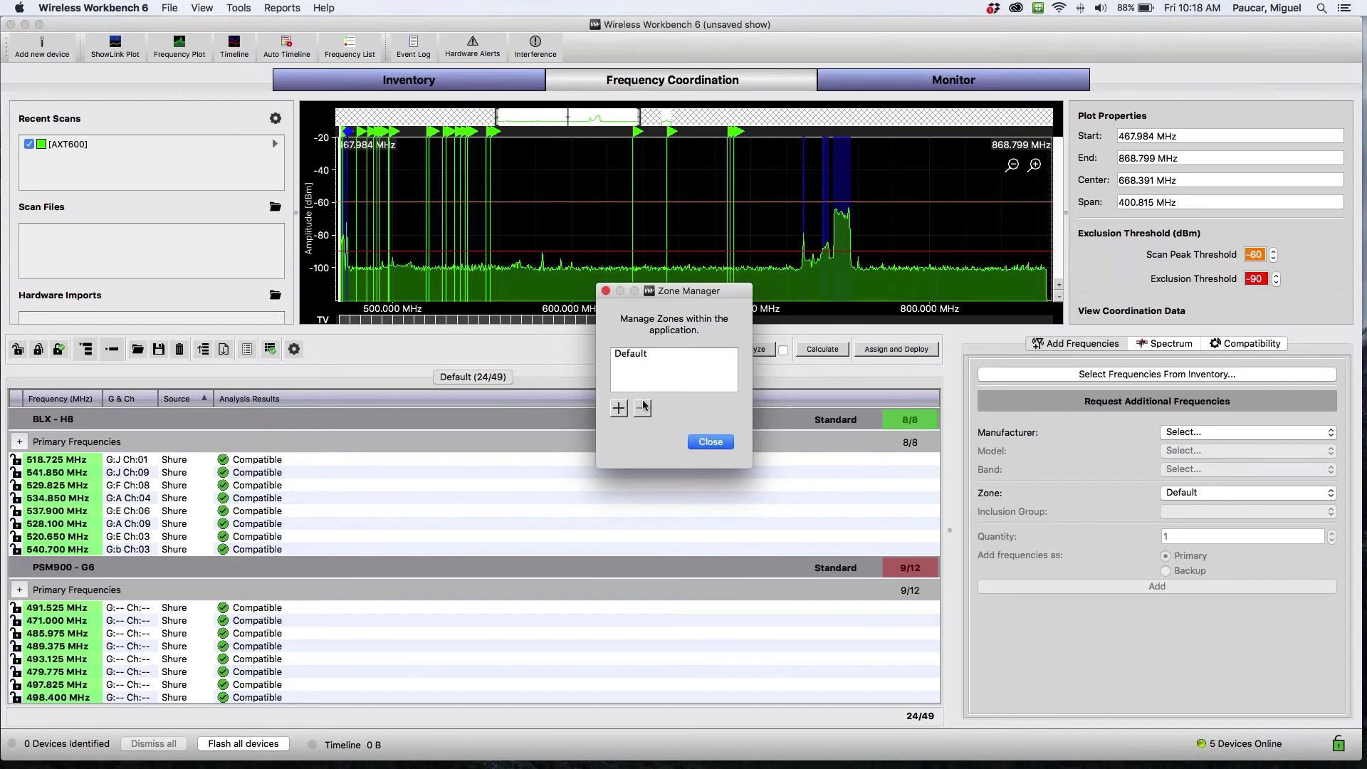
left_click(618, 409)
type("Escenario 1")
key("Return")
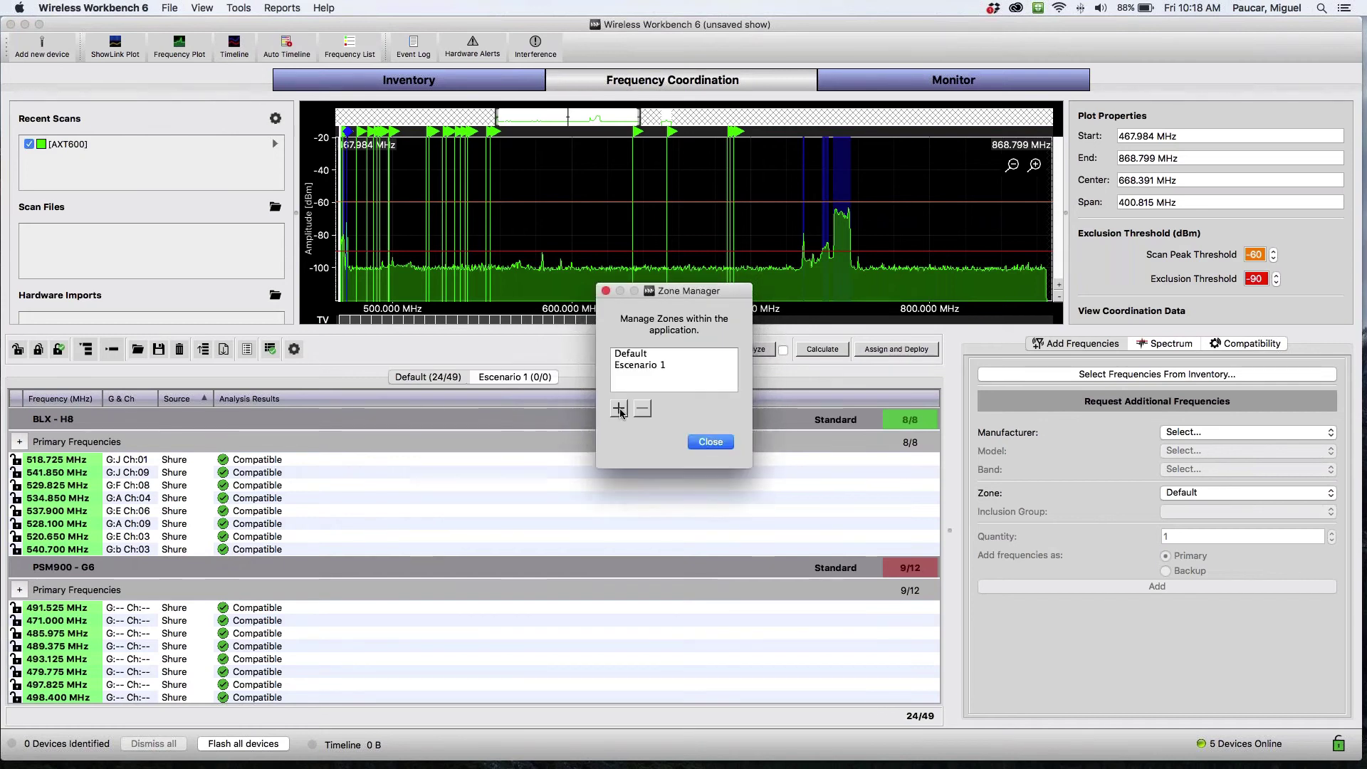
left_click(619, 409)
type("Escenario2")
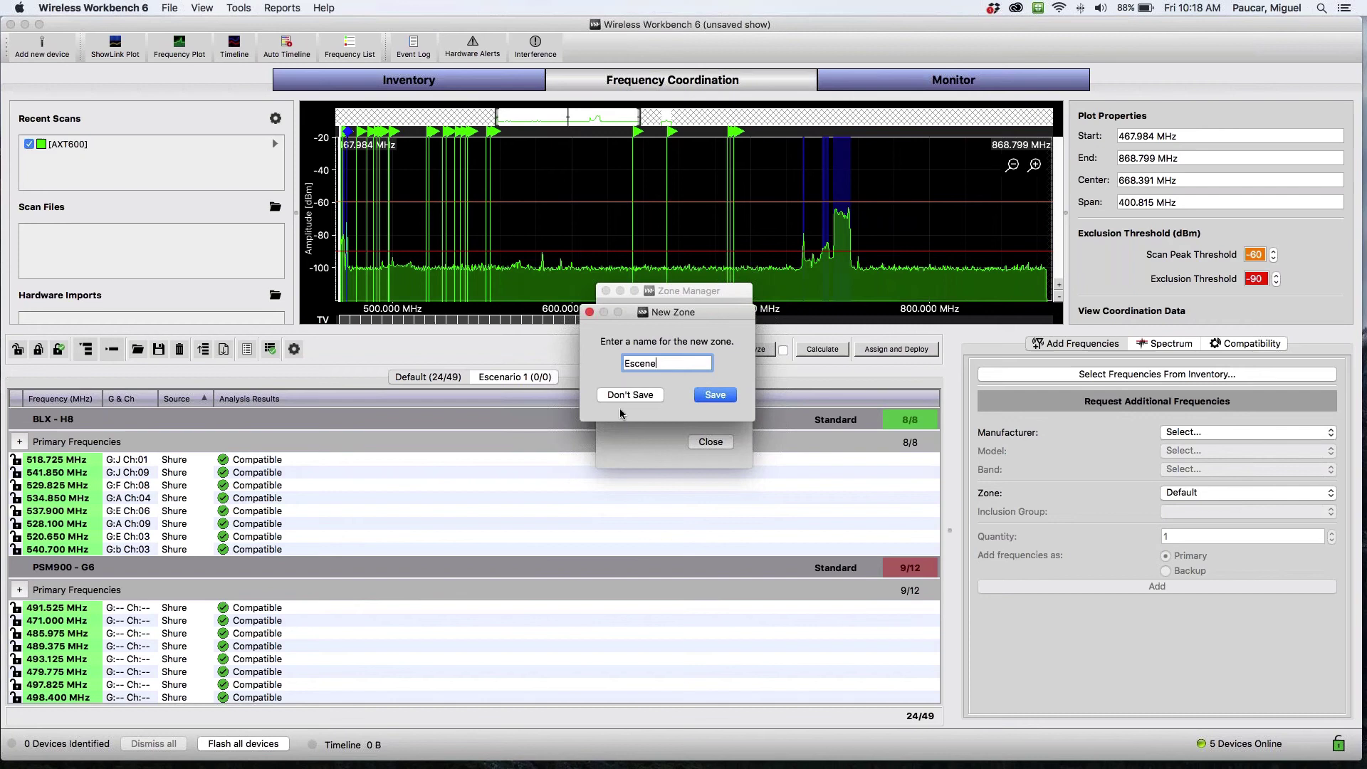
key("Return")
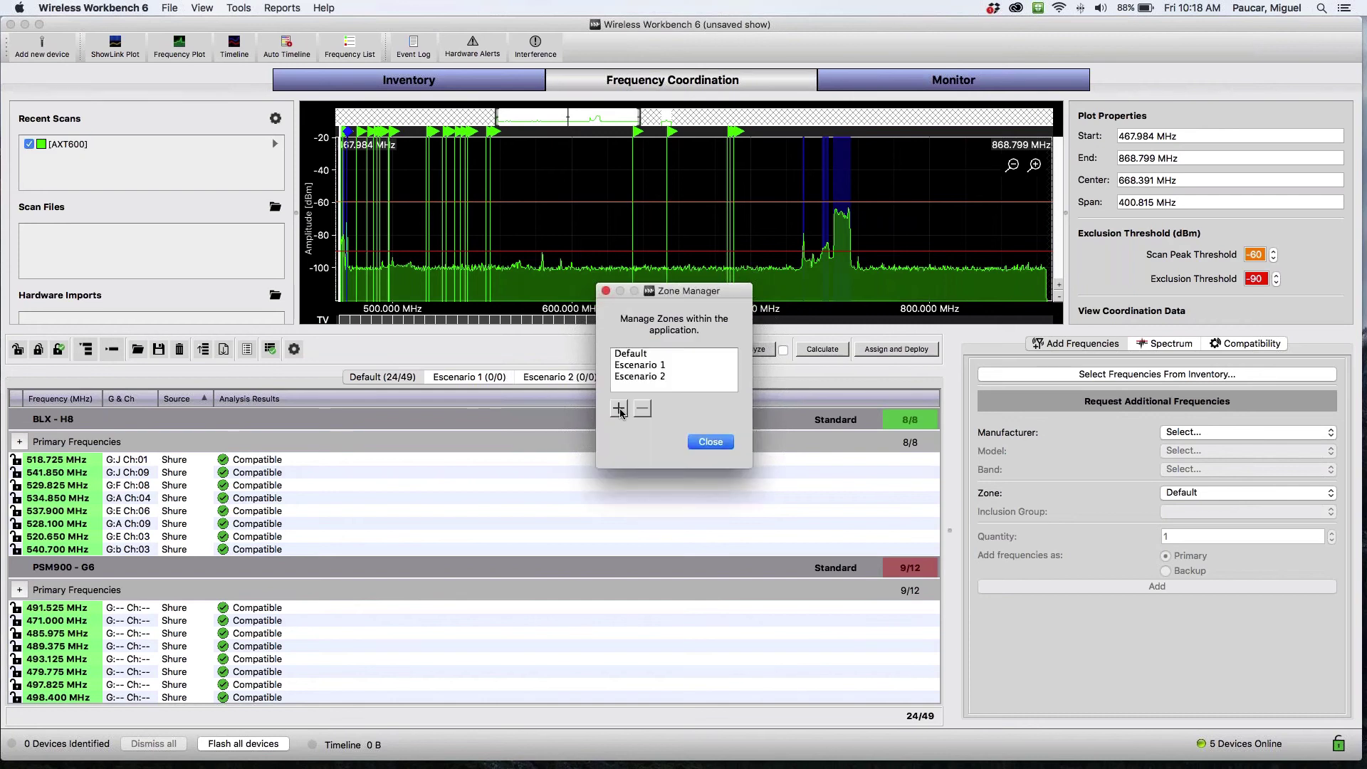
left_click(696, 440)
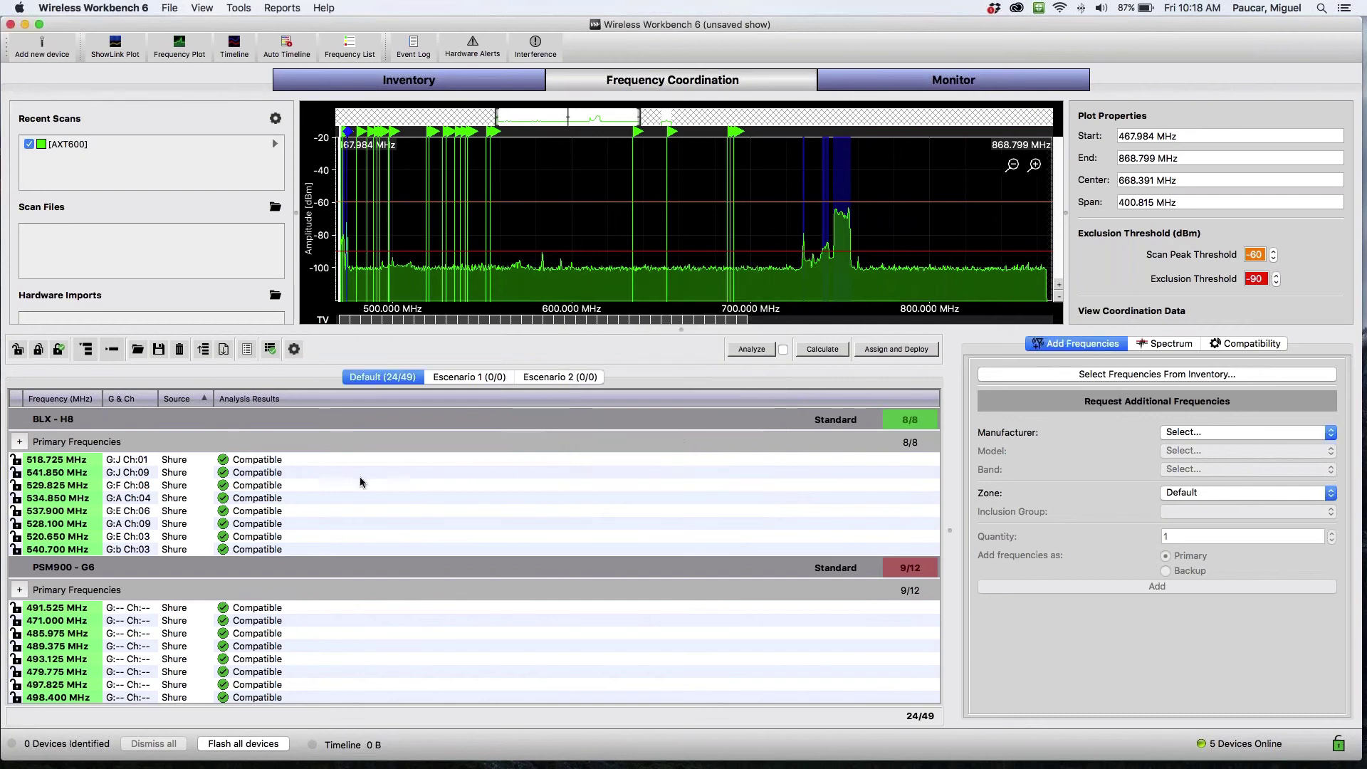
Move the first four BLX - H8 frequencies to zone Escenario 1 and the remaining four to Escenario 2
left_click_drag(339, 459, 331, 499)
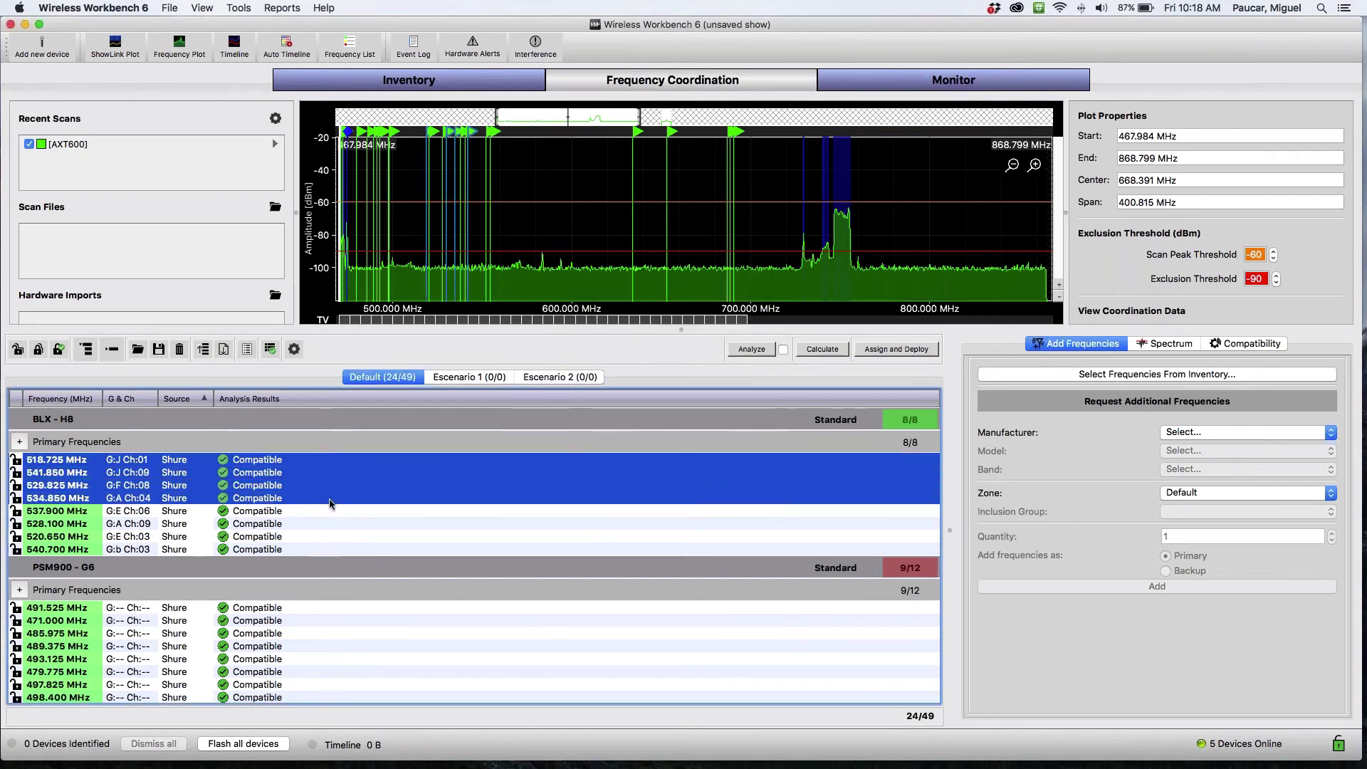
right_click(324, 489)
mouse_move(337, 512)
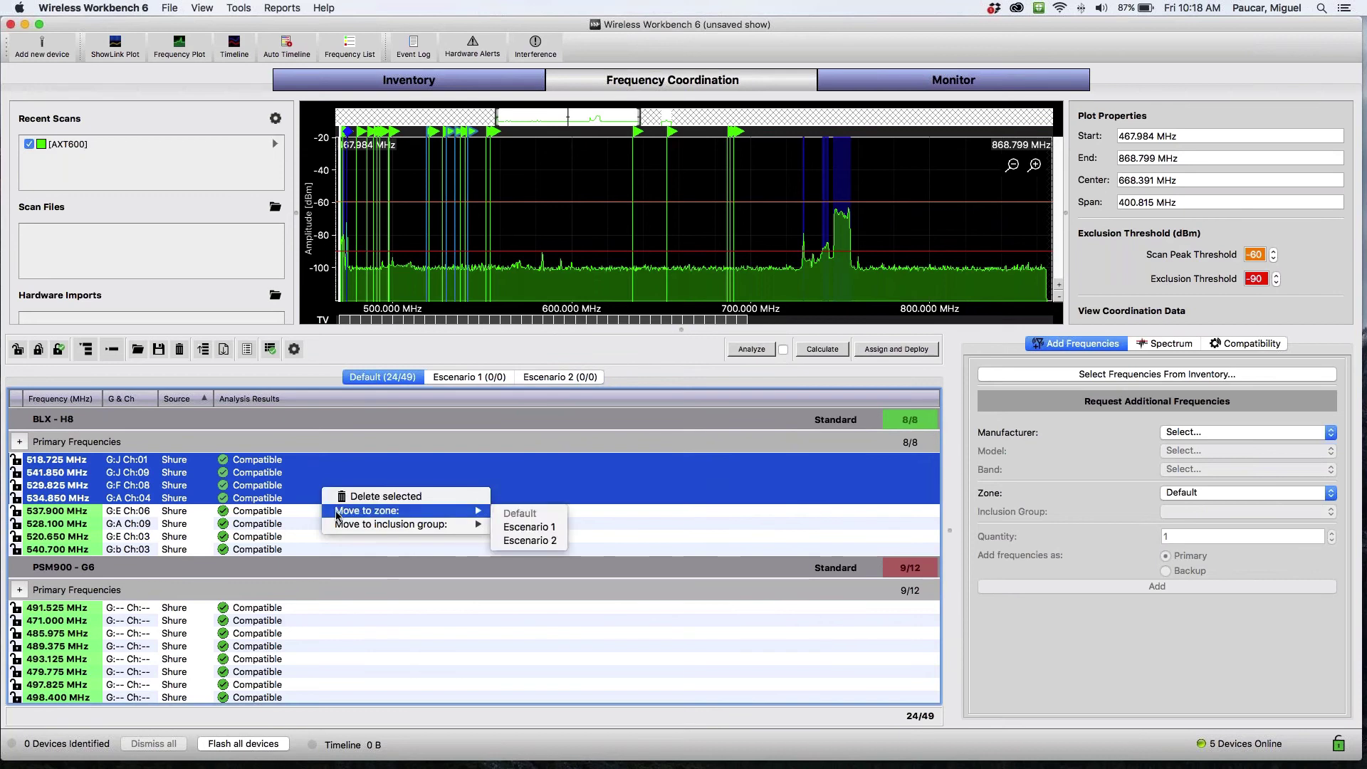
left_click(528, 526)
left_click_drag(371, 463, 371, 498)
right_click(372, 496)
mouse_move(441, 516)
left_click(569, 548)
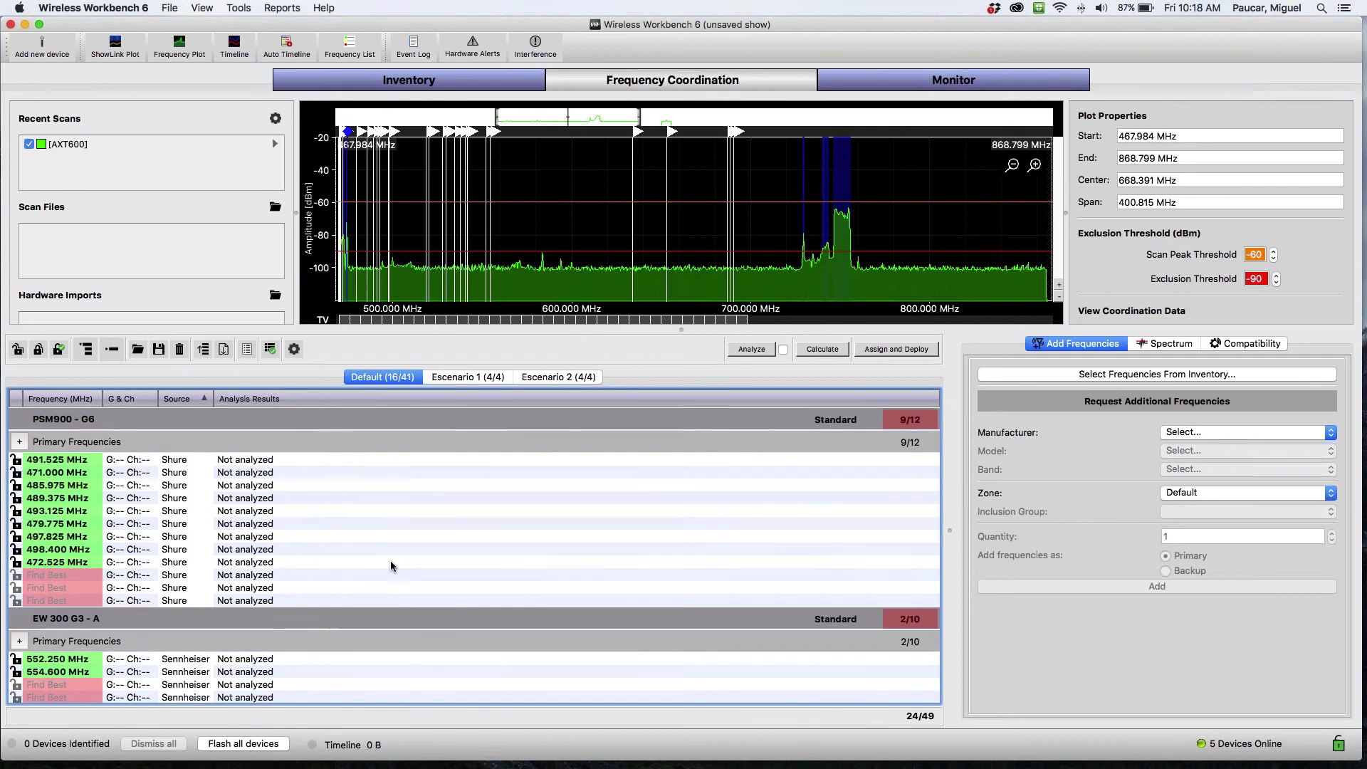
Move the first six PSM900 - G6 channels to zone Escenario 1 and the remaining six to Escenario 2
left_click_drag(342, 459, 337, 527)
right_click(337, 526)
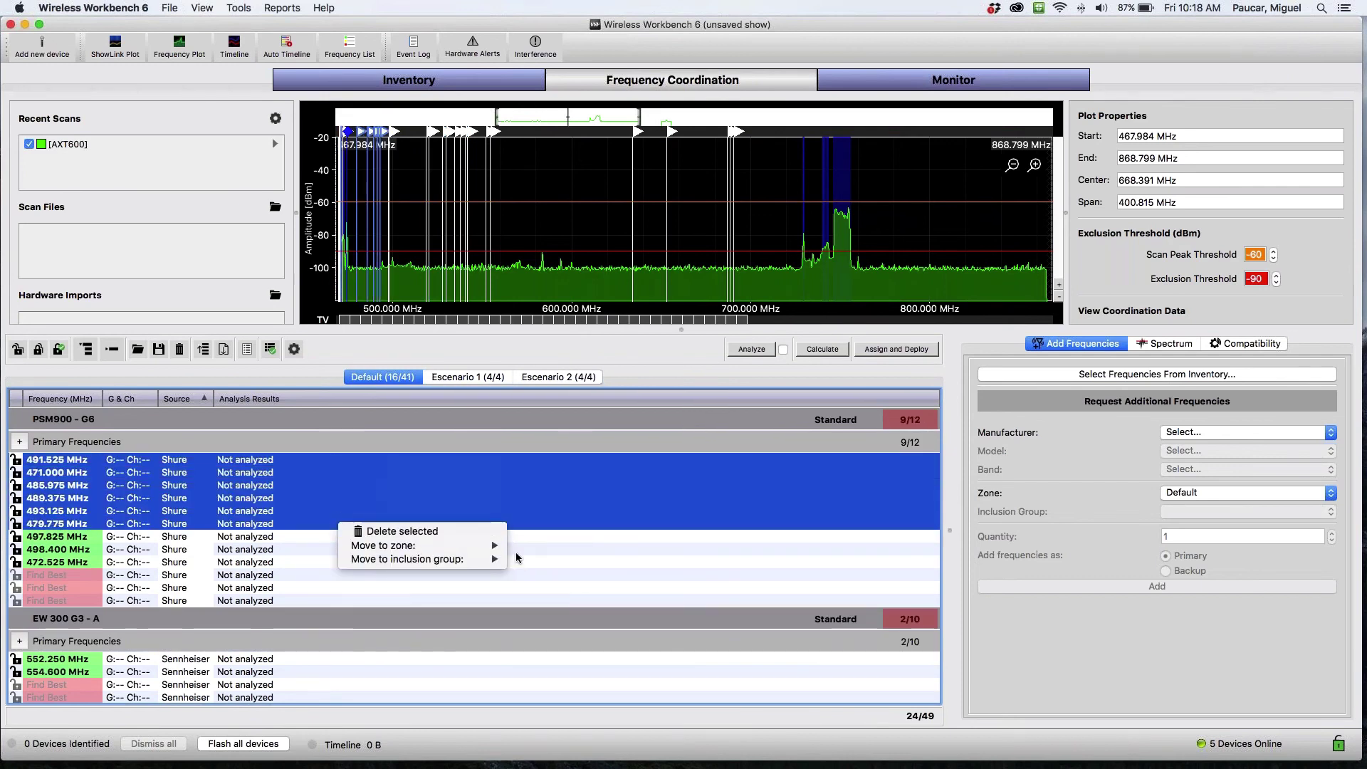
mouse_move(491, 545)
left_click(544, 565)
left_click_drag(339, 470, 327, 529)
right_click(327, 530)
mouse_move(377, 552)
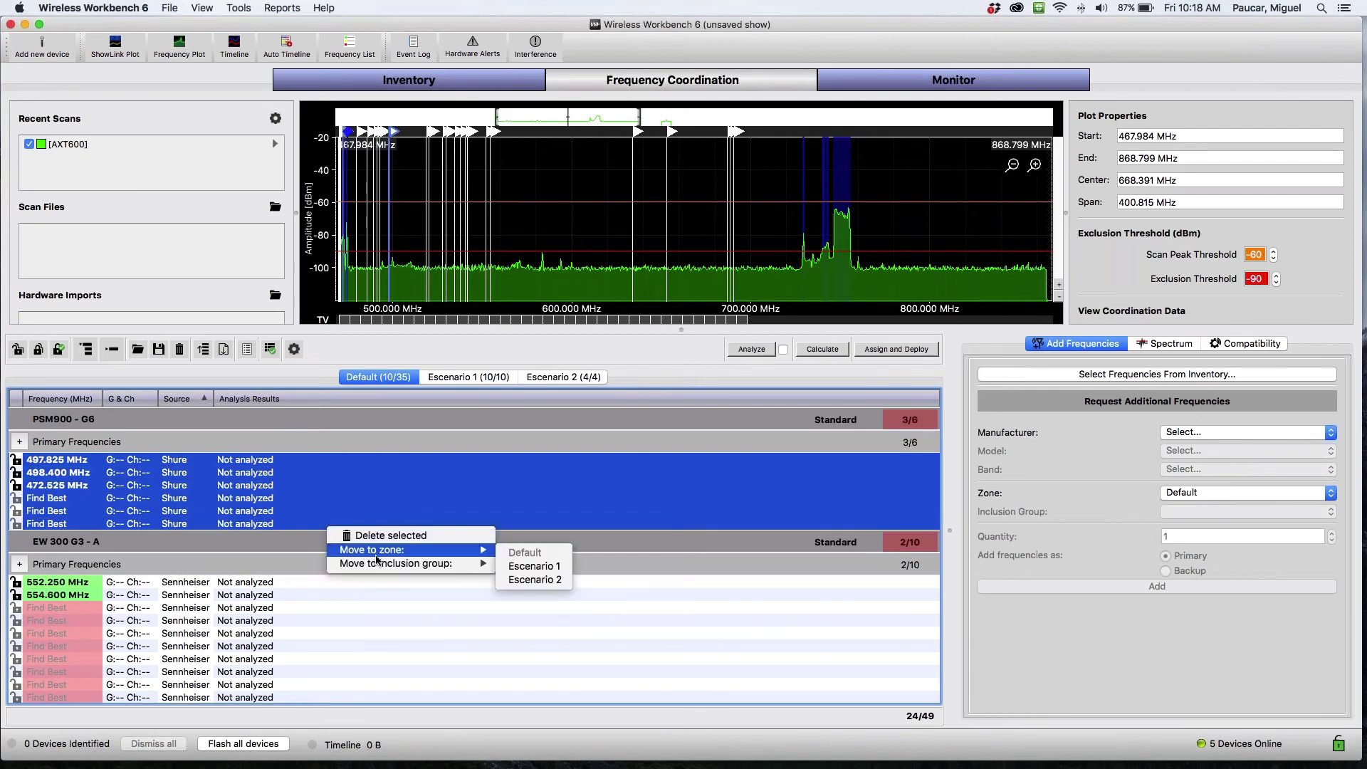
left_click(528, 579)
Move all ten EW 300 G3 - A channels to zone Escenario 1 in two batches of five
left_click_drag(311, 460, 307, 511)
right_click(306, 511)
mouse_move(470, 532)
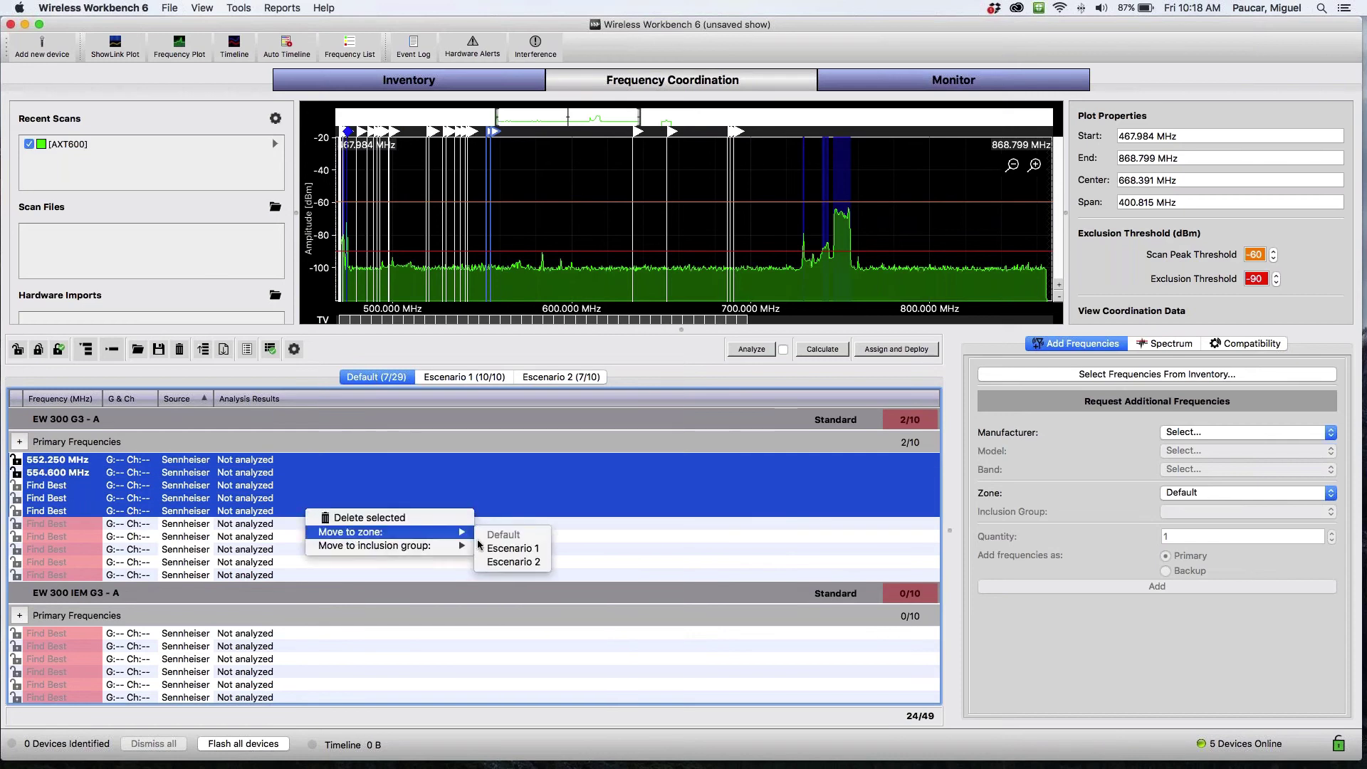
left_click(512, 549)
left_click(323, 459)
left_click(308, 513, "shift")
right_click(307, 514)
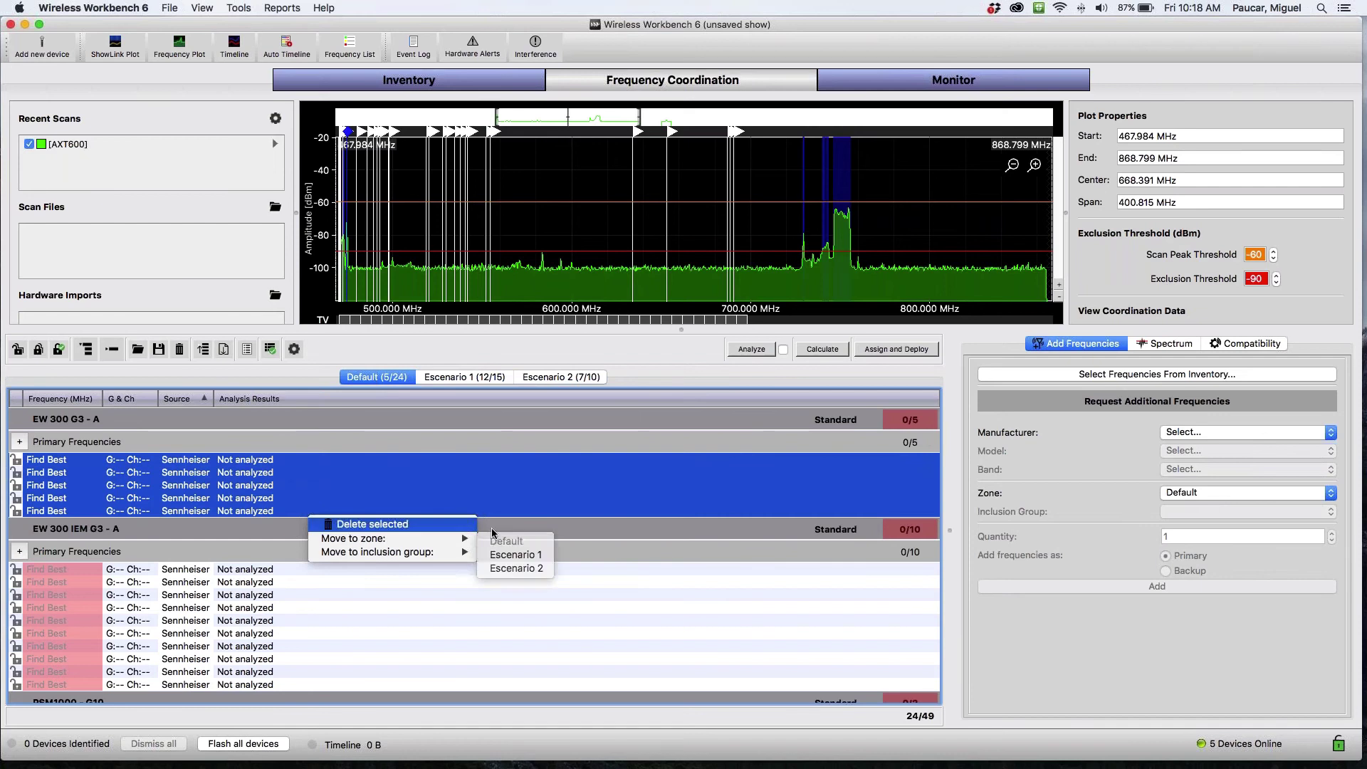
mouse_move(459, 539)
left_click(499, 553)
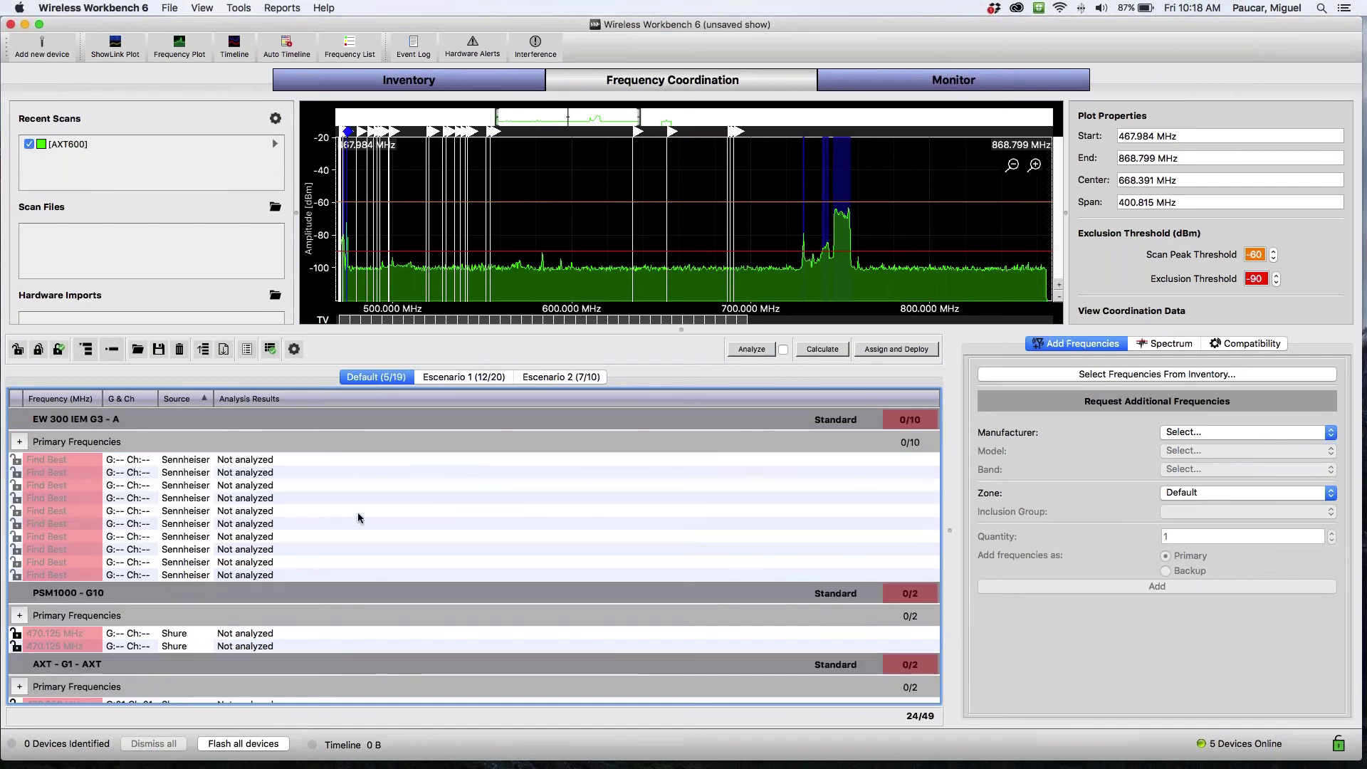
Move the first five EW 300 IEM G3 - A channels to zone Escenario 1 and the other five to Escenario 2
left_click_drag(309, 459, 304, 511)
right_click(304, 510)
mouse_move(459, 538)
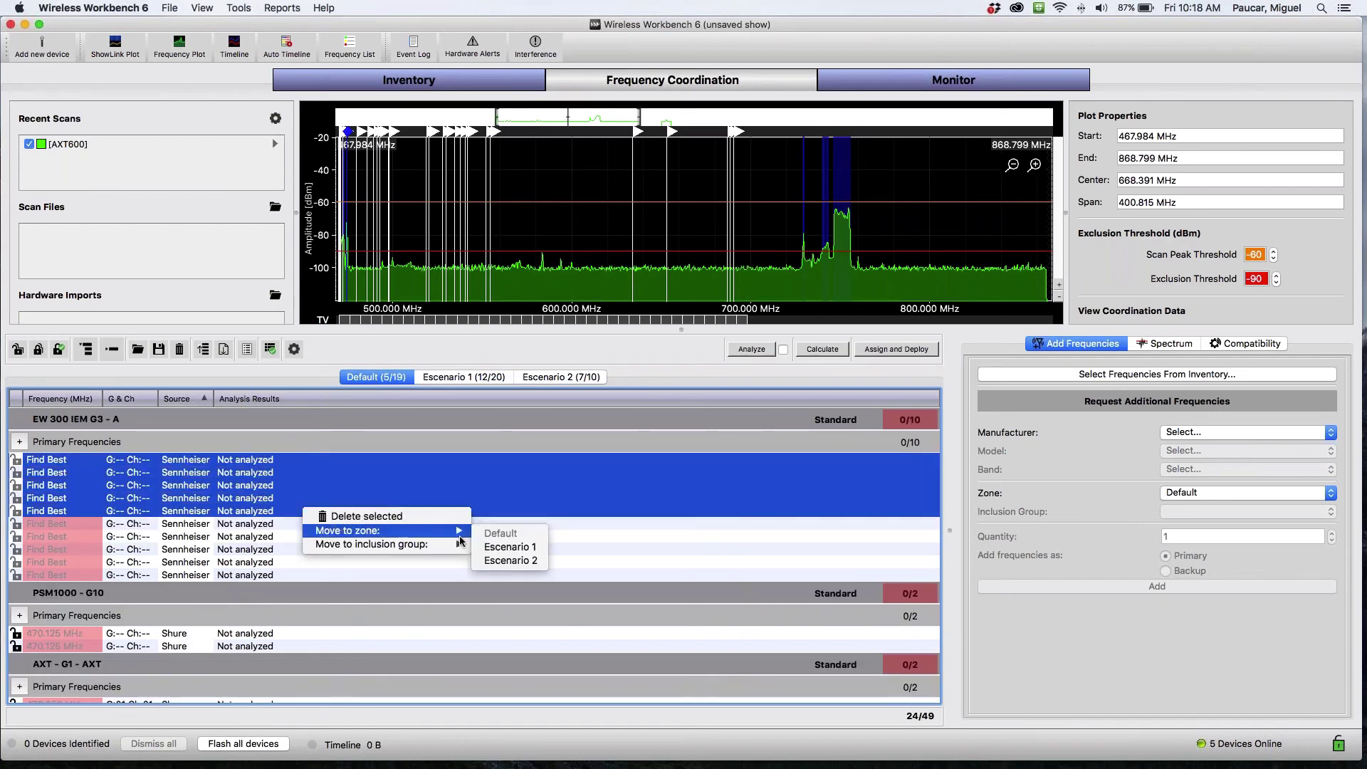
left_click(498, 547)
left_click_drag(392, 466, 382, 513)
left_click(381, 515)
left_click(382, 462, "shift")
right_click(382, 464)
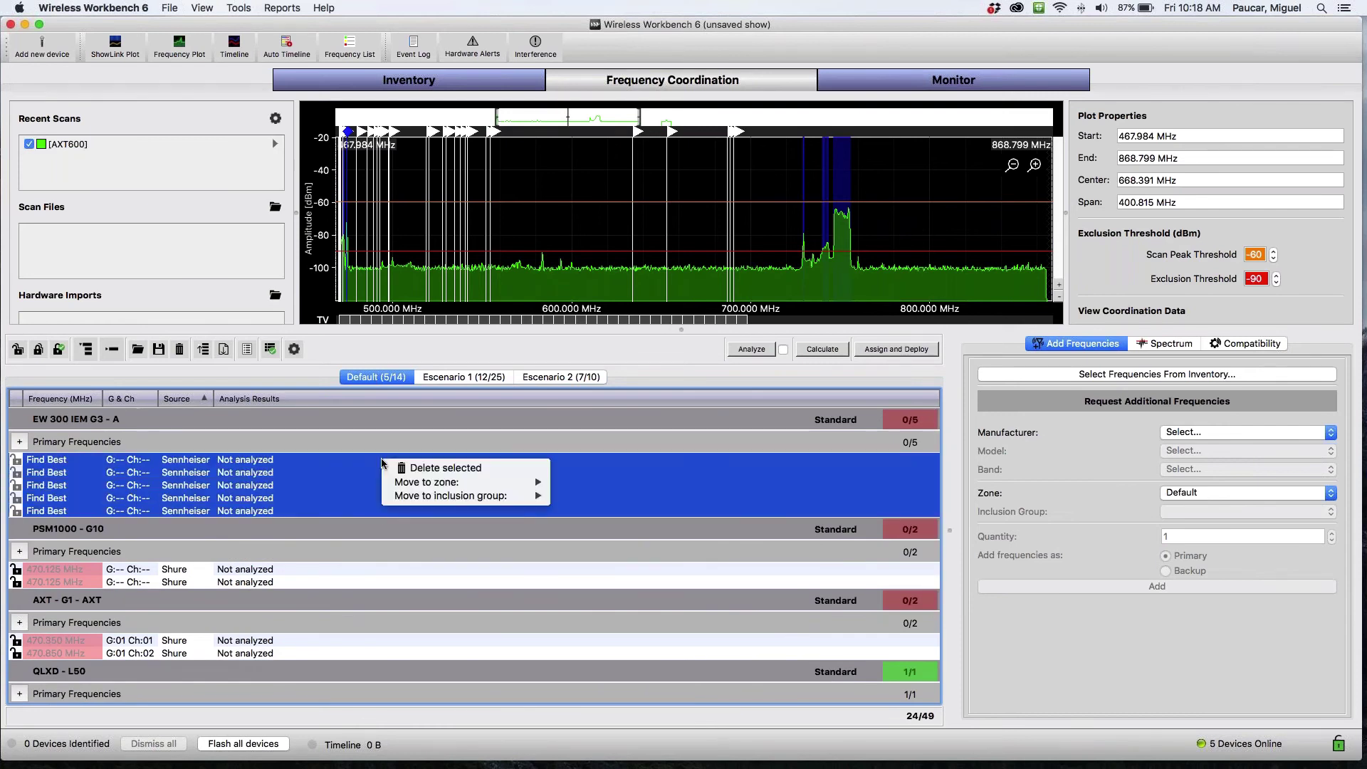
mouse_move(512, 482)
left_click(584, 512)
Move both PSM1000 - G10 channels from the Default zone to Escenario 1
left_click(297, 463)
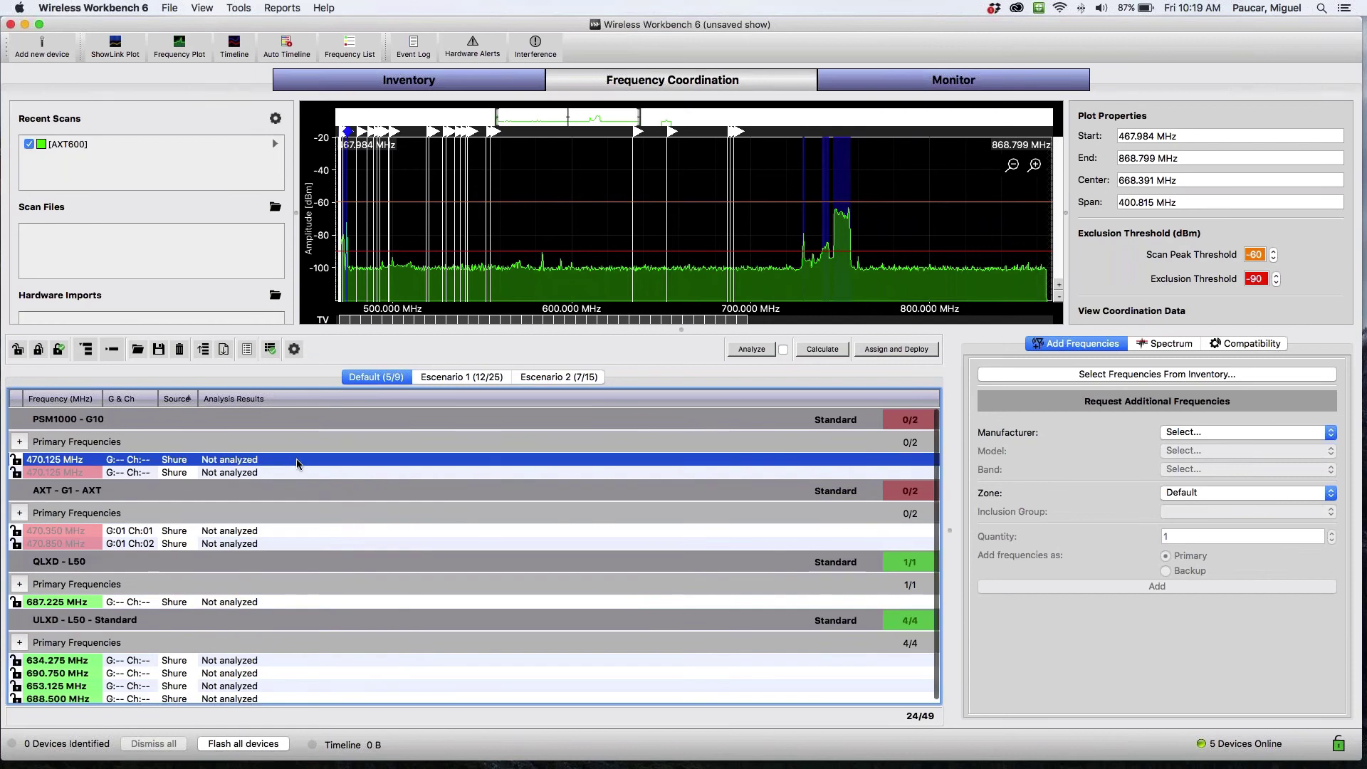
left_click(286, 476, "shift")
right_click(286, 475)
mouse_move(434, 511)
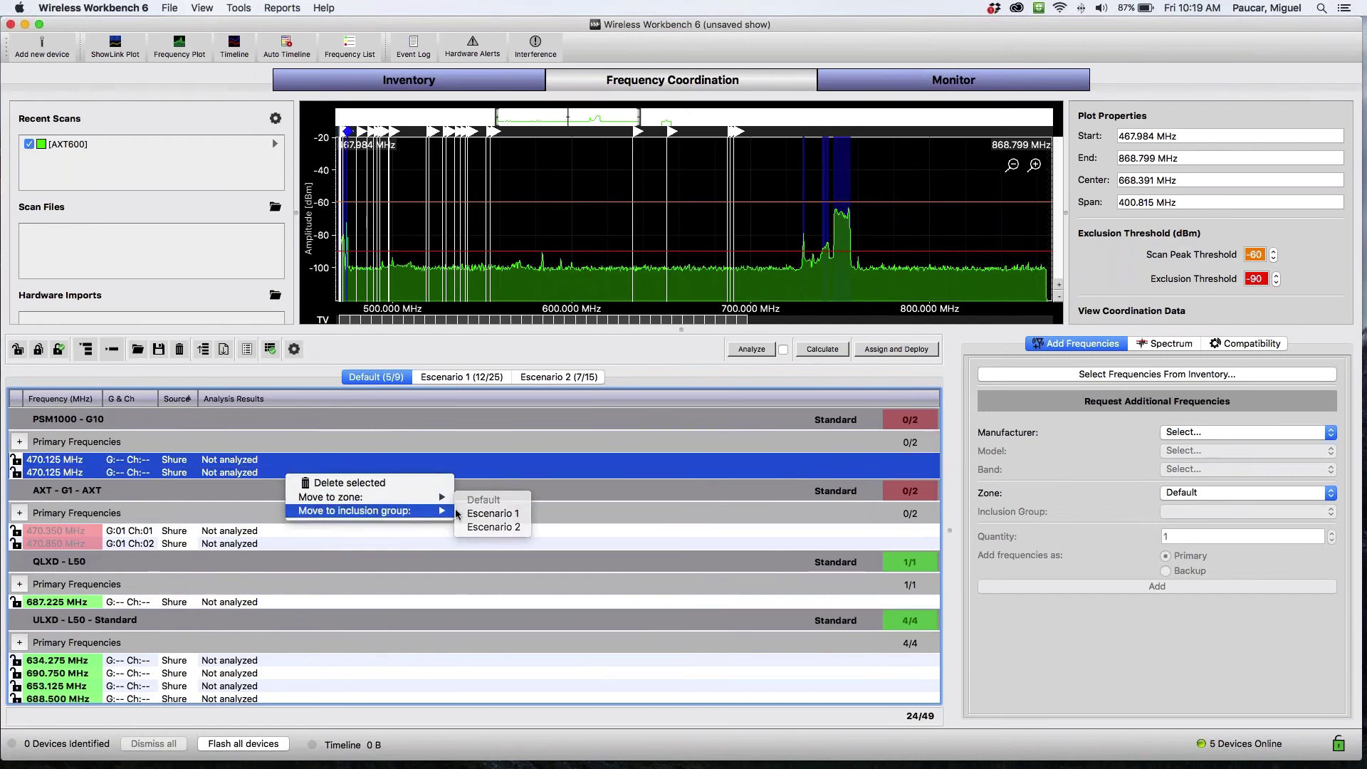
left_click(463, 512)
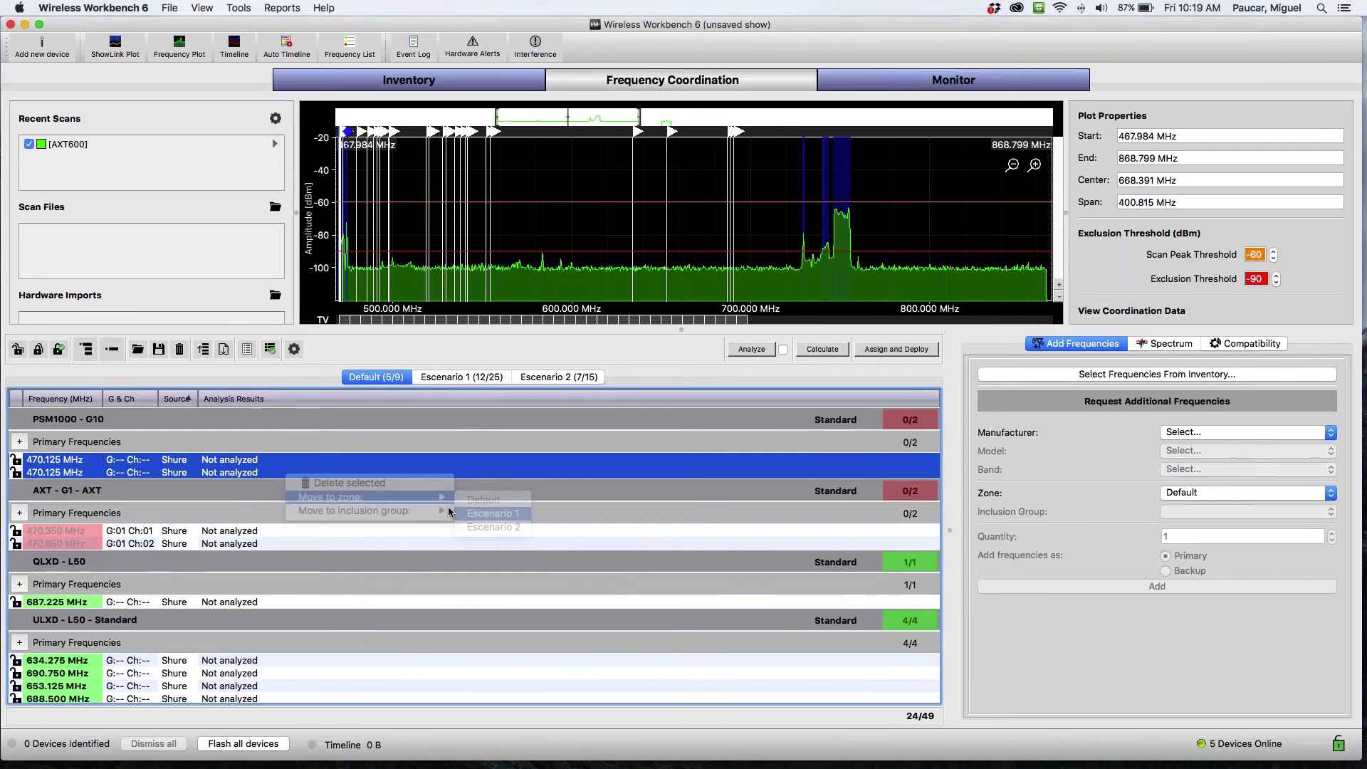
Move both AXT - G1 channels from the Default zone to Escenario 1
left_click(353, 460)
left_click(352, 472, "shift")
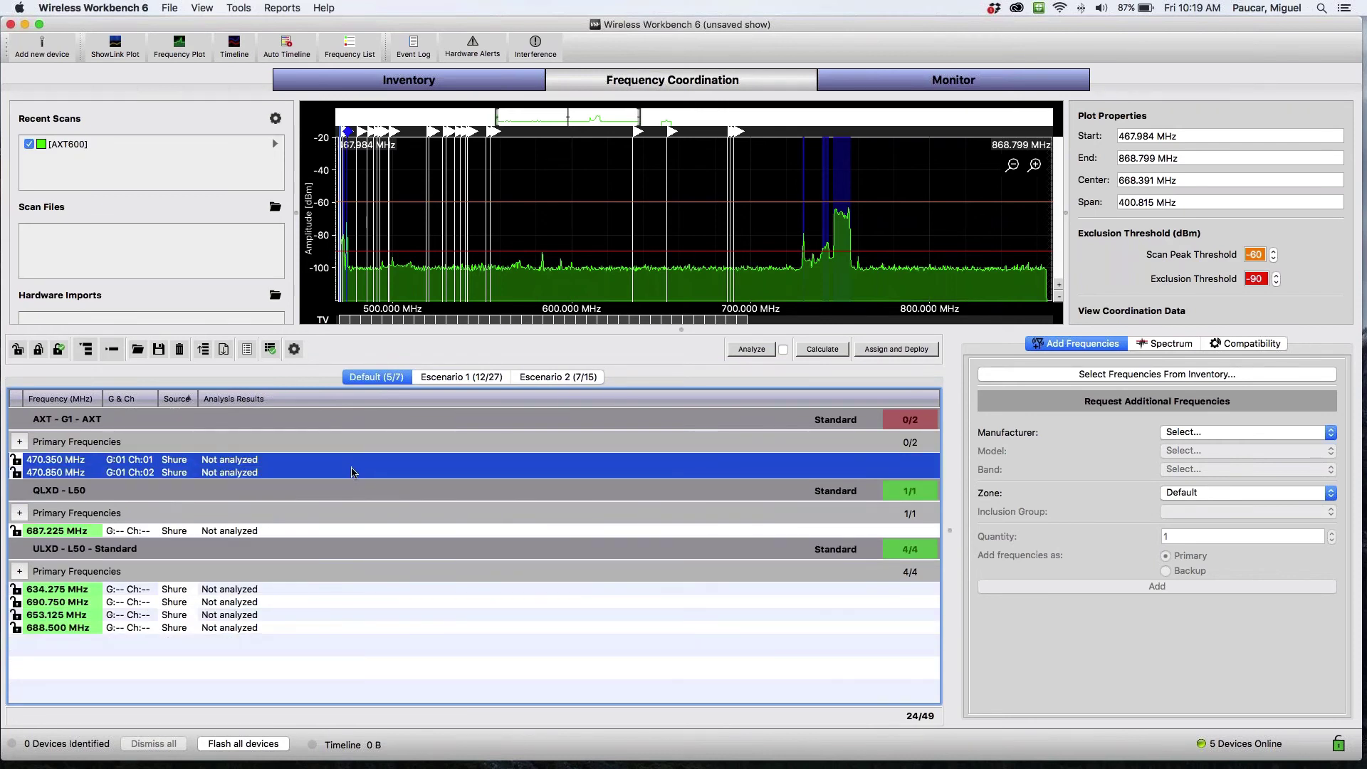
right_click(353, 472)
mouse_move(504, 491)
left_click(559, 508)
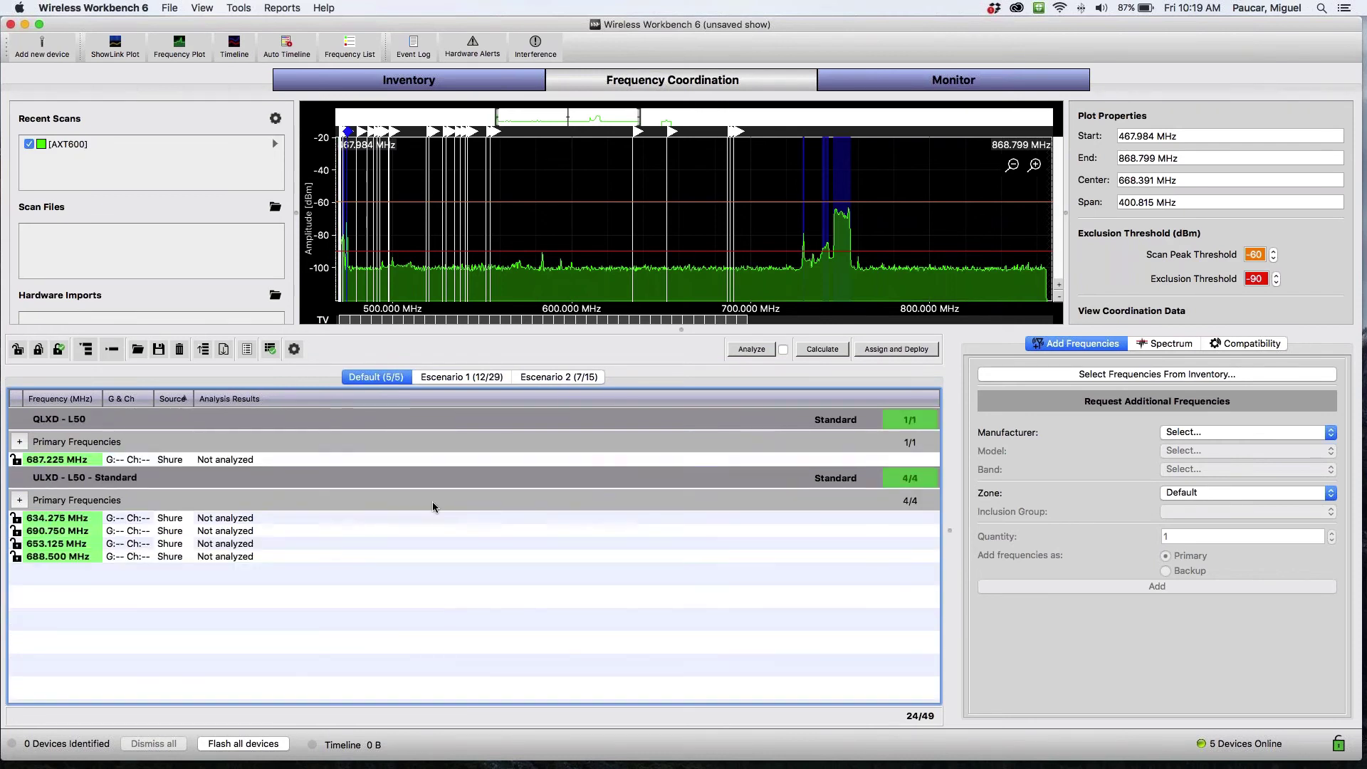
Move the QLXD - L50 frequency and all four ULXD - L50 frequencies to zone Escenario 2
left_click(349, 460)
right_click(345, 462)
mouse_move(456, 483)
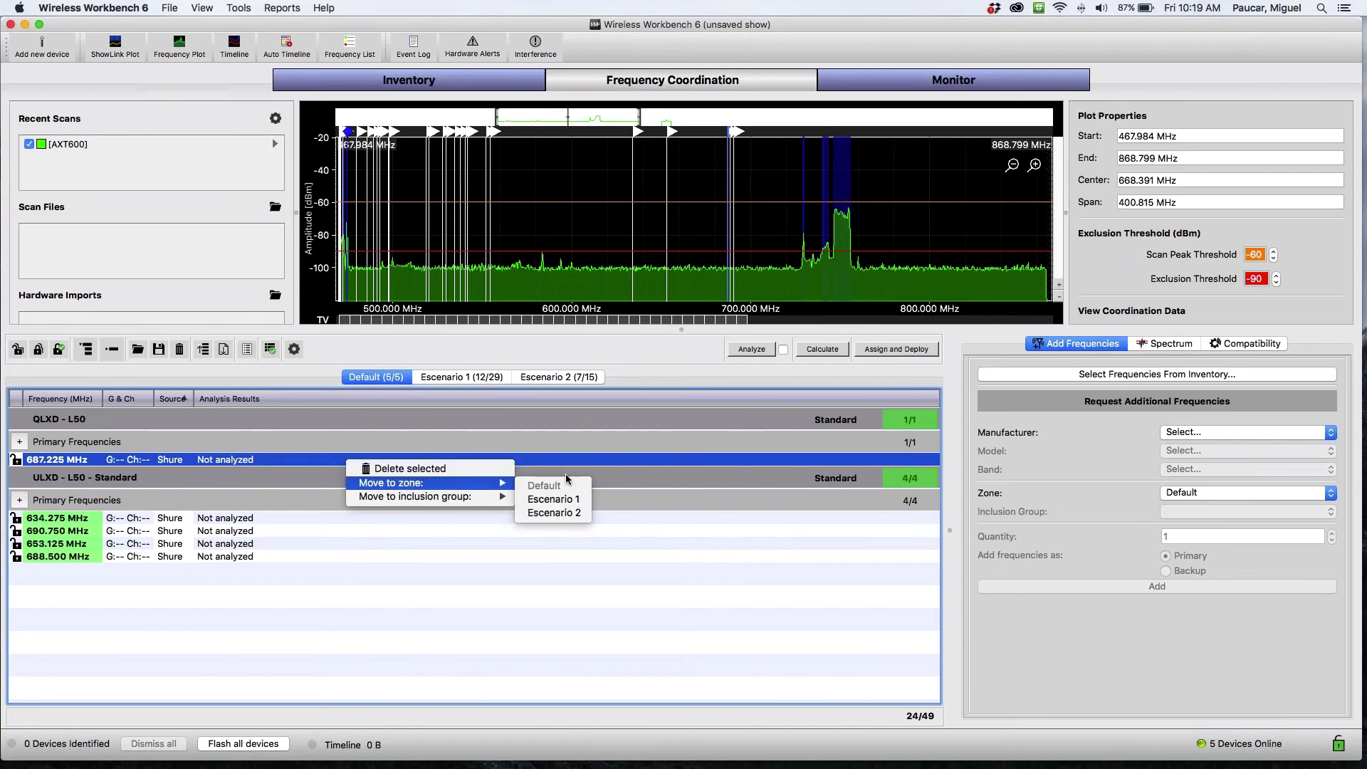
left_click(554, 511)
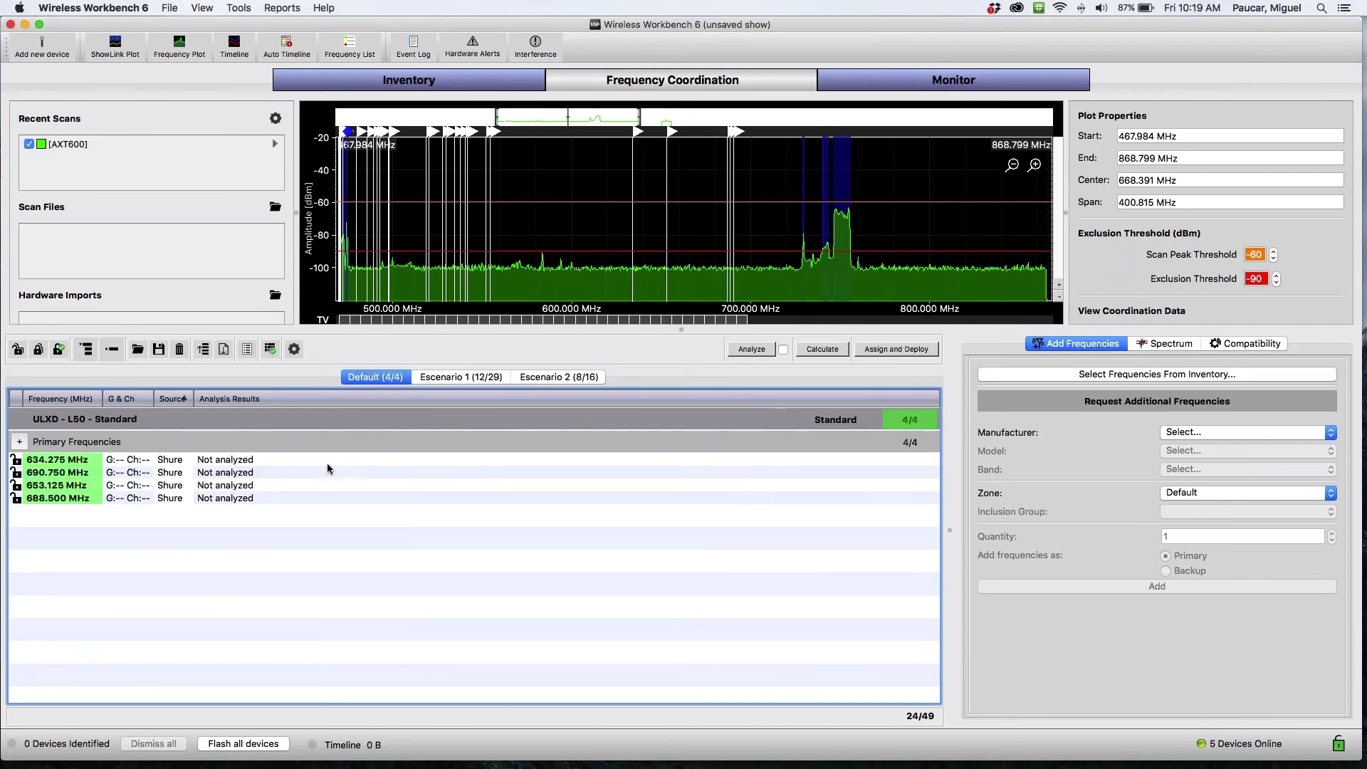
left_click_drag(287, 462, 281, 498)
right_click(282, 502)
mouse_move(353, 521)
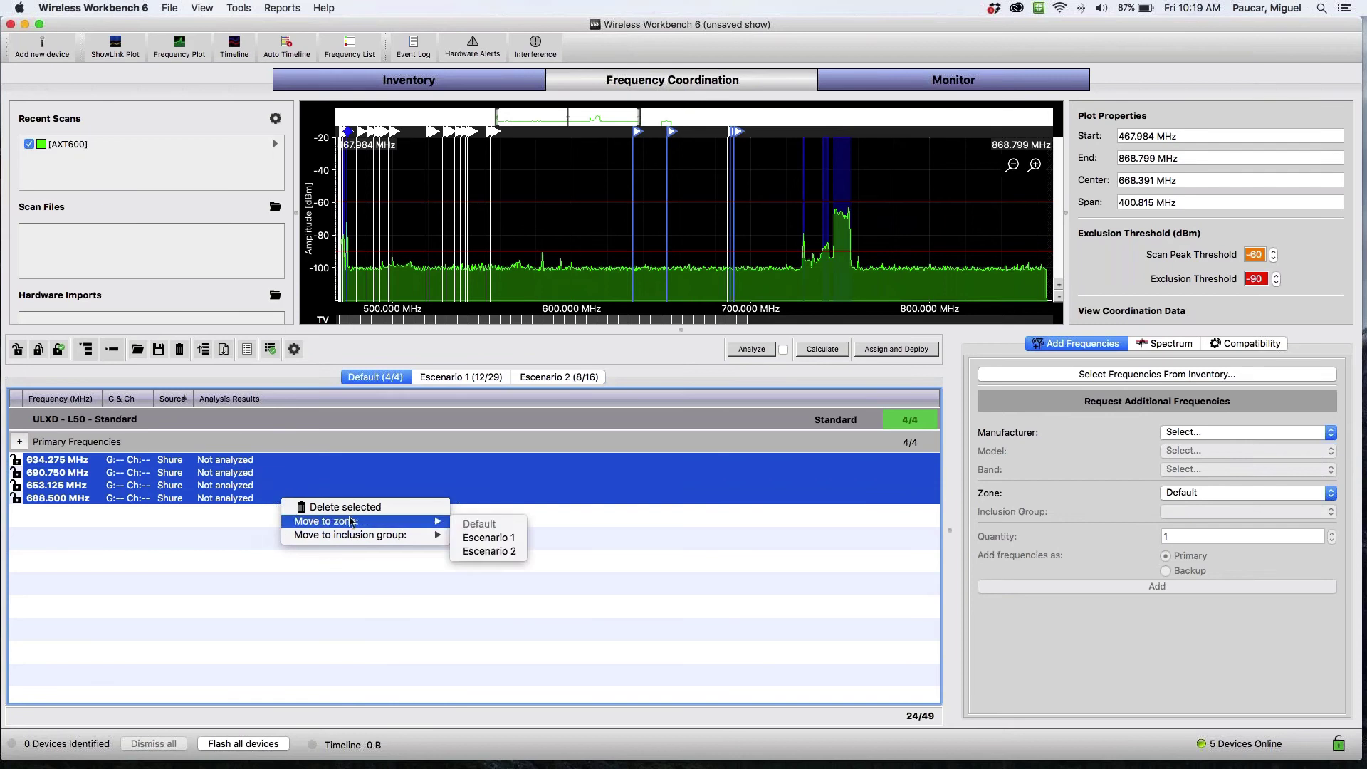
left_click(491, 553)
Check the device groups assigned to Escenario 1 and Escenario 2, calculate their frequencies, and show the Escenario 1 results
left_click(447, 377)
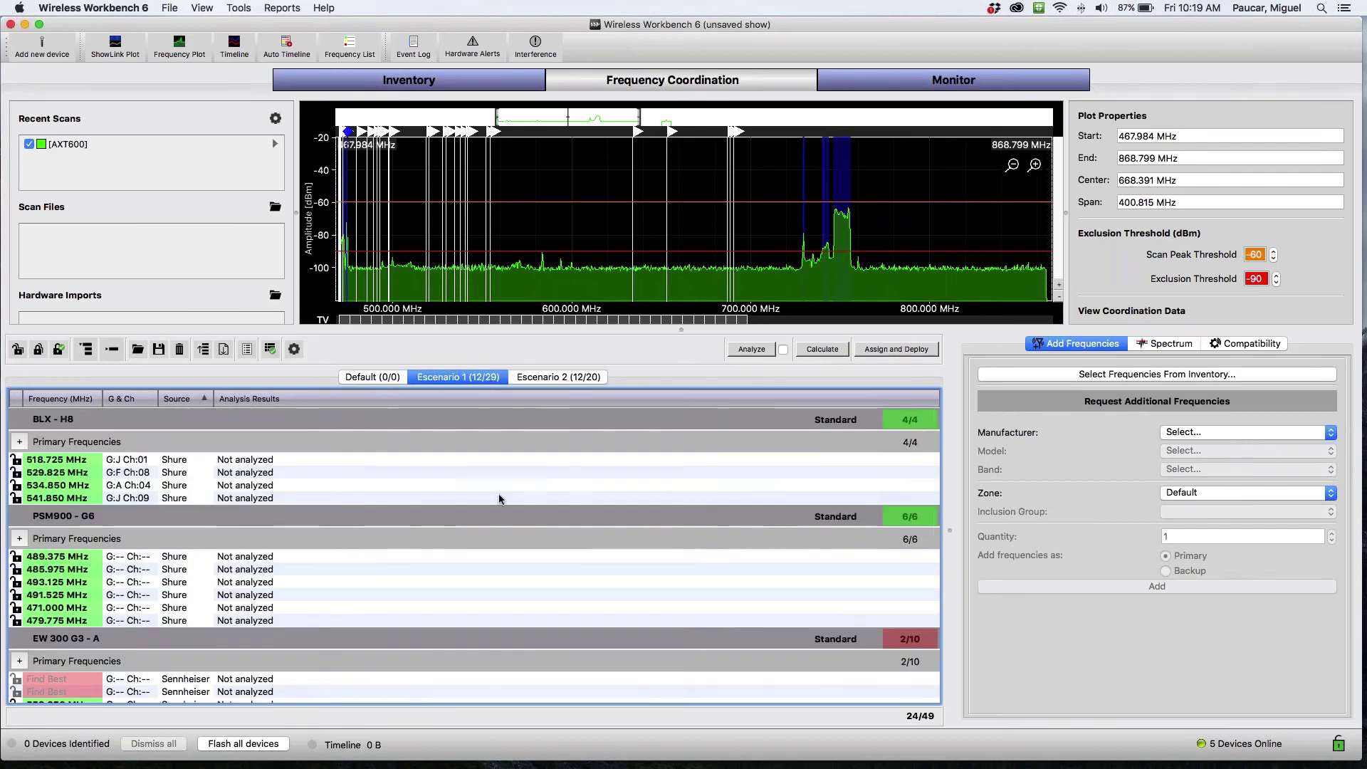
scroll(497, 544, "down", 10)
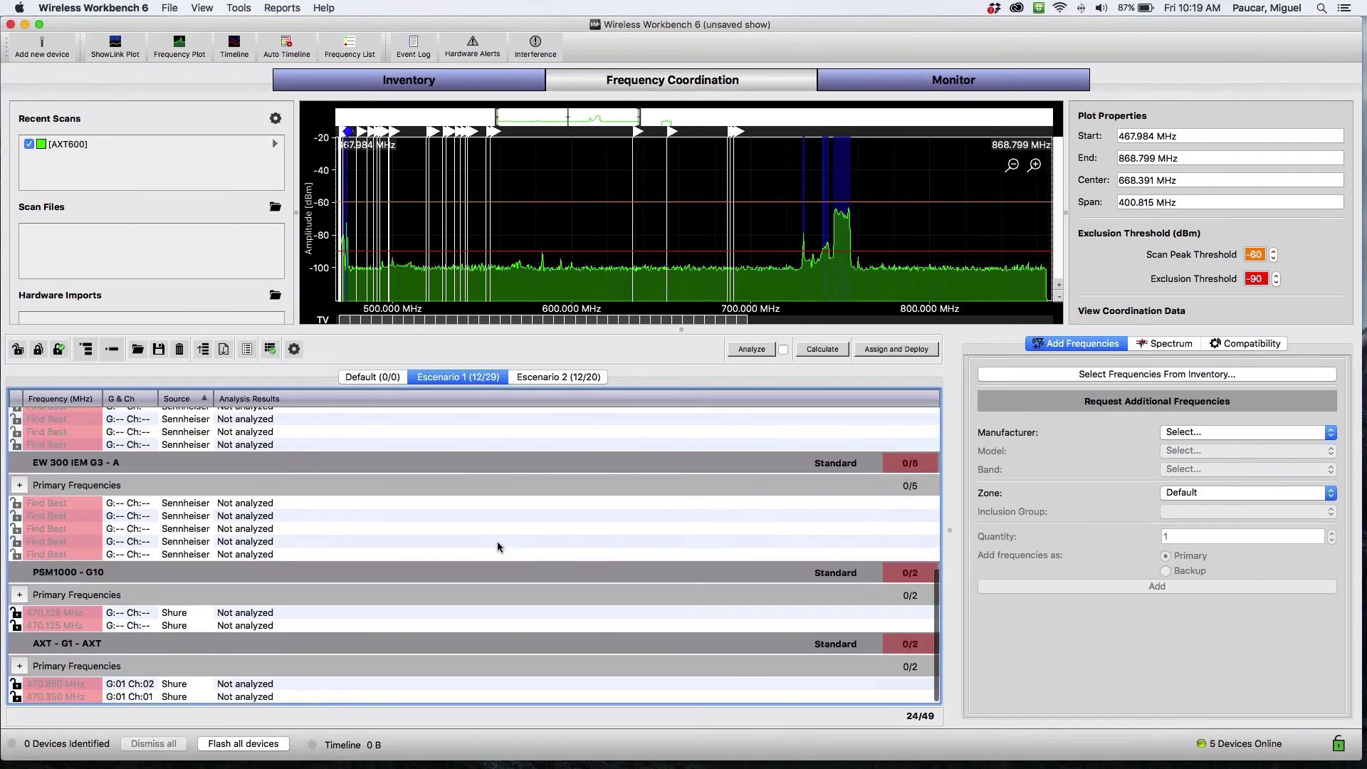
left_click(559, 377)
scroll(515, 531, "down", 10)
left_click(815, 351)
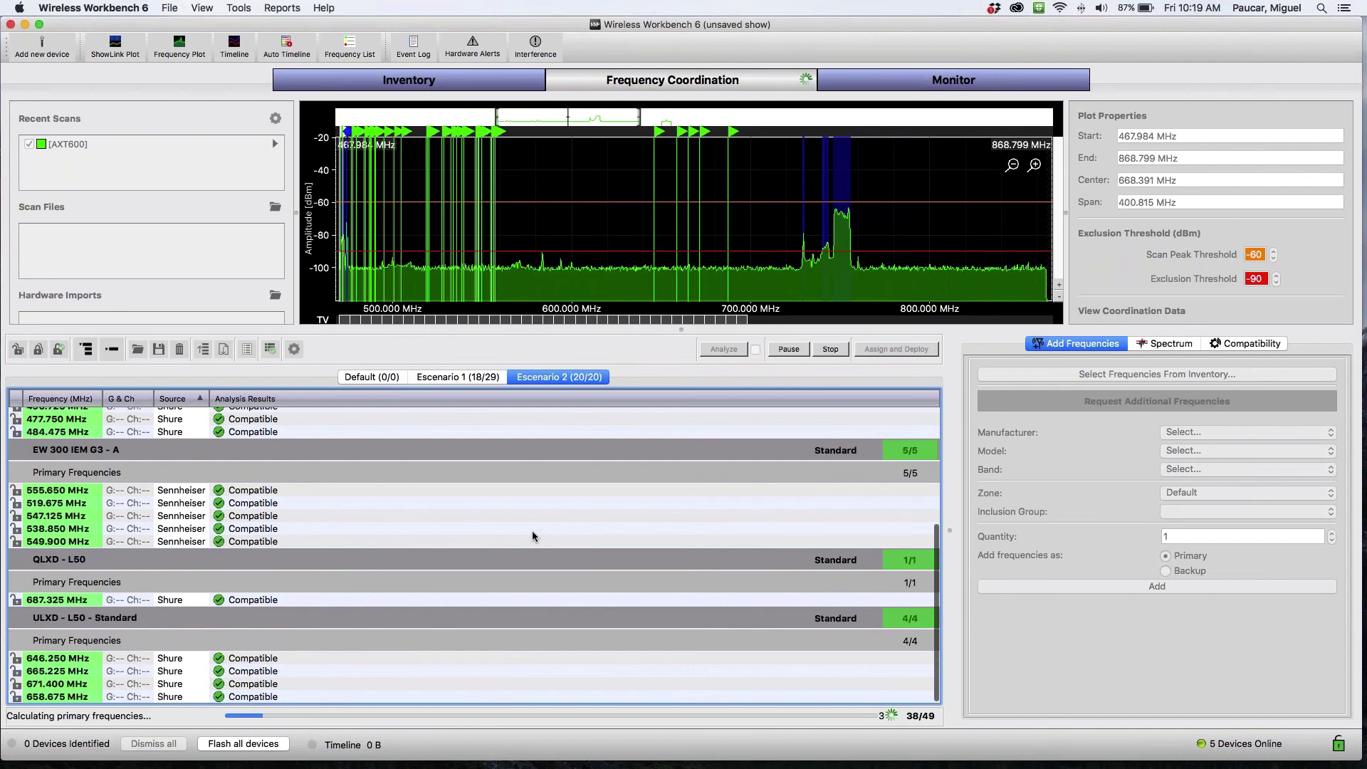
left_click(489, 378)
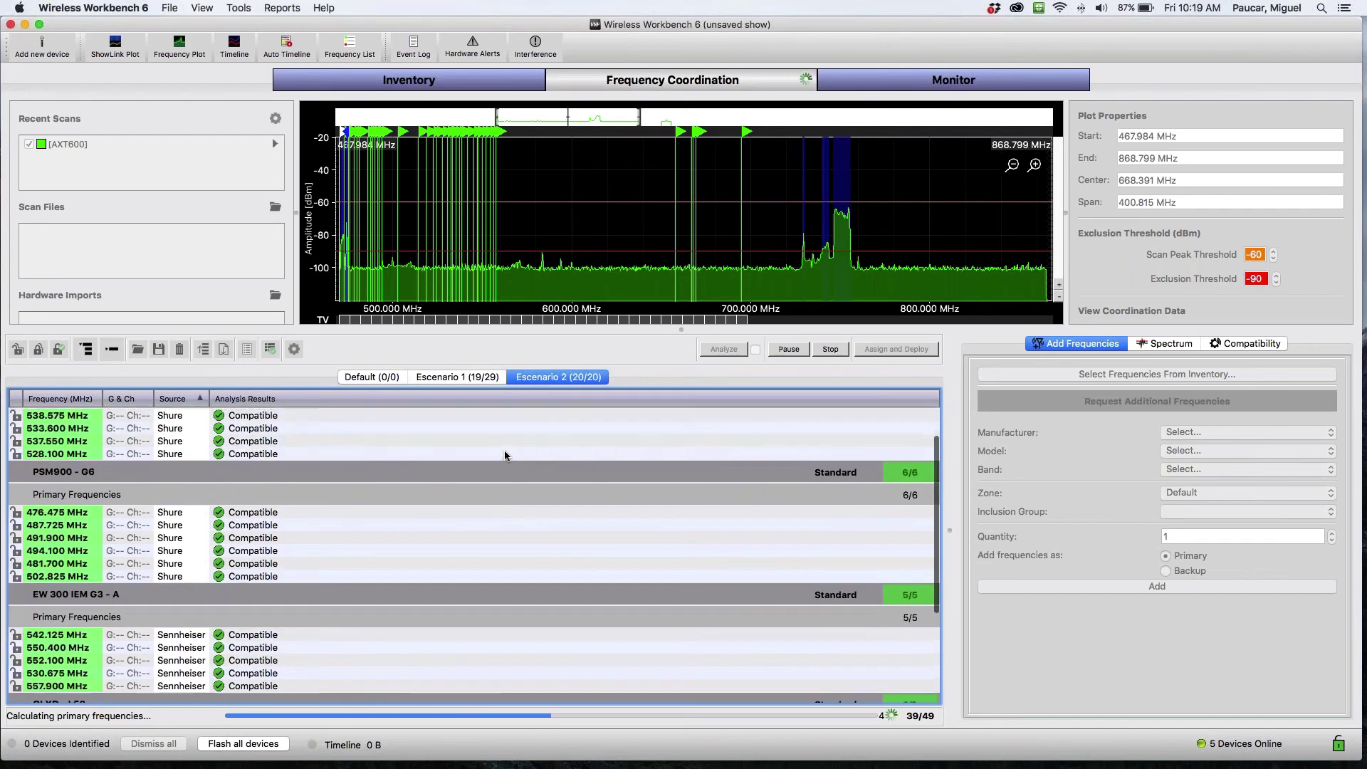
left_click(470, 378)
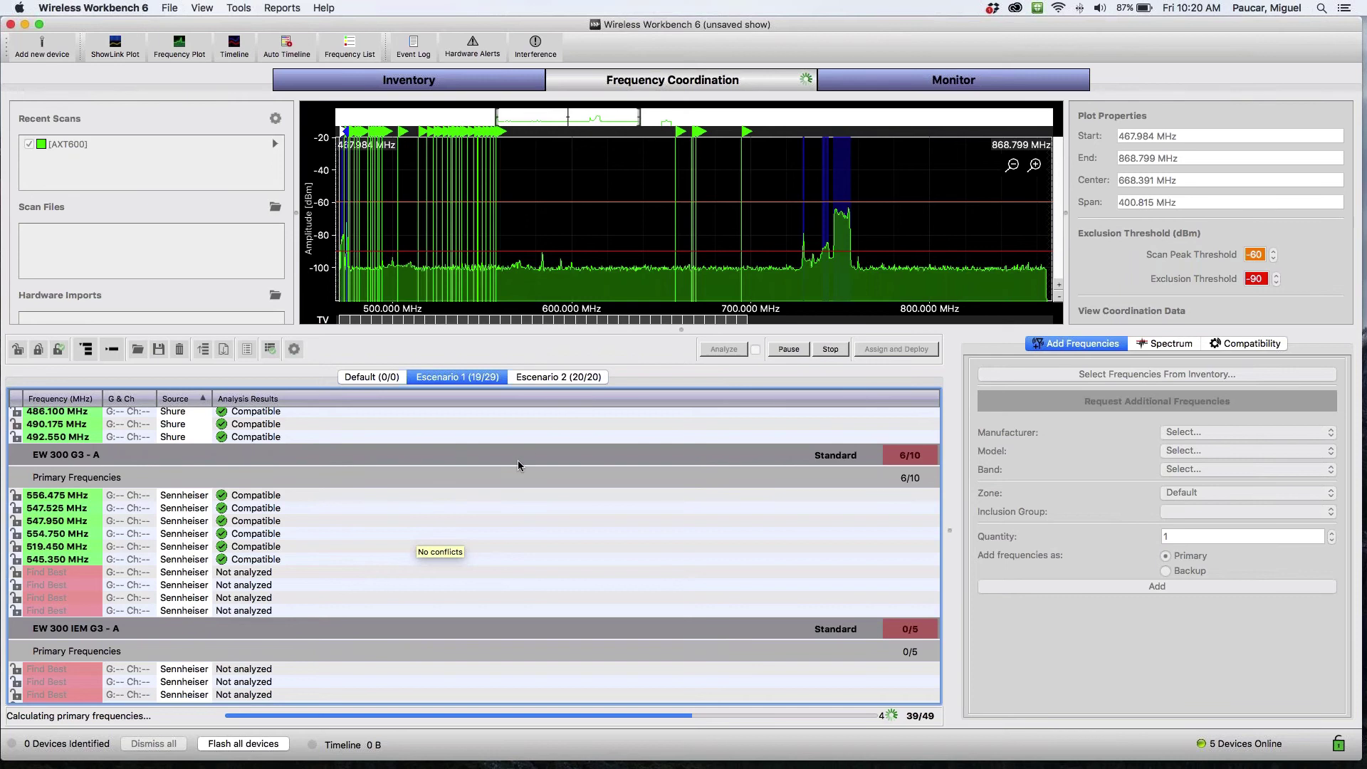
Move the 545.350 MHz channel and the four unassigned EW 300 G3 - A channels from Escenario 1 to Escenario 2
left_click(363, 546)
left_click(351, 559)
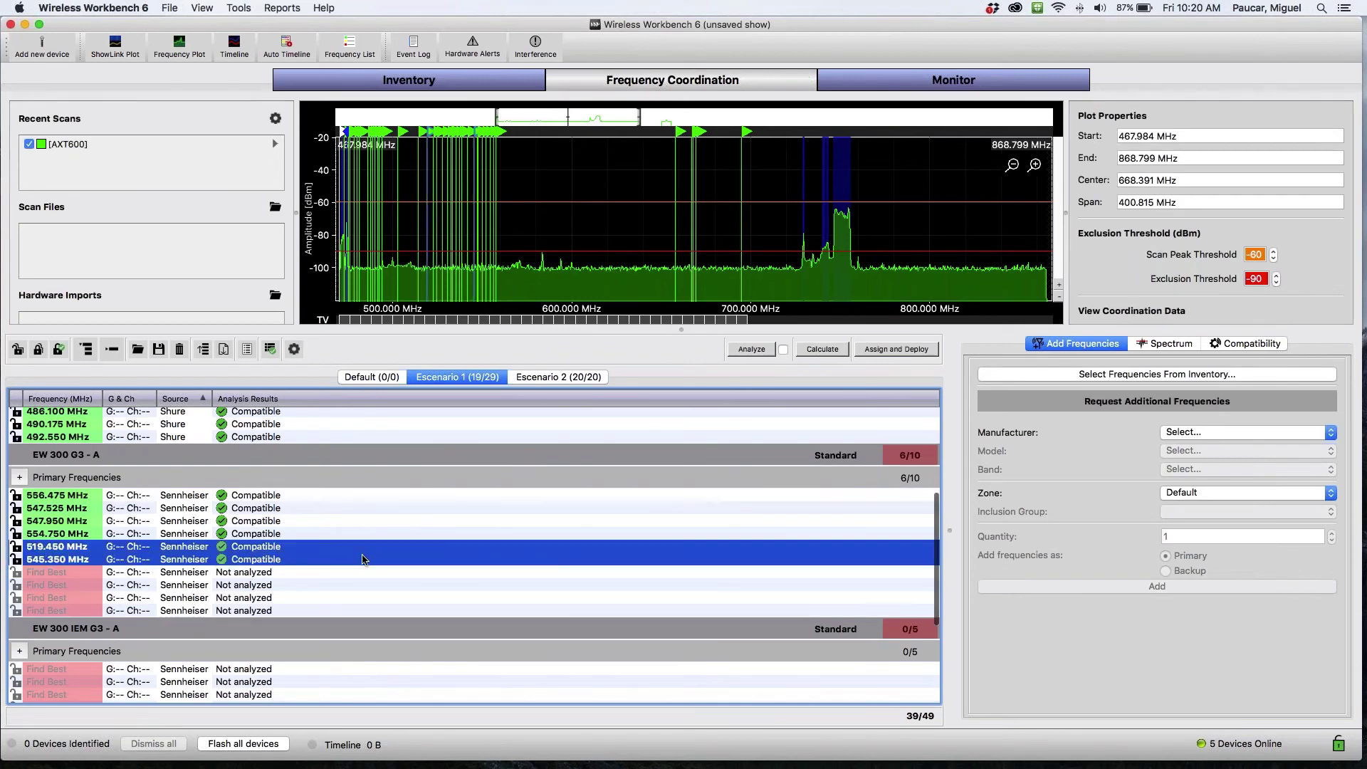
left_click(347, 612, "shift")
right_click(347, 597)
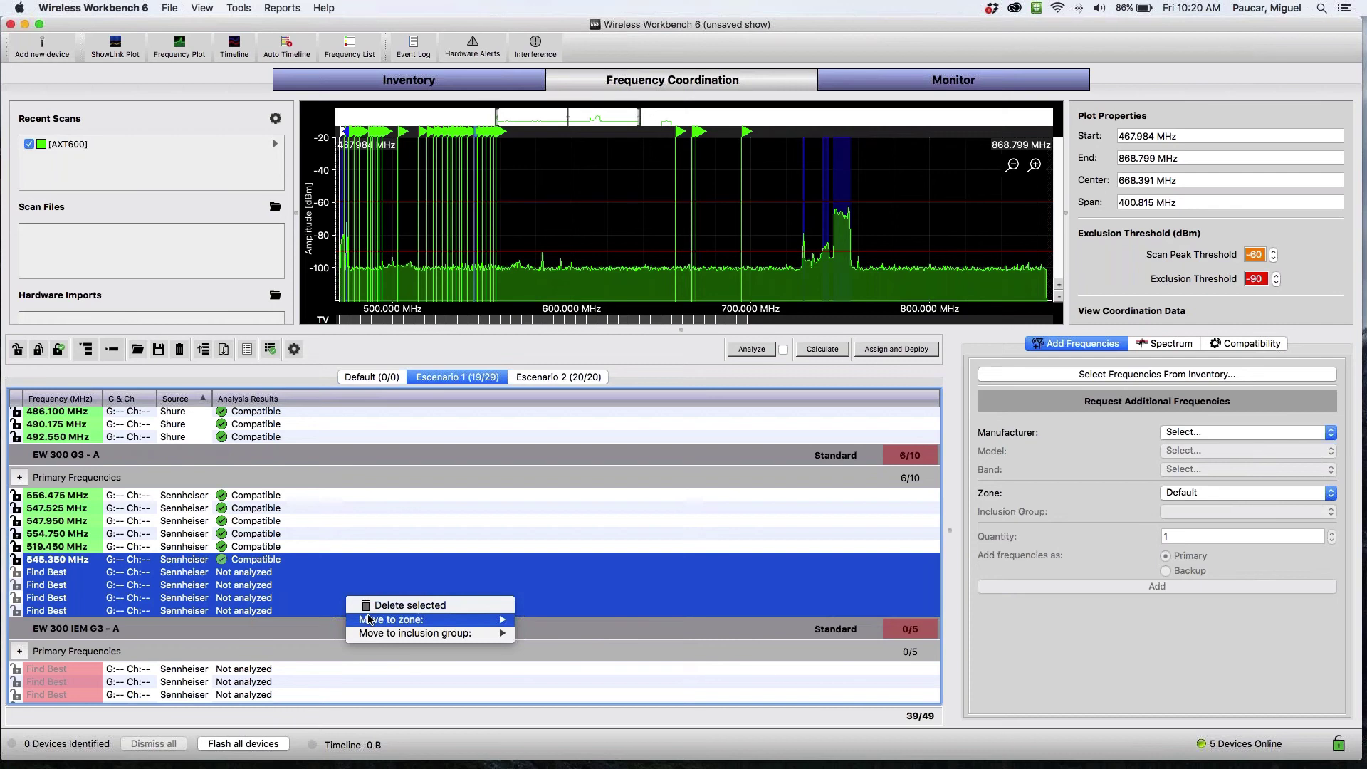
mouse_move(497, 620)
left_click(534, 649)
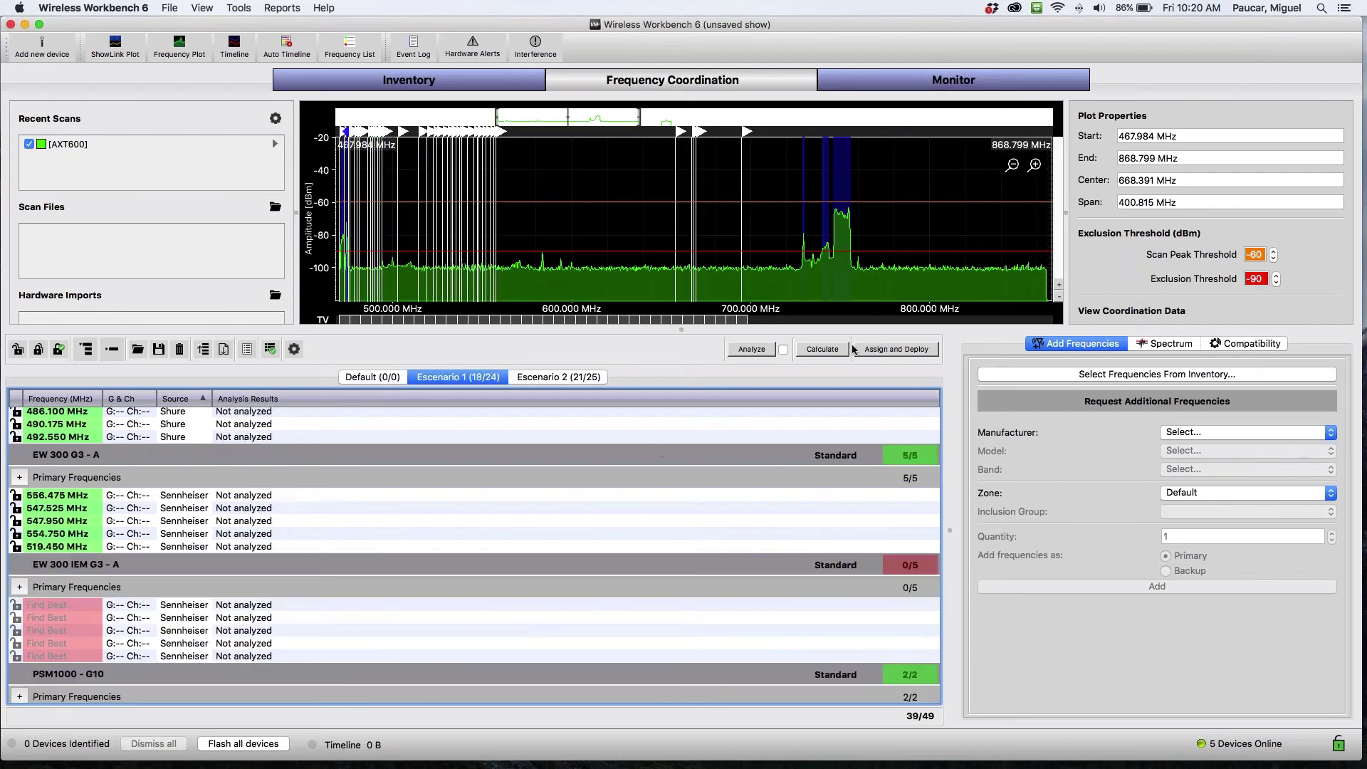
Recalculate the frequencies and check the analysis results of Escenario 2 and Escenario 1
left_click(826, 350)
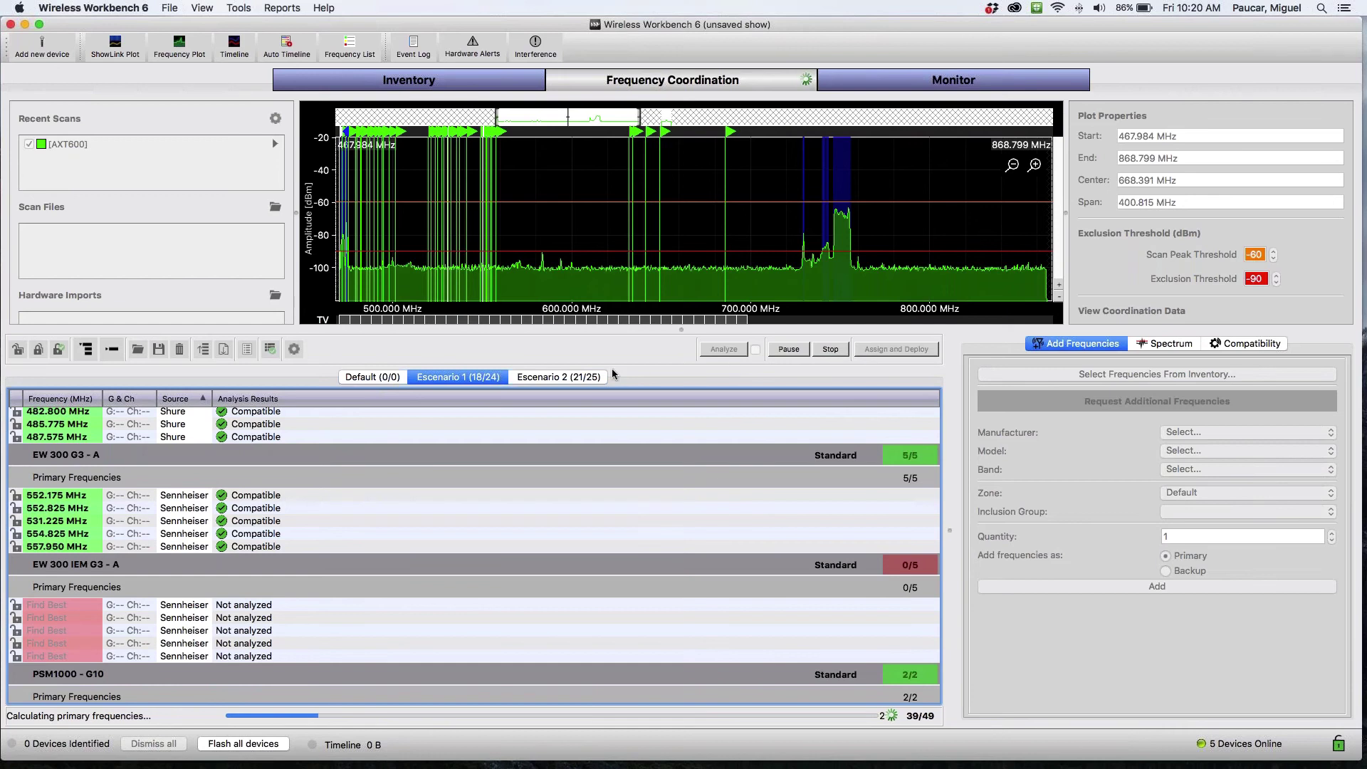
left_click(559, 377)
scroll(485, 500, "down", 8)
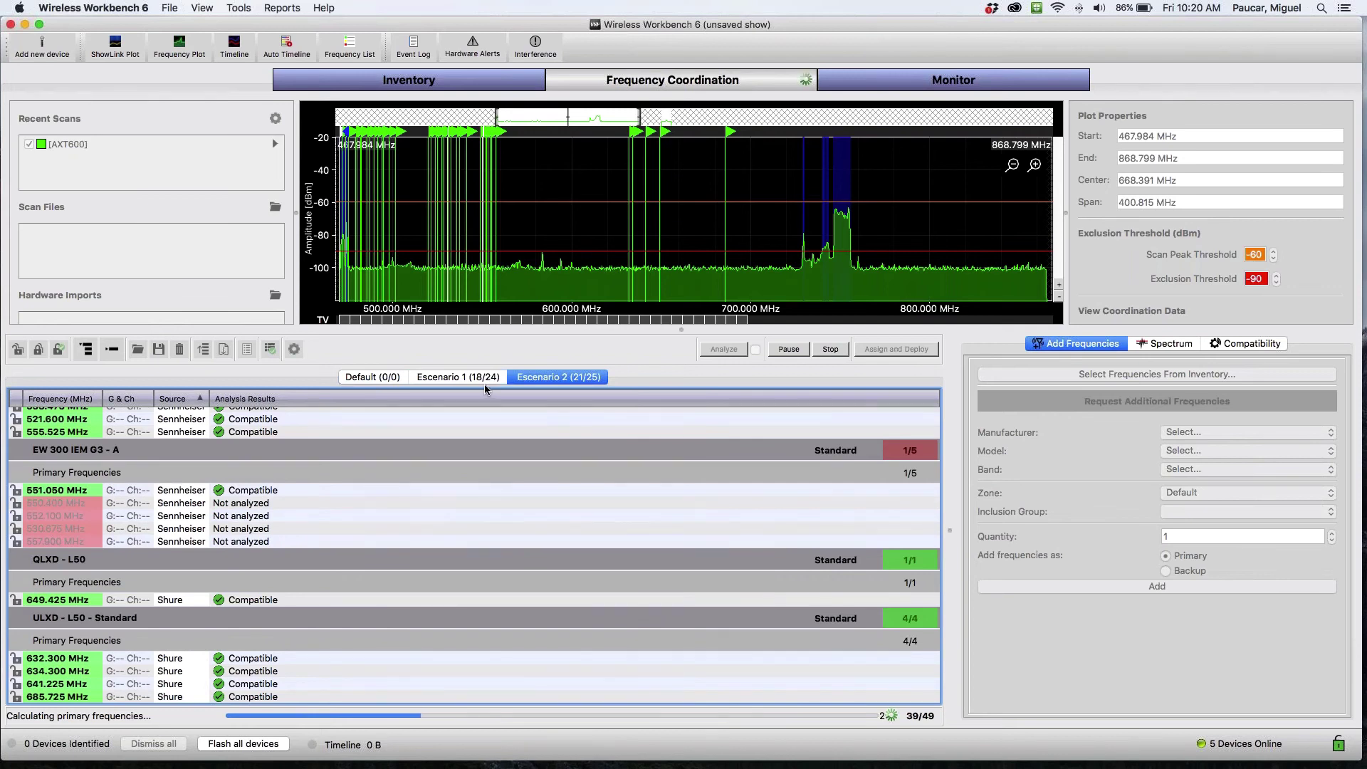
left_click(484, 388)
scroll(527, 513, "down", 3)
scroll(528, 514, "down", 2)
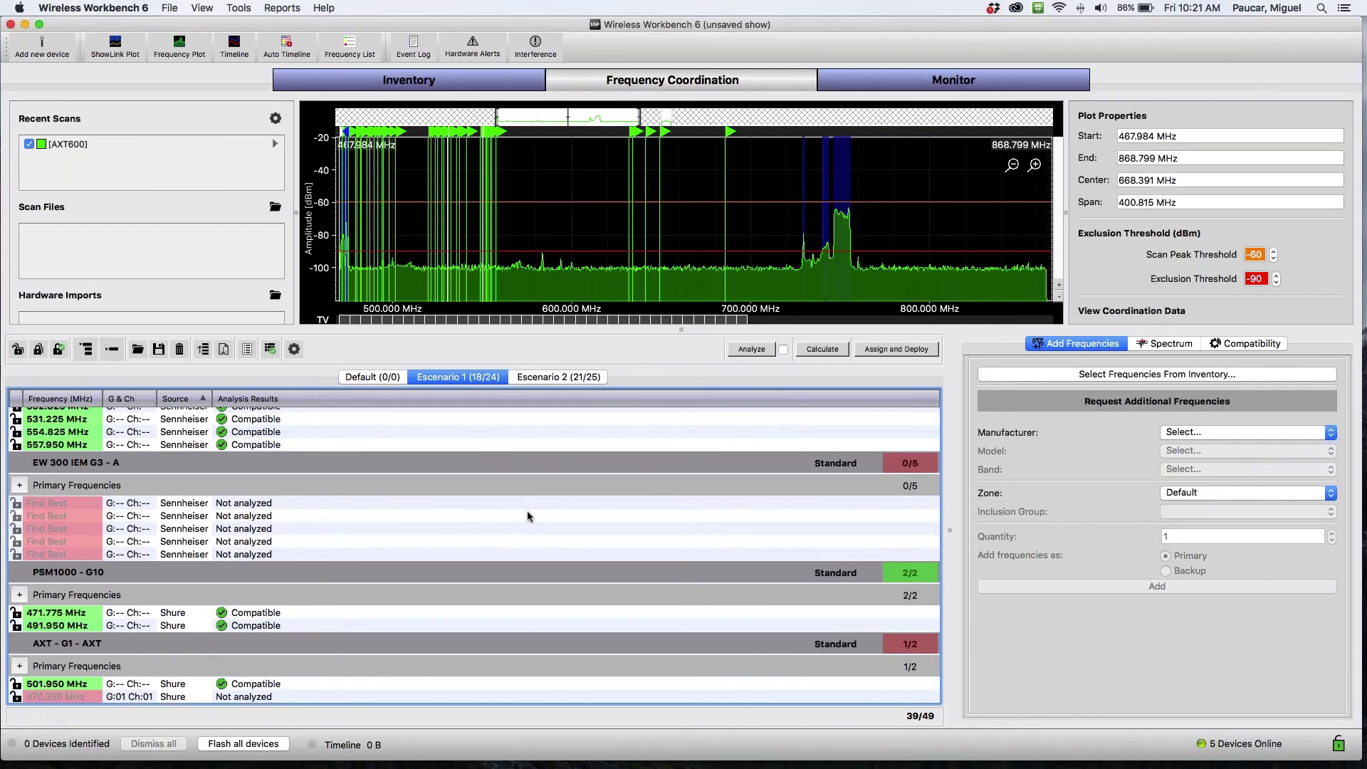
Examine the assigned and unassigned frequencies of every device group in Escenario 1, including EW 300 IEM G3 - A
scroll(514, 562, "up", 10)
scroll(514, 561, "down", 8)
scroll(514, 561, "down", 3)
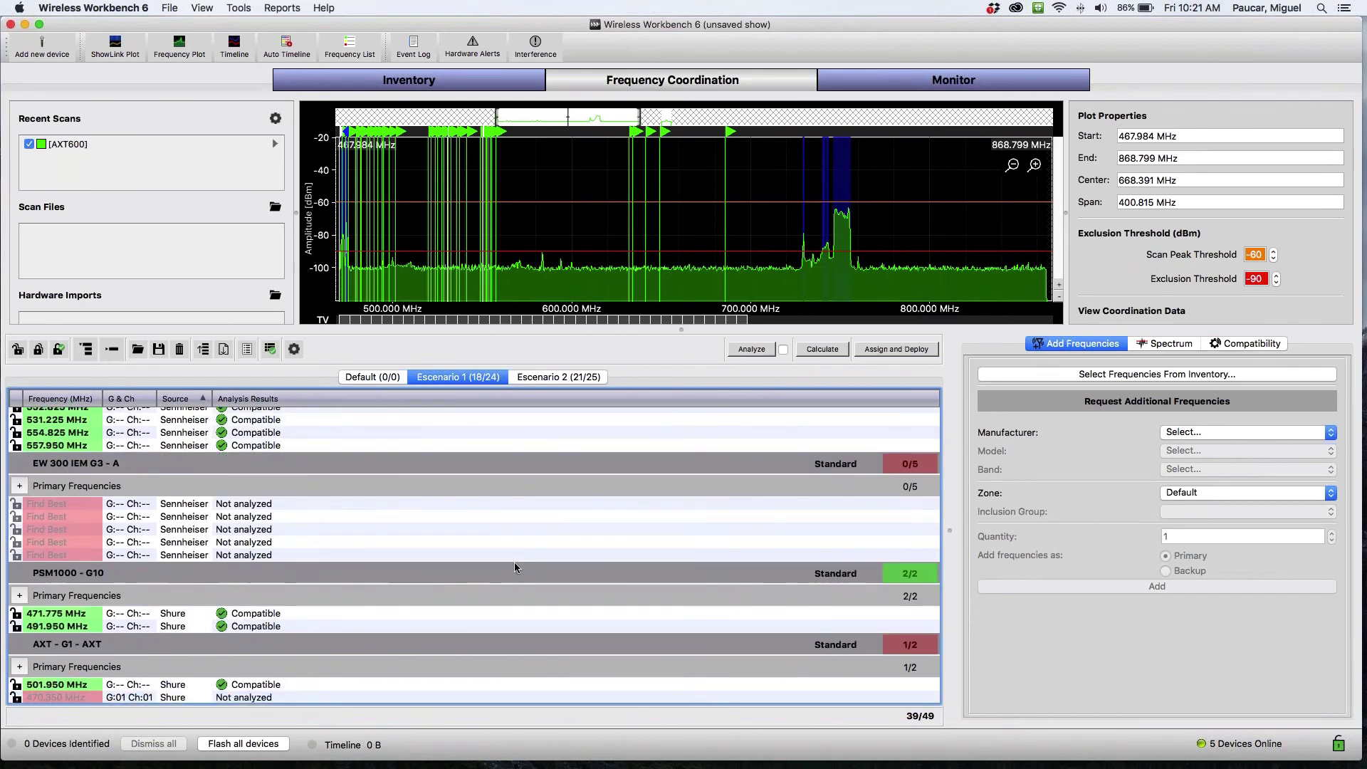
left_click(288, 503)
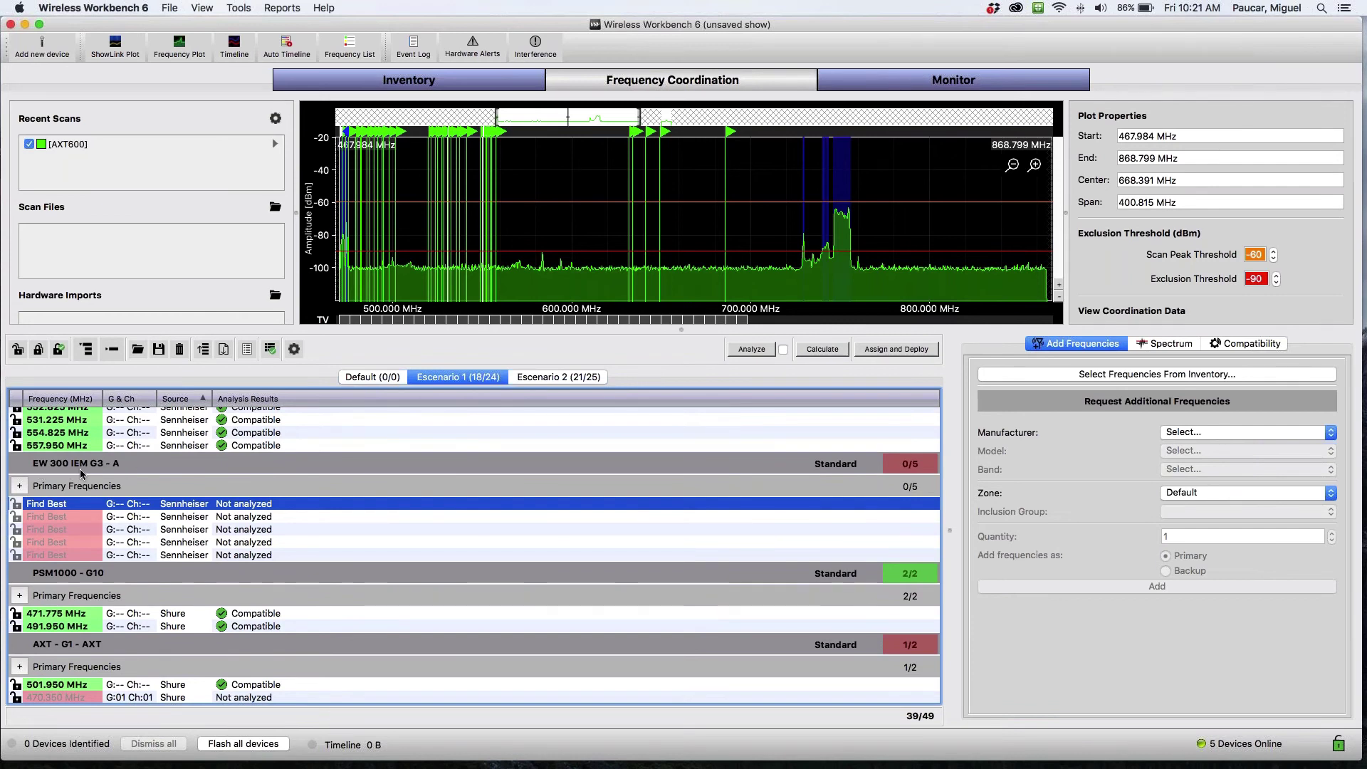
scroll(195, 558, "down", 1)
scroll(195, 558, "up", 10)
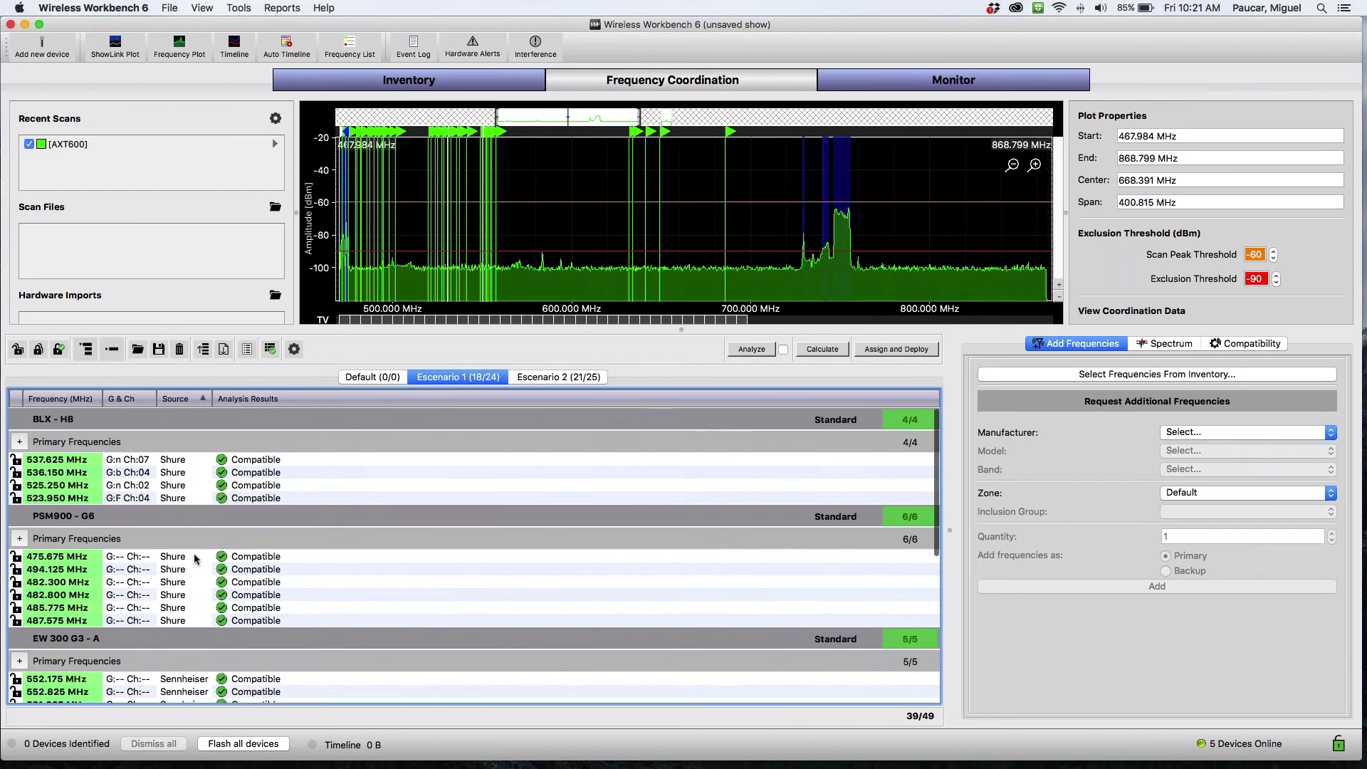
scroll(194, 553, "down", 3)
scroll(193, 553, "up", 3)
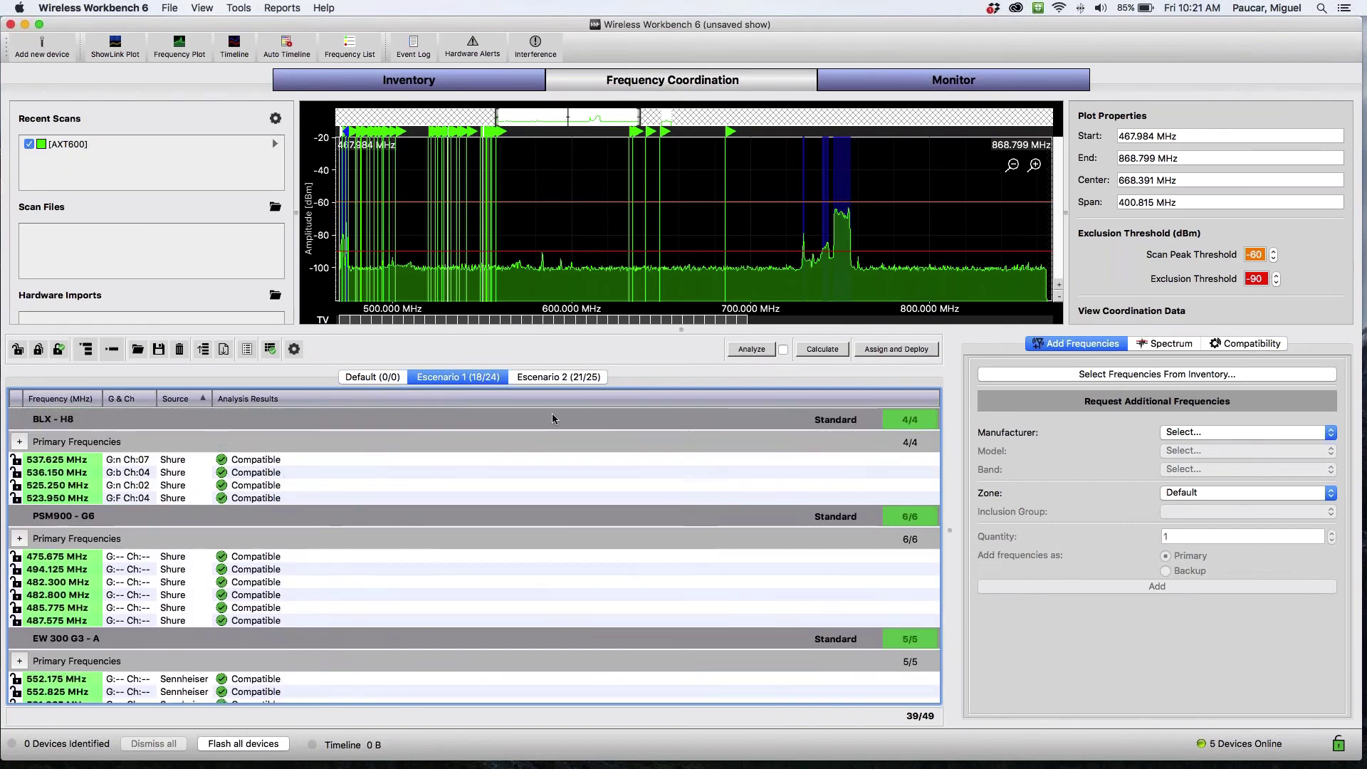
scroll(843, 425, "up", 1)
scroll(844, 426, "down", 3)
scroll(844, 426, "up", 3)
Compare the compatibility profile and channel-to-intermod spacing of the BLX - H8, PSM900 - G6 and EW 300 G3 - A groups
left_click(843, 425)
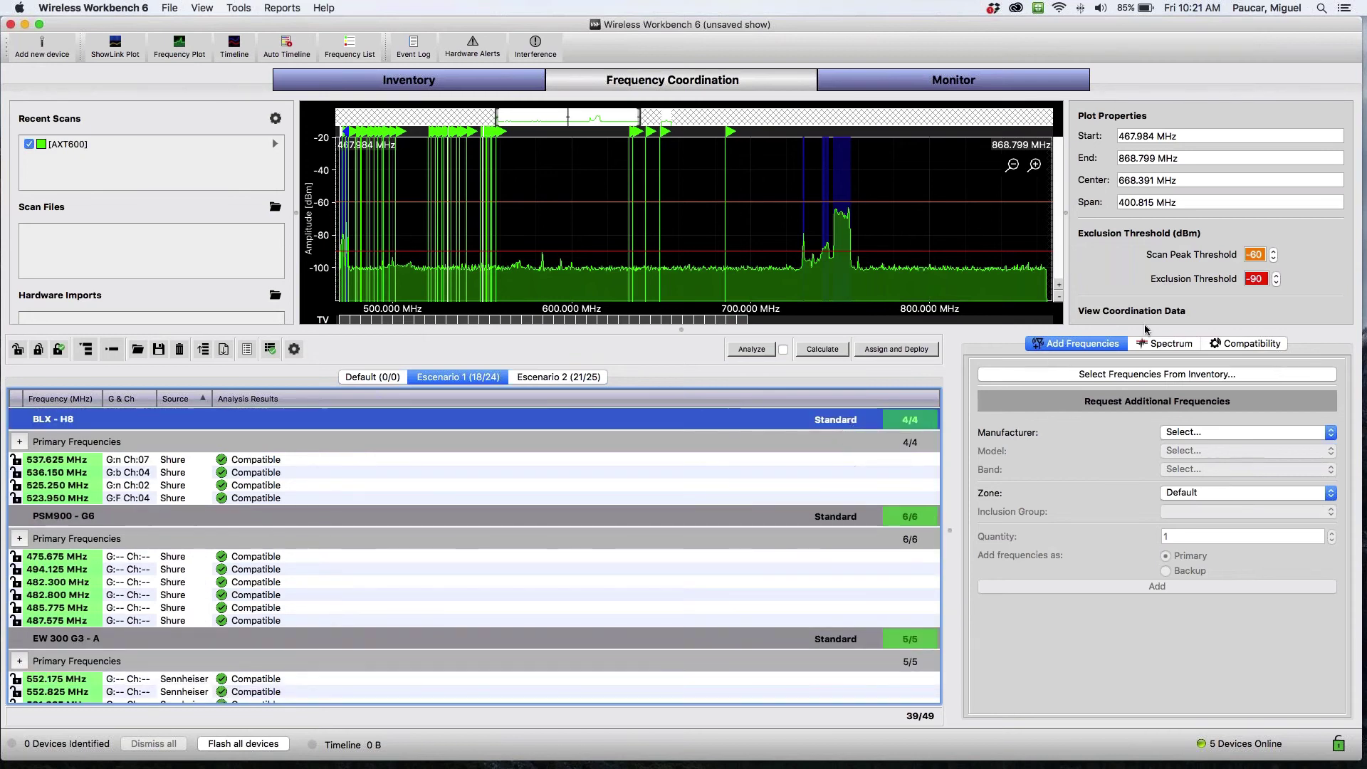
left_click(1244, 344)
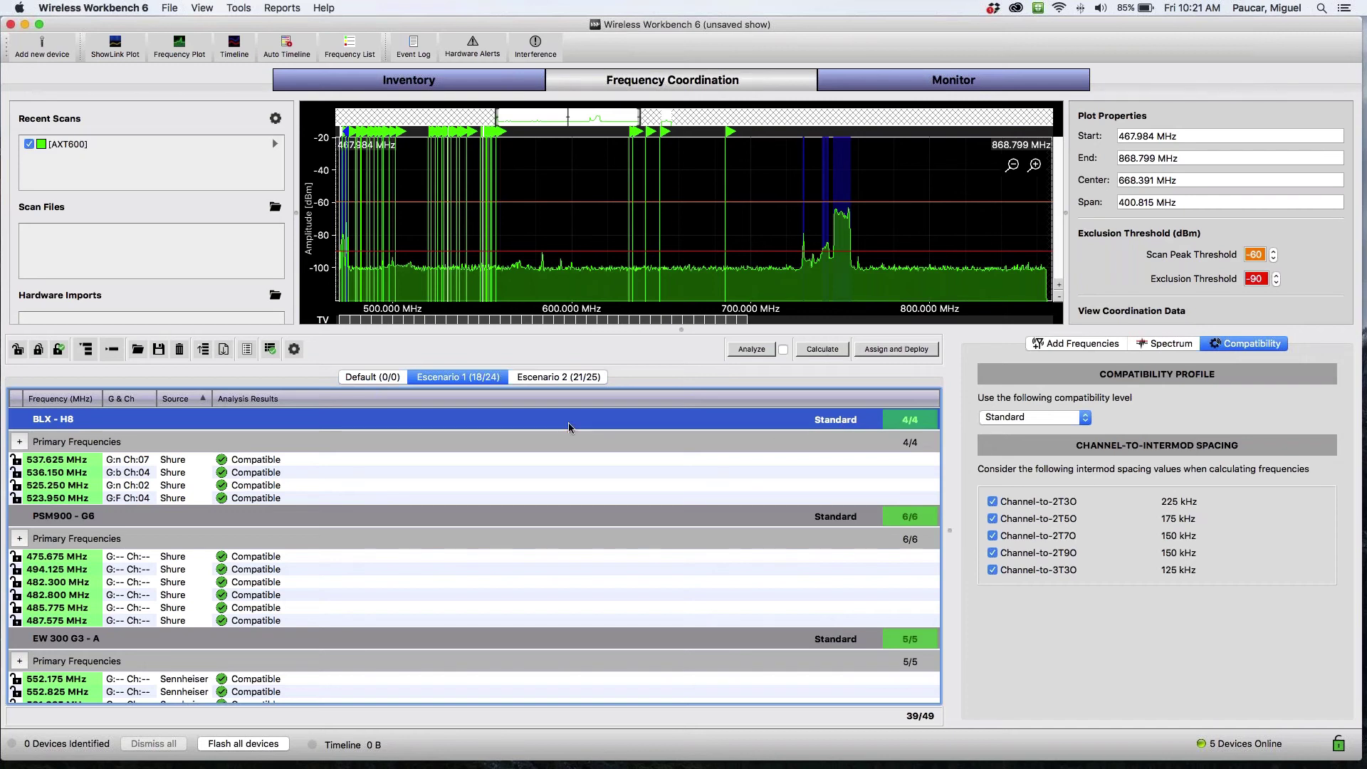
left_click(481, 519)
left_click(466, 638)
left_click(306, 472)
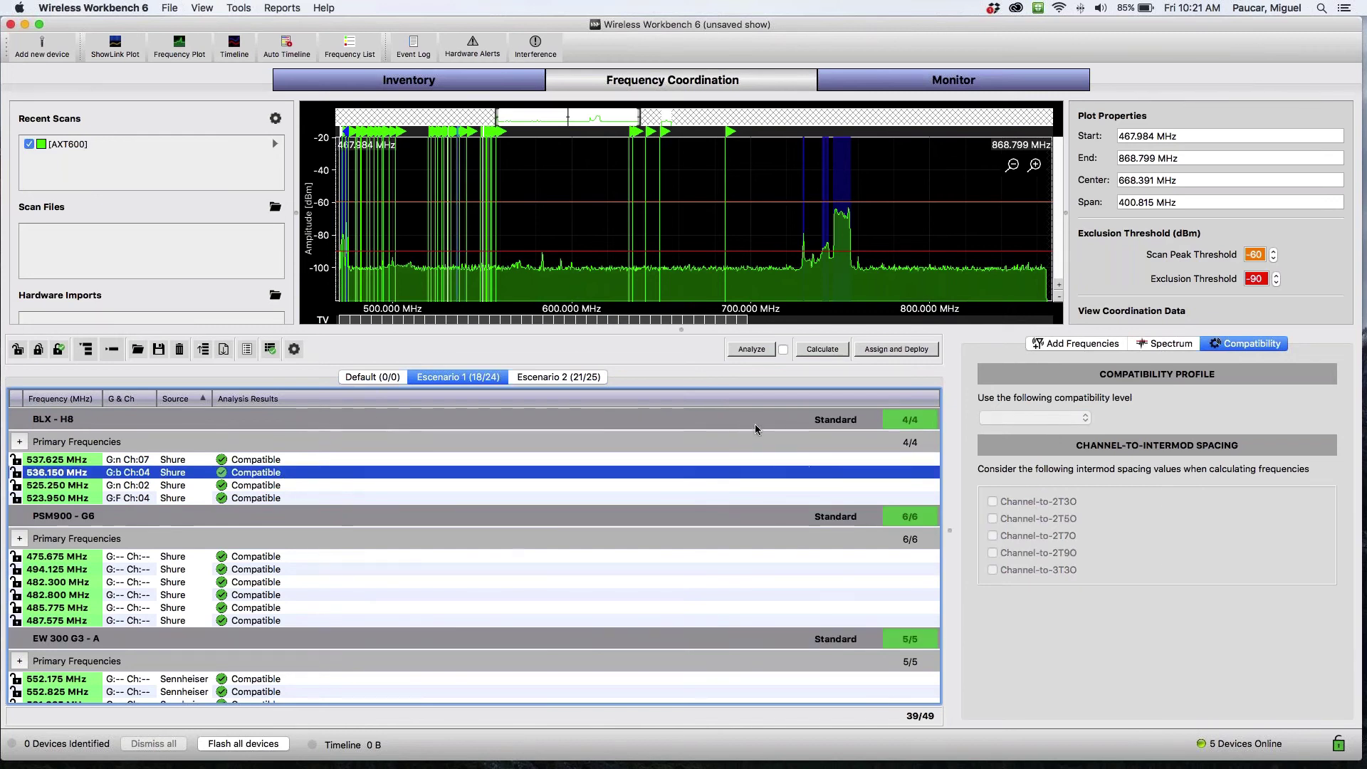
scroll(742, 477, "down", 5)
Set the EW 300 IEM G3 - A group in Escenario 1 to the More Frequencies profile, excluding Channel-to-3T3O and Channel-to-2T9O spacing
left_click(742, 477)
scroll(668, 571, "down", 5)
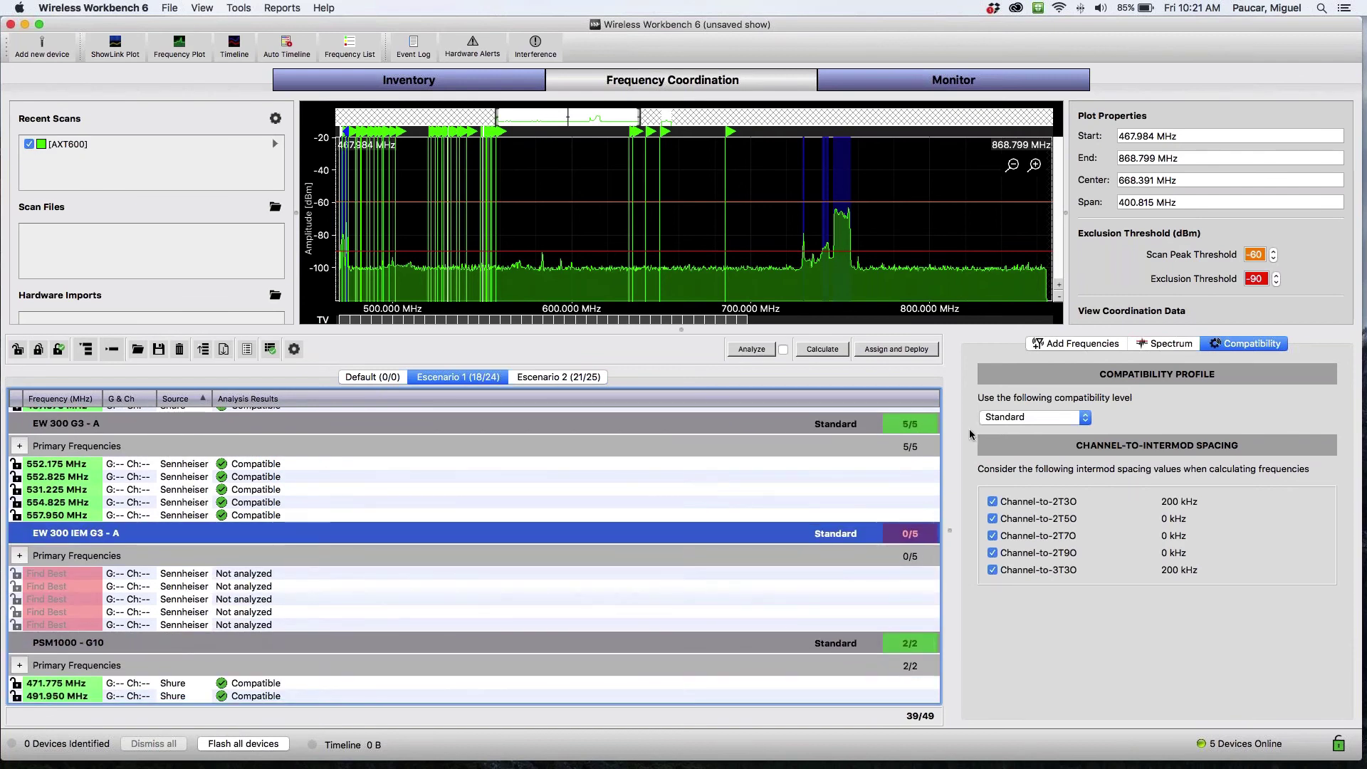
left_click(997, 418)
left_click(993, 434)
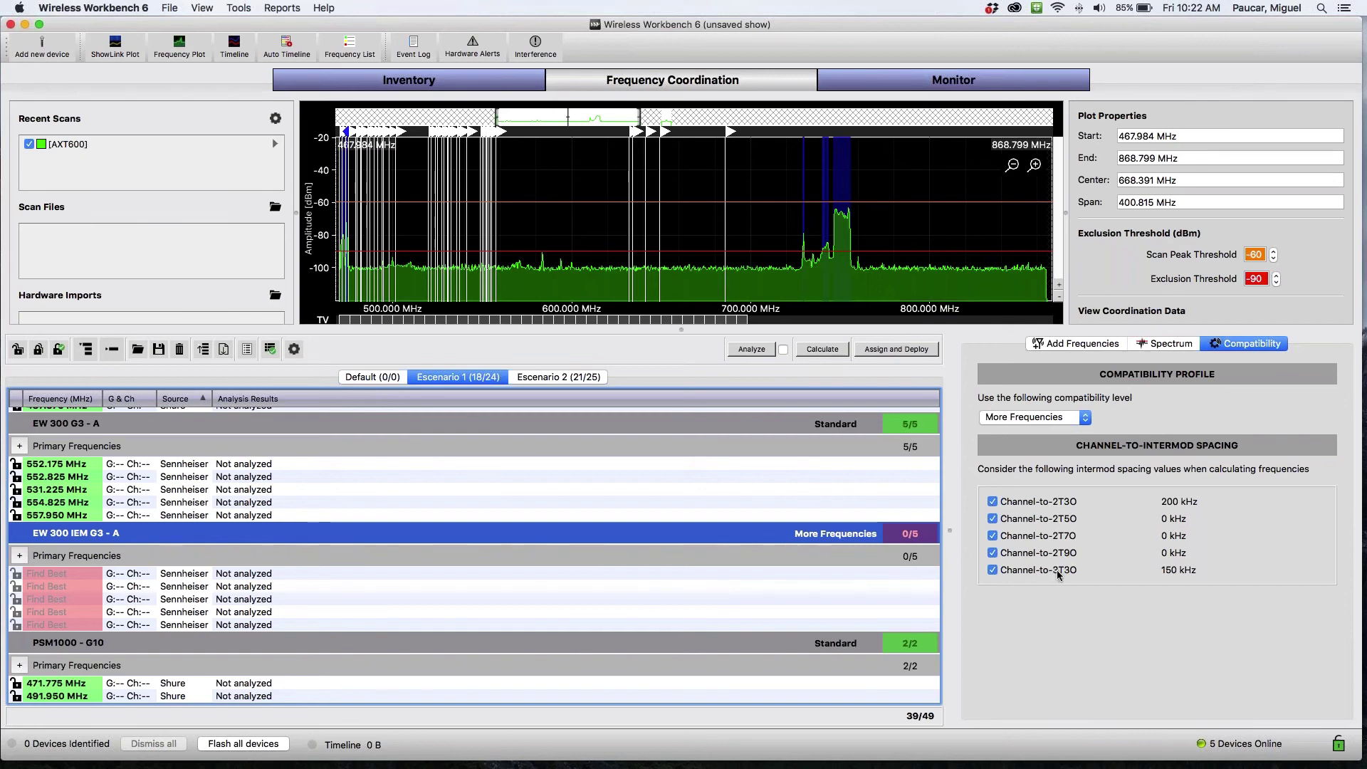
left_click(991, 571)
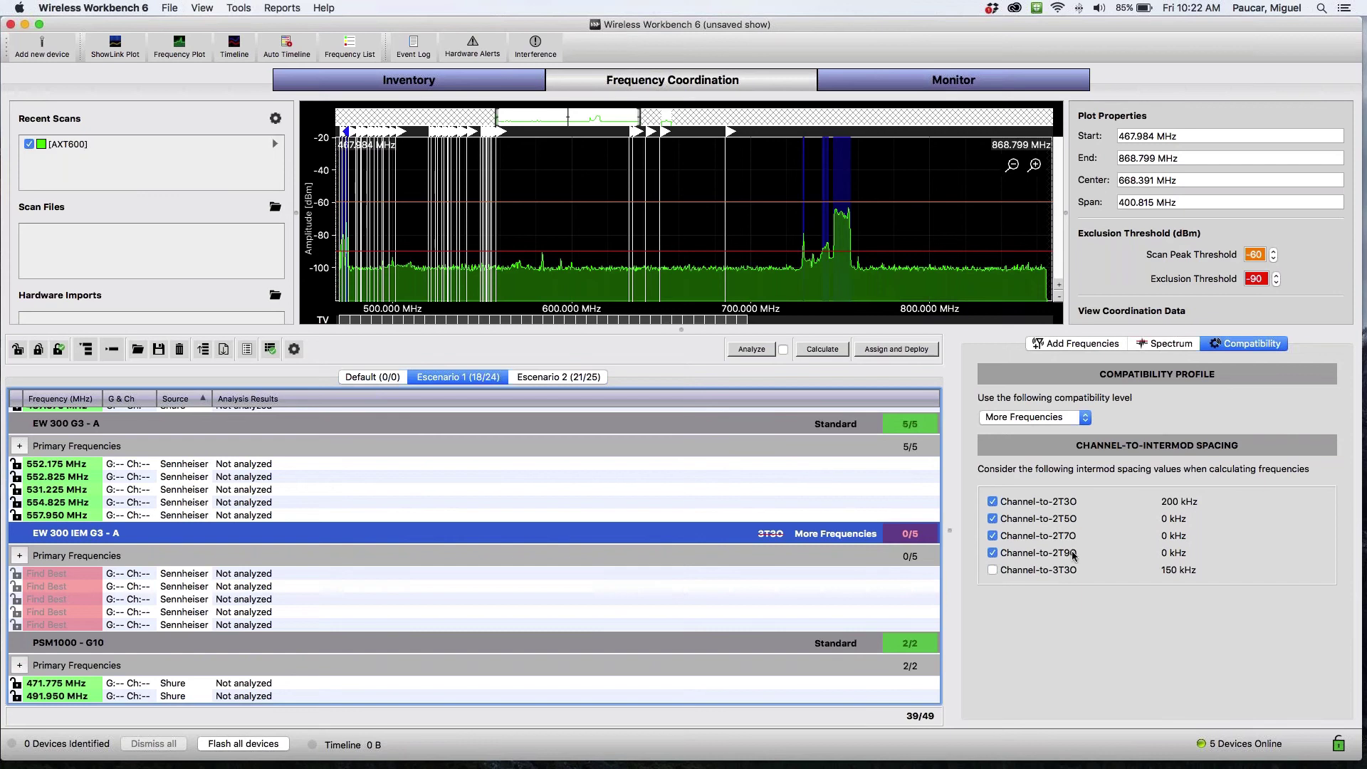
left_click(992, 553)
Switch to the PowerPoint presentation, view the Intermodulación slide full screen, and return to Wireless Workbench
key("super+Tab")
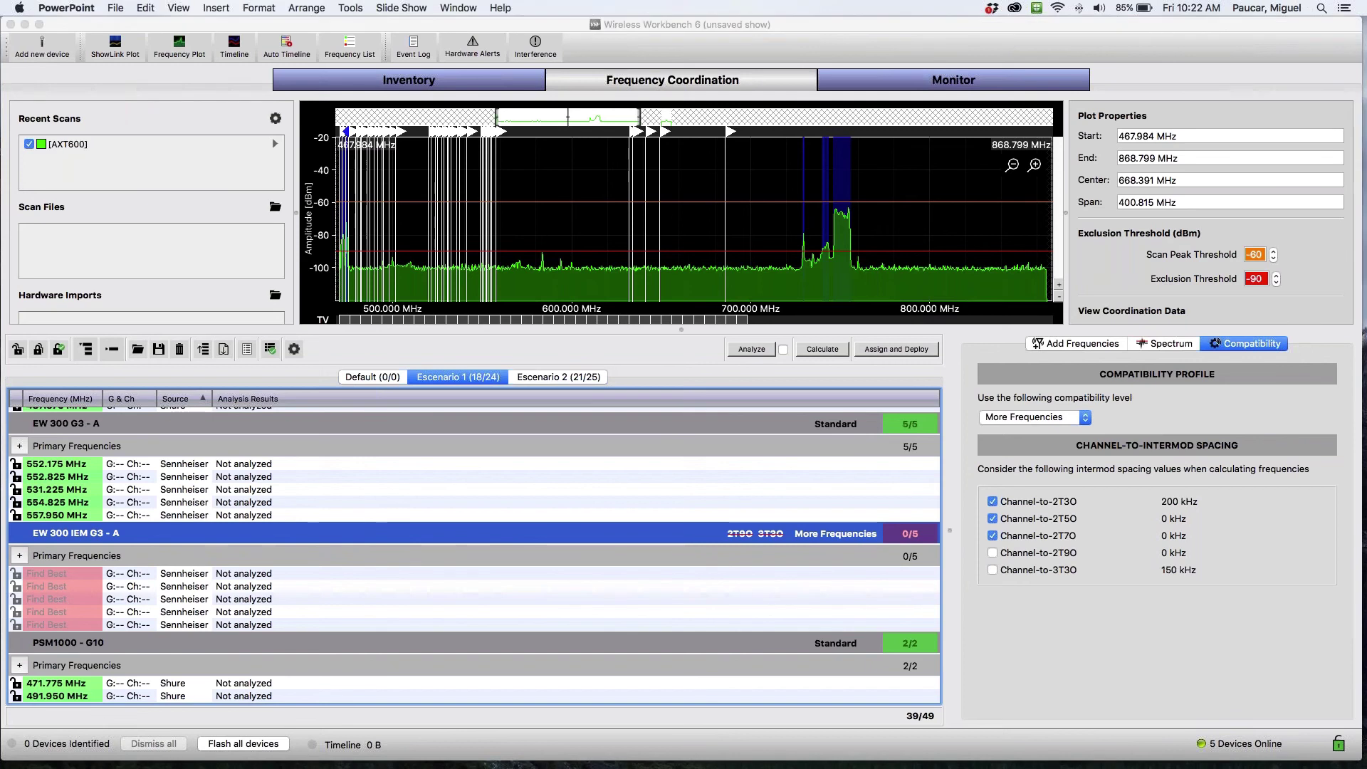
left_click(258, 356)
left_click(588, 477)
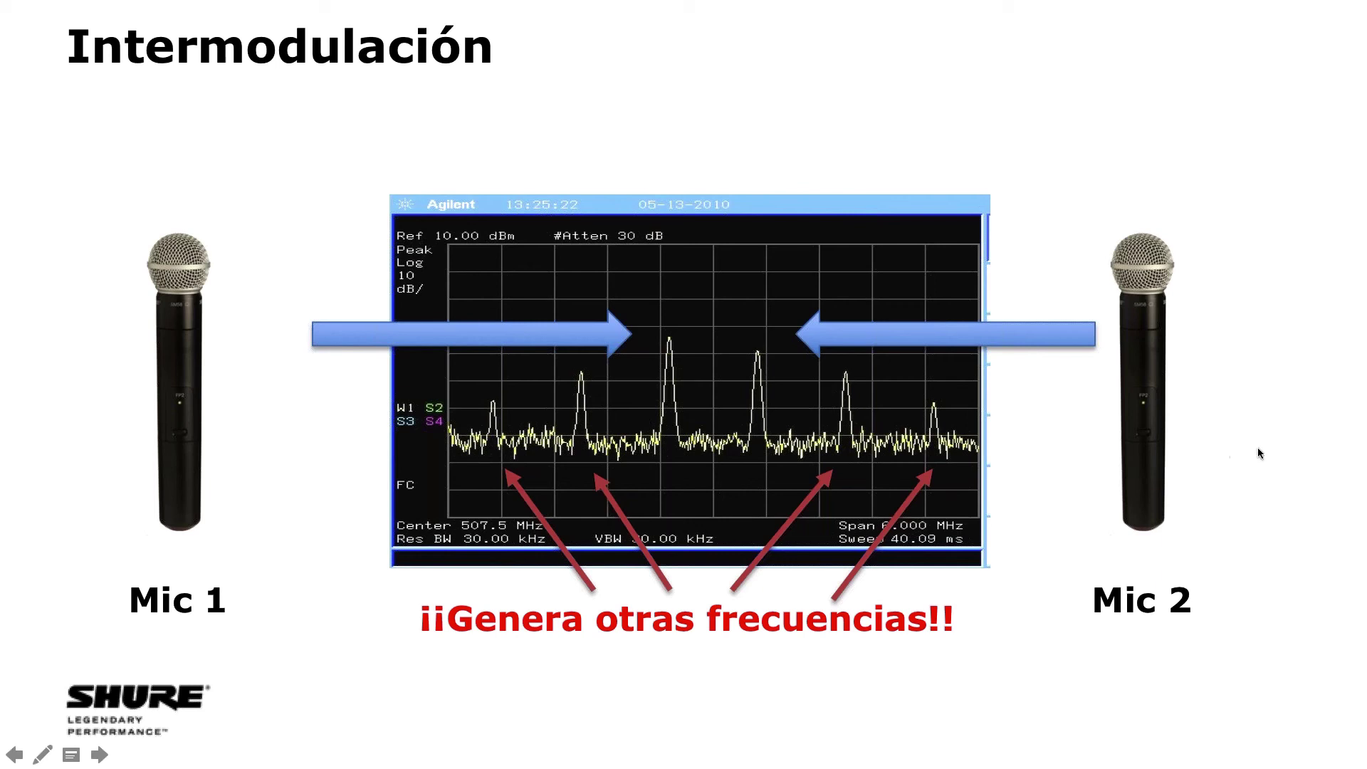
key("Escape")
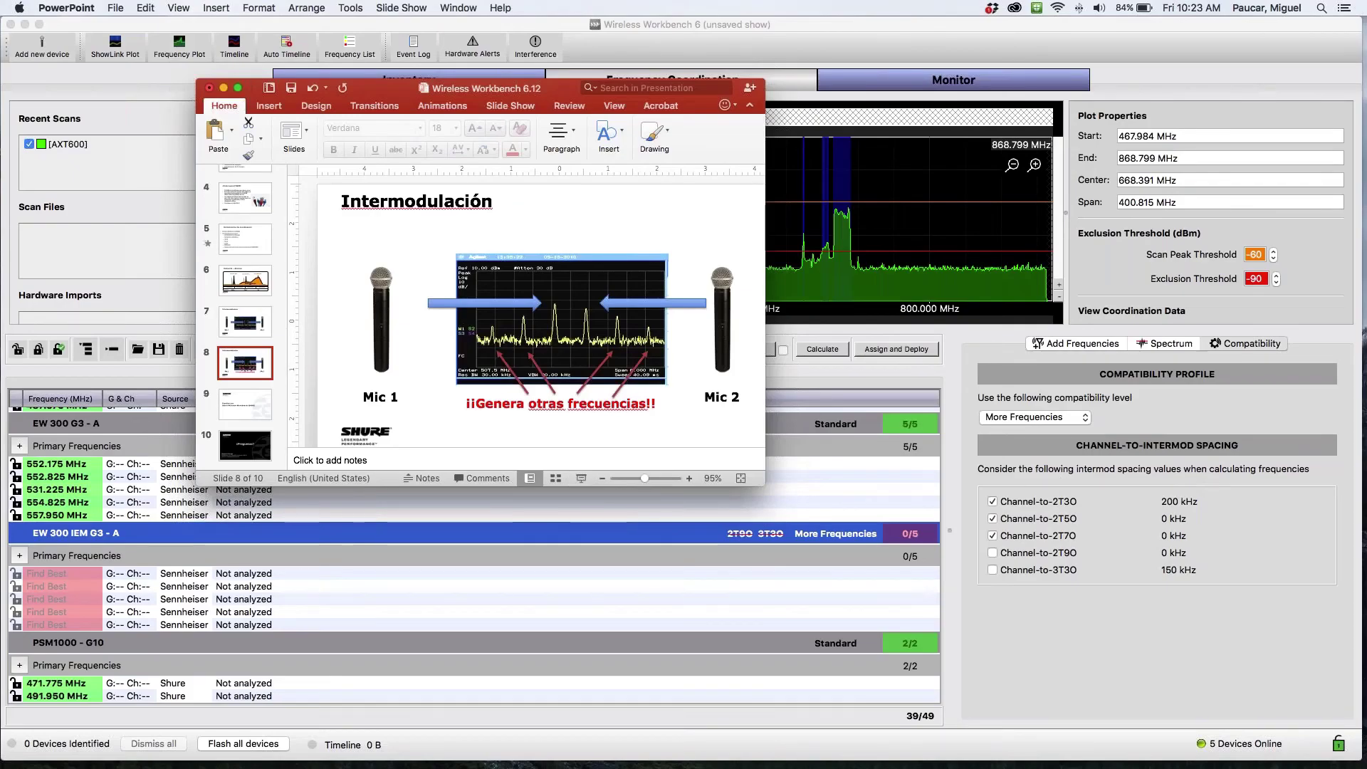
left_click(525, 549)
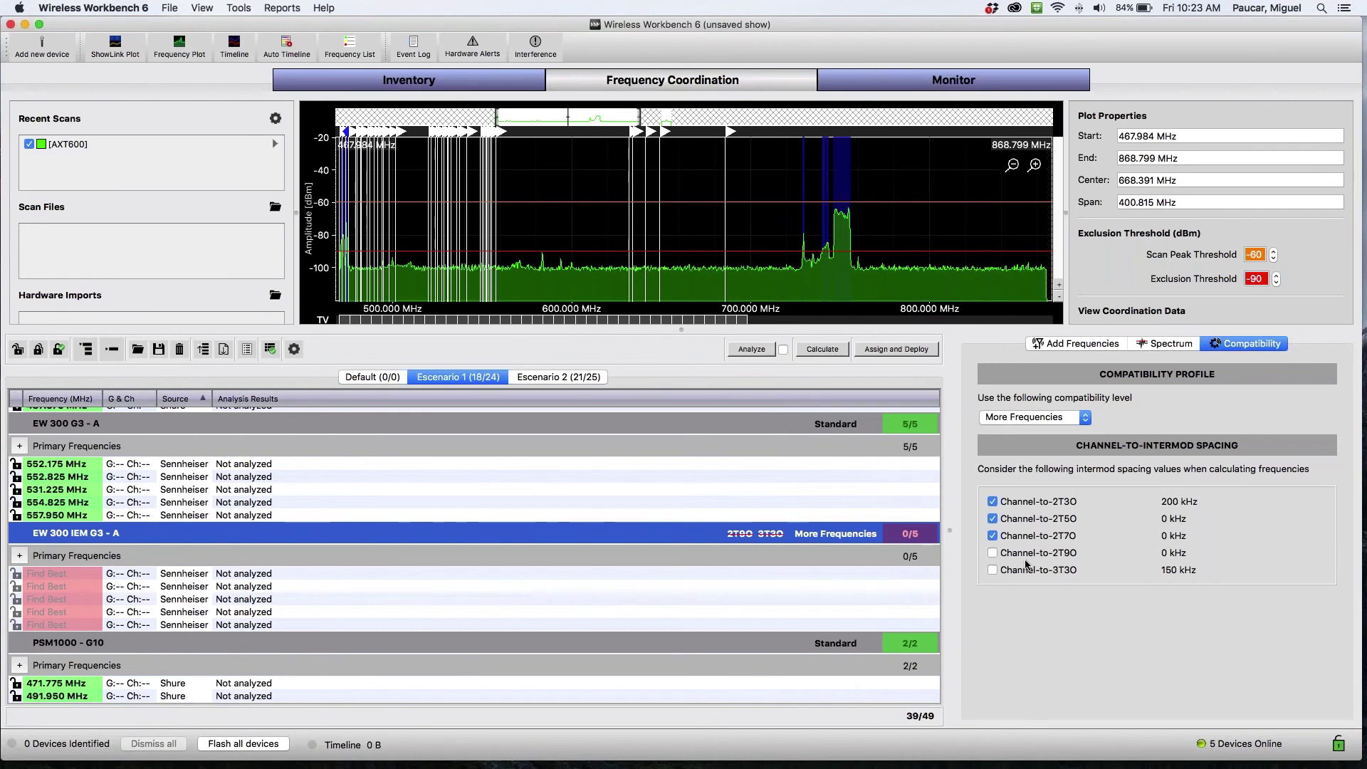
Exclude Channel-to-2T7O spacing for EW 300 IEM G3 - A as well, then recalculate the frequencies and check Escenario 2
left_click(992, 535)
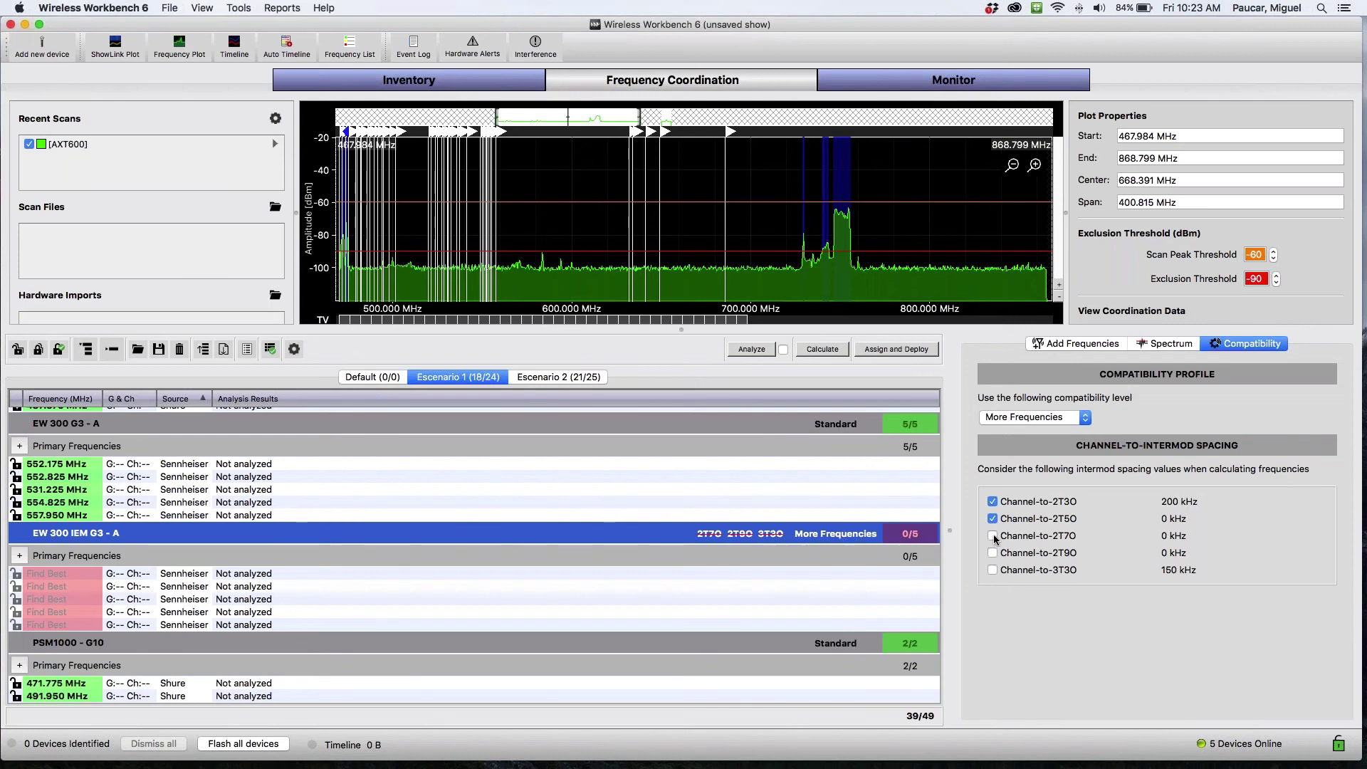
left_click(843, 353)
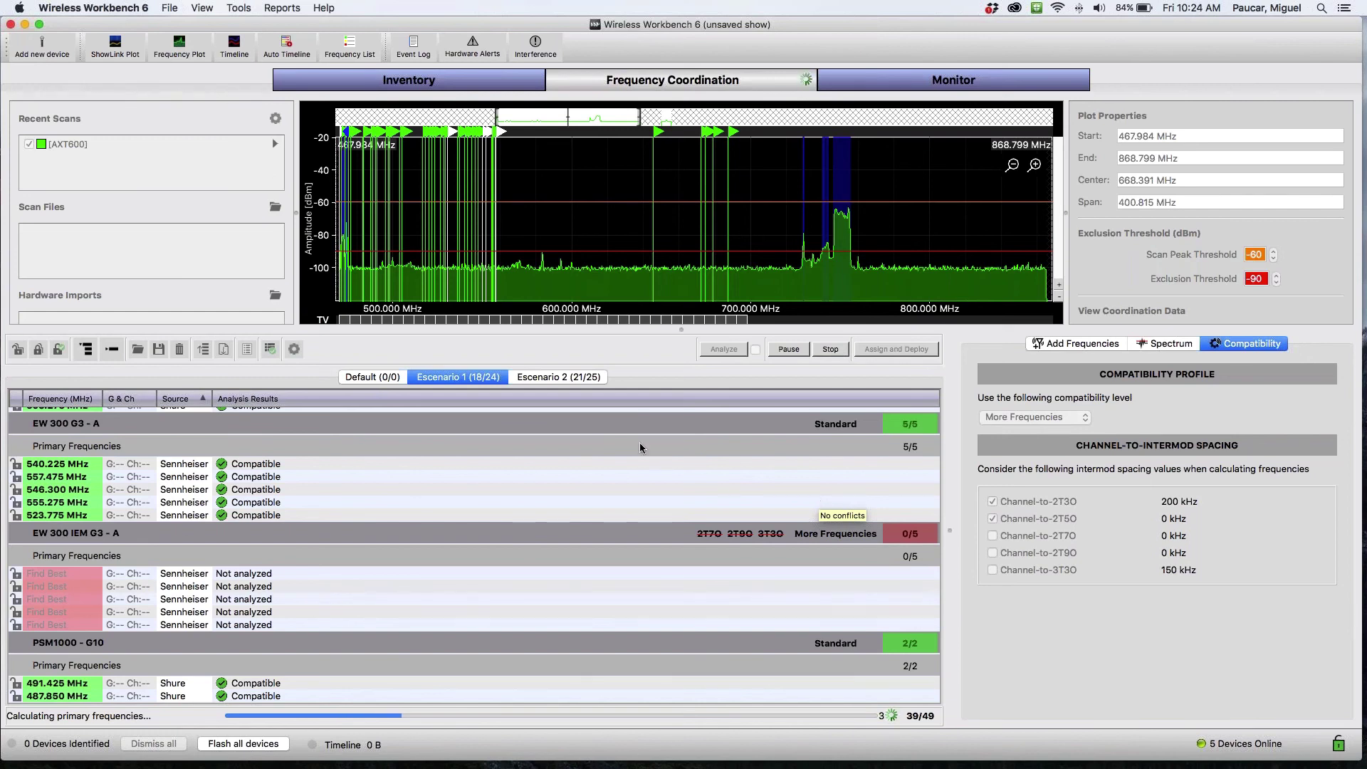
left_click(580, 377)
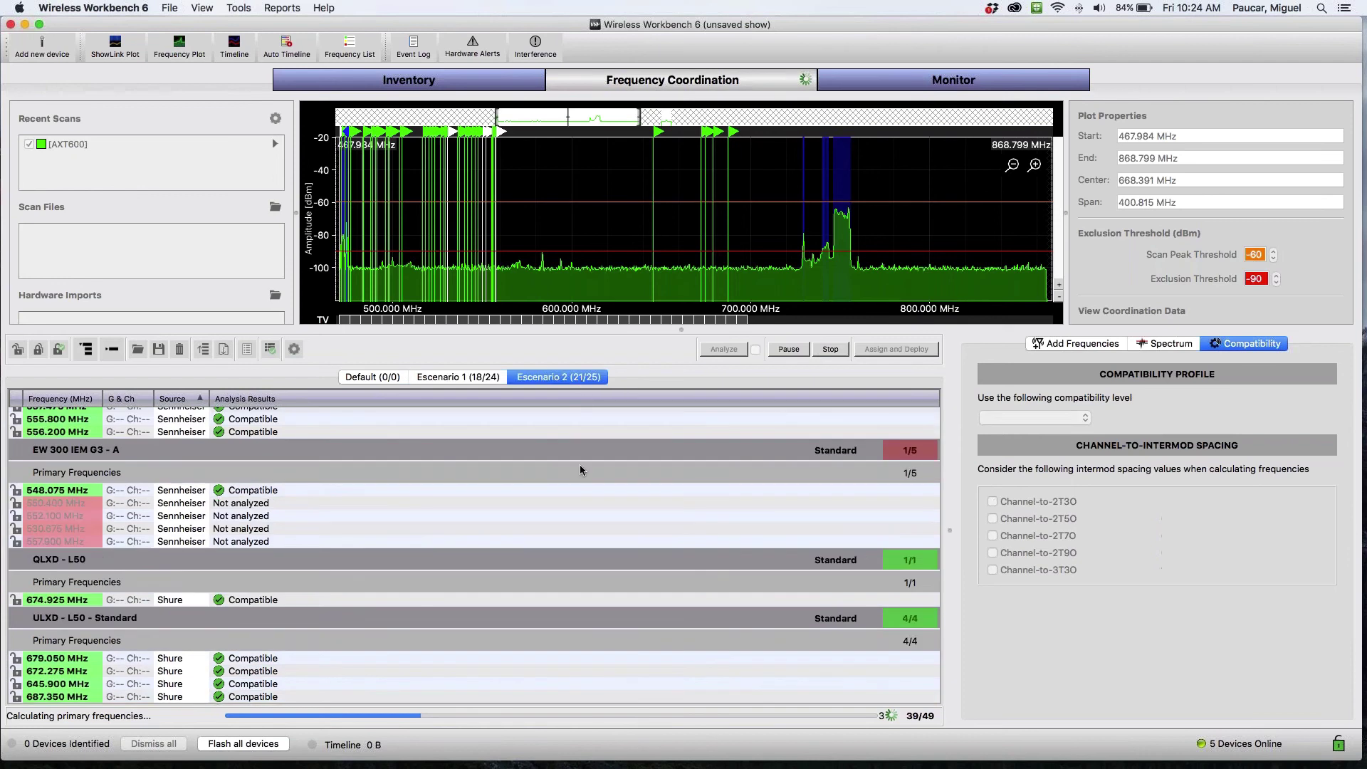
scroll(581, 475, "up", 3)
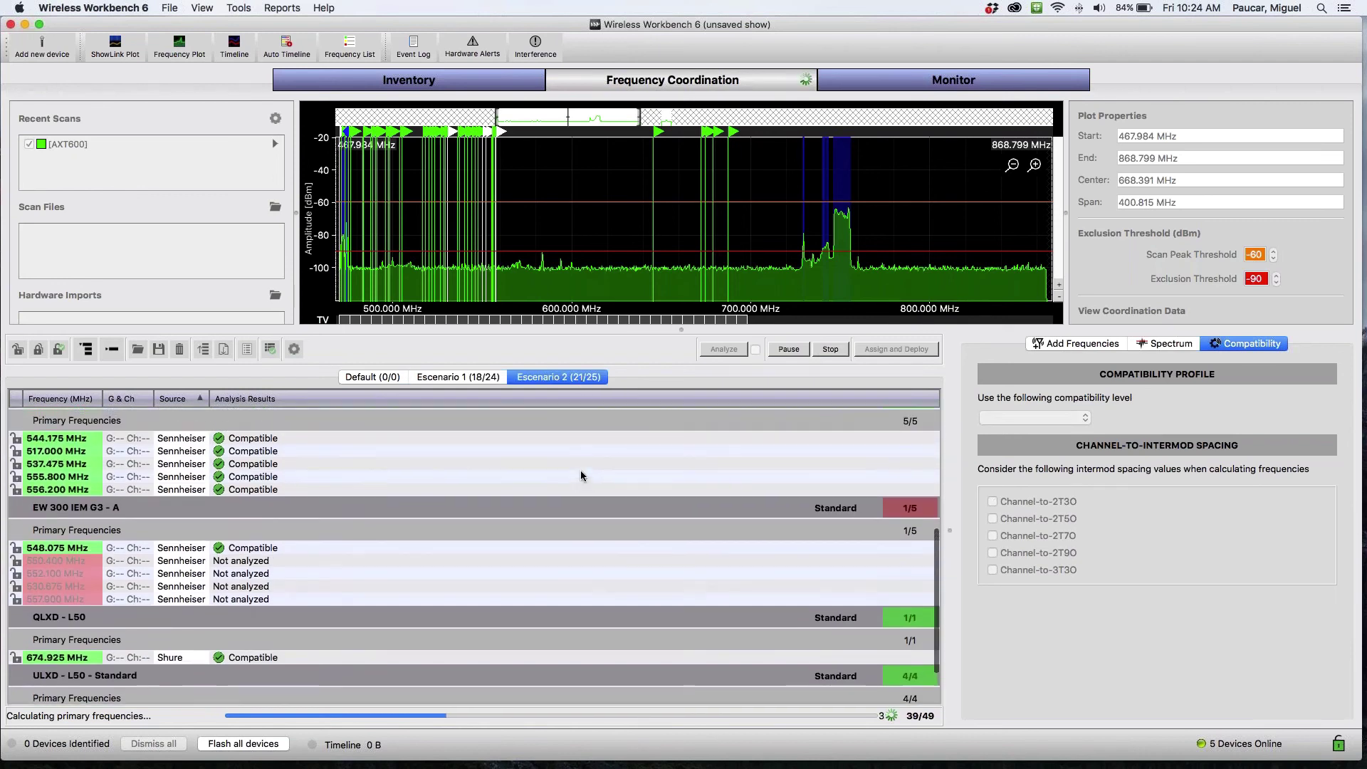